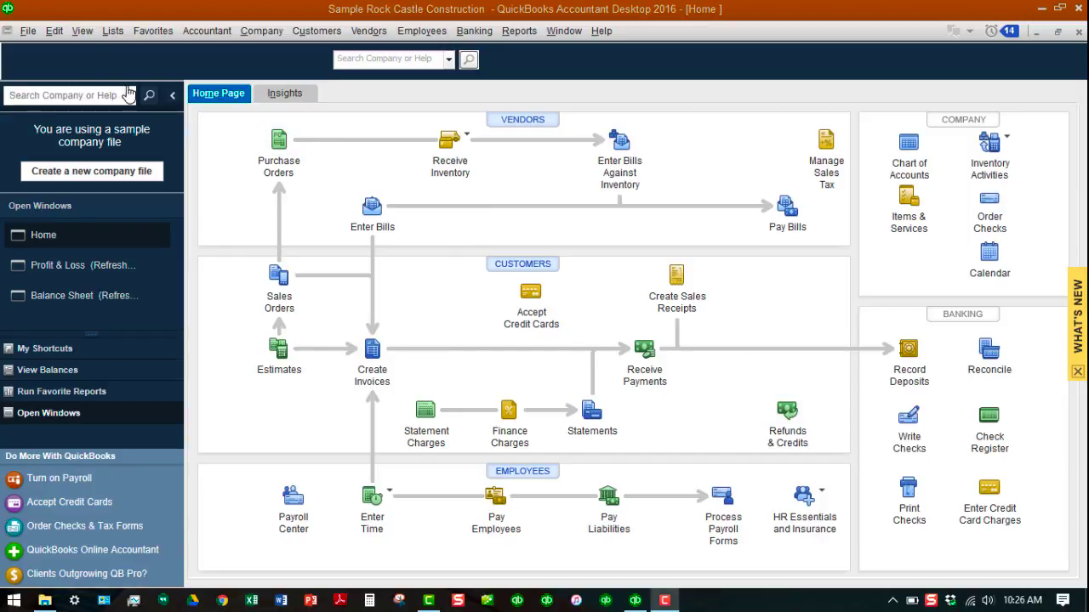
Review the memorized transaction list, including each entry's type, amount and frequency, and close it.
{"action": "left_click", "coordinate": [113, 33]}
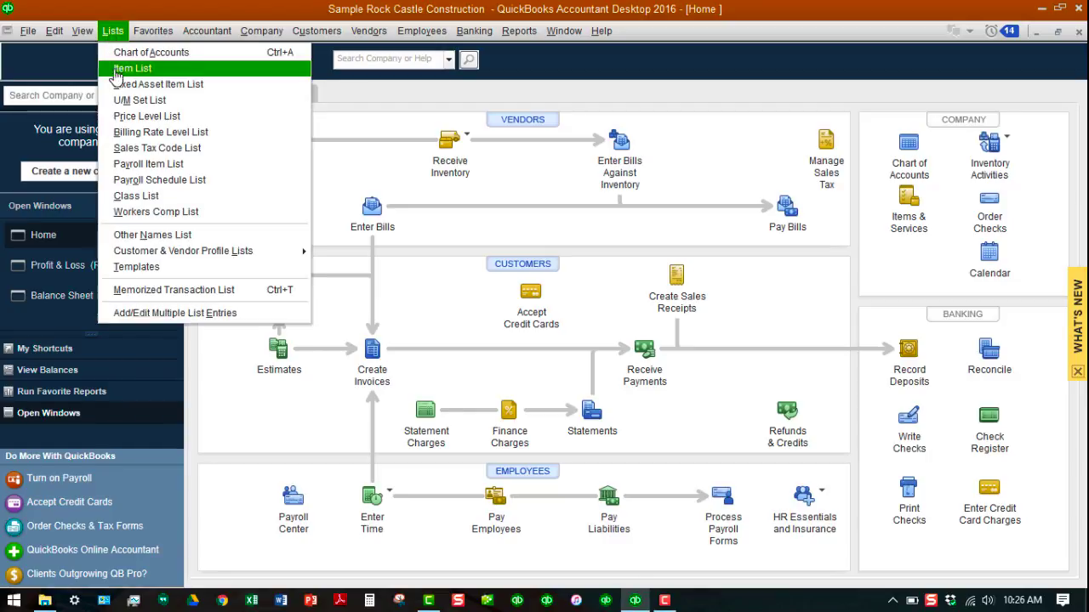
{"action": "left_click", "coordinate": [151, 292]}
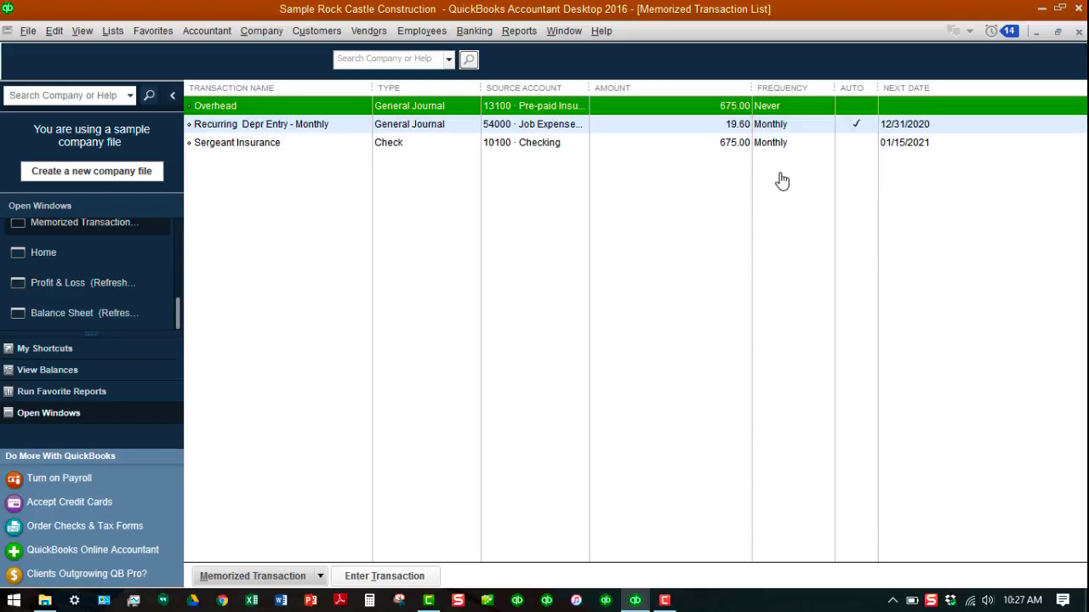
{"action": "left_click", "coordinate": [1078, 32]}
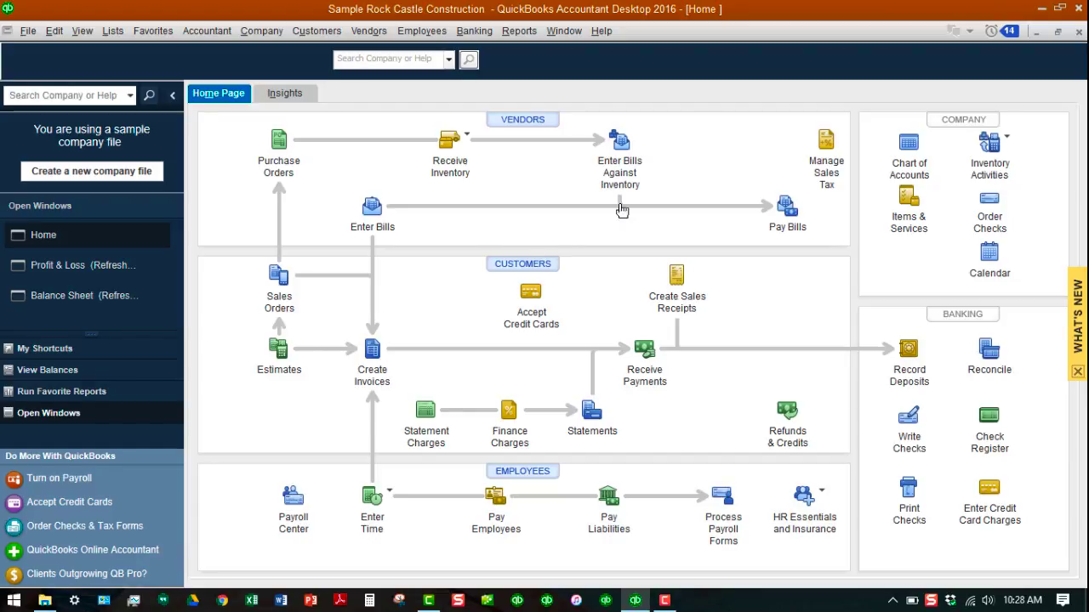
Start a new invoice and enter the customer's name with the Living Room job.
{"action": "left_click", "coordinate": [372, 350]}
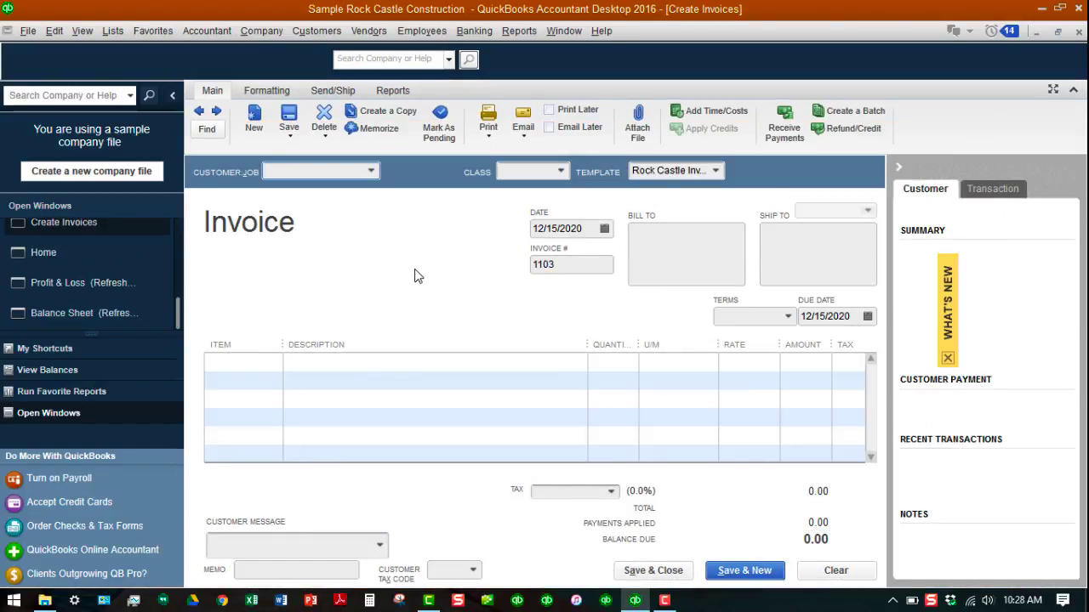
{"action": "type", "text": "Green, Robert"}
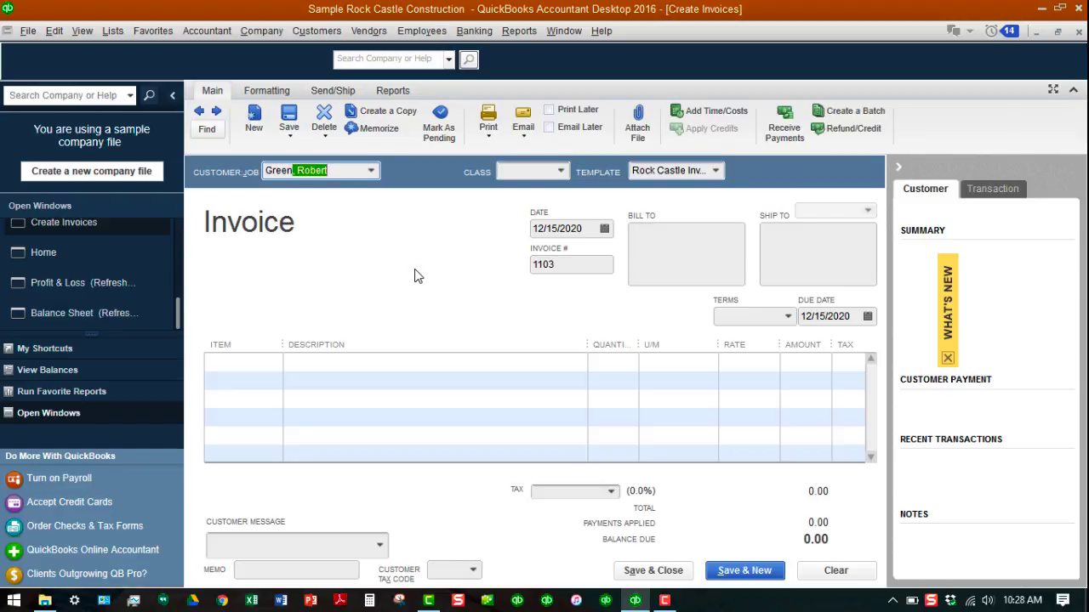
{"action": "key", "text": "alt+Down"}
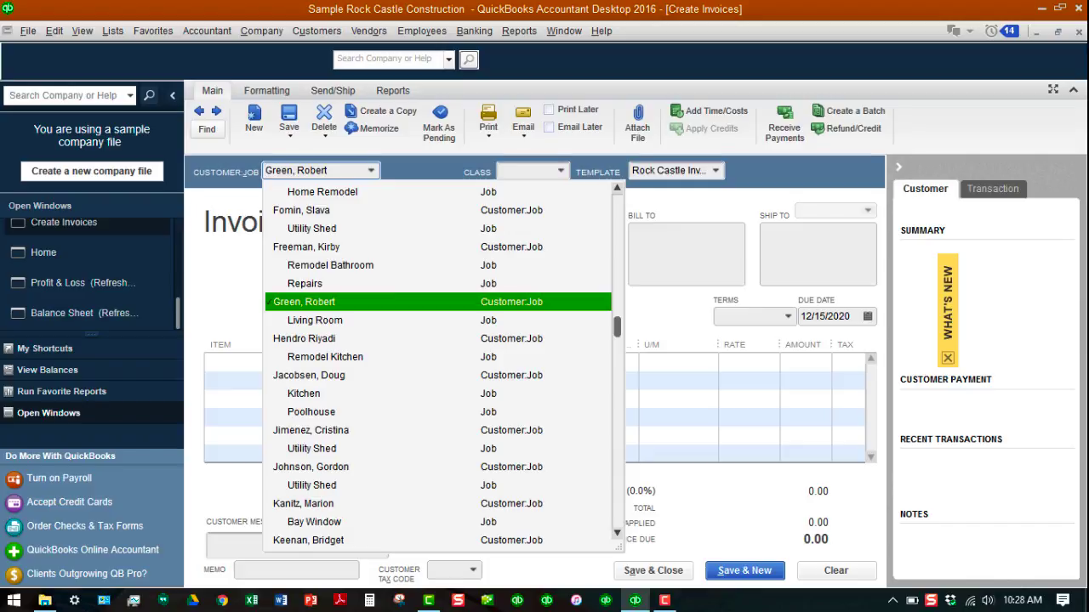
{"action": "key", "text": "Down"}
{"action": "key", "text": "Return"}
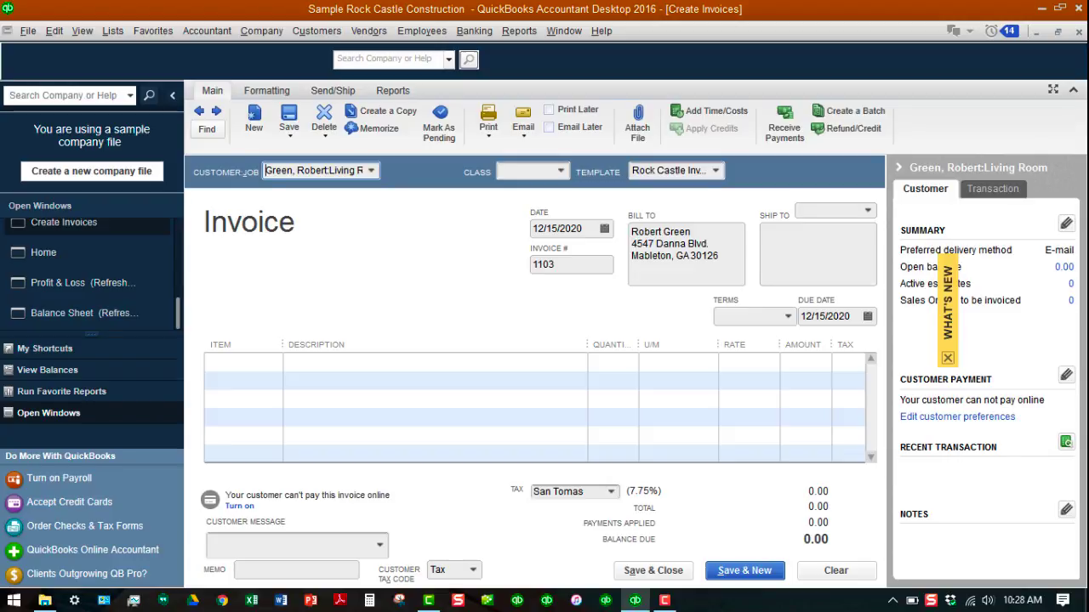
Add the Door set group item to the first line of the invoice.
{"action": "key", "text": "Tab"}
{"action": "type", "text": "d"}
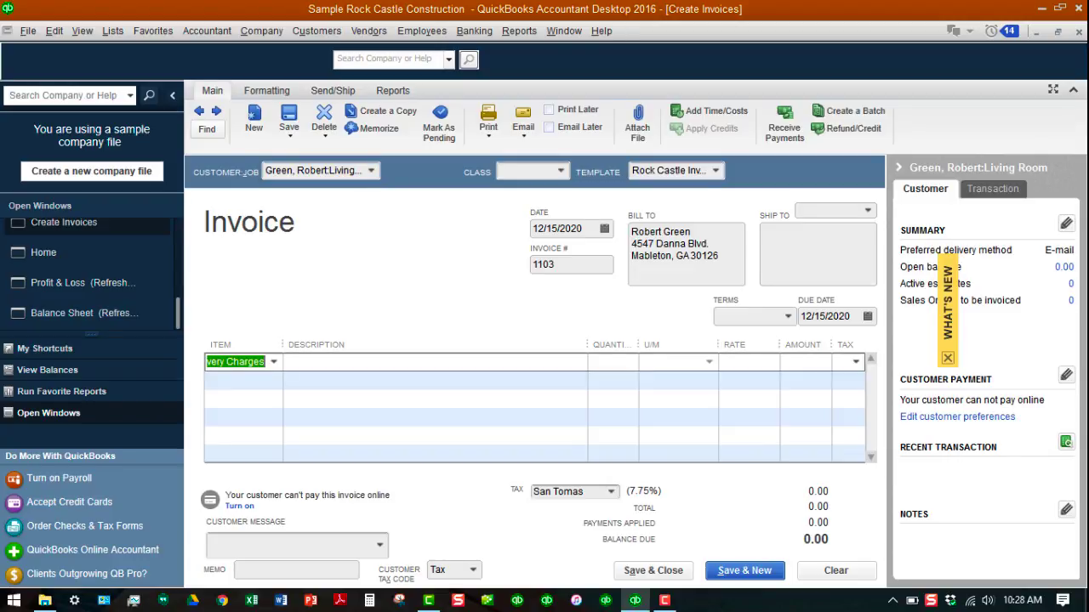
{"action": "type", "text": "oor"}
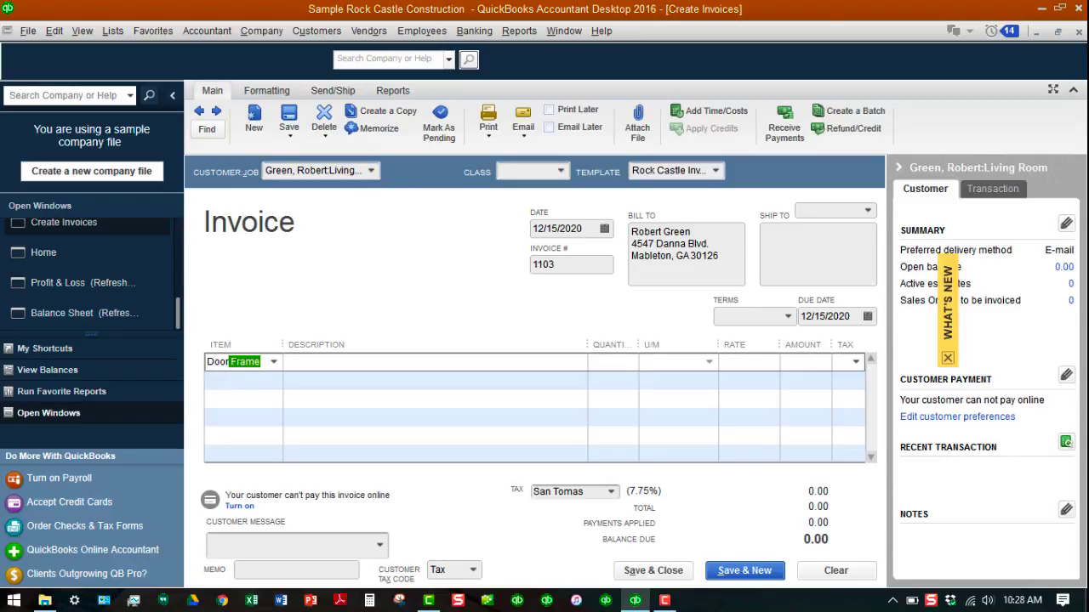
{"action": "left_click", "coordinate": [273, 362]}
{"action": "scroll", "coordinate": [293, 437], "scroll_direction": "down", "scroll_amount": 12}
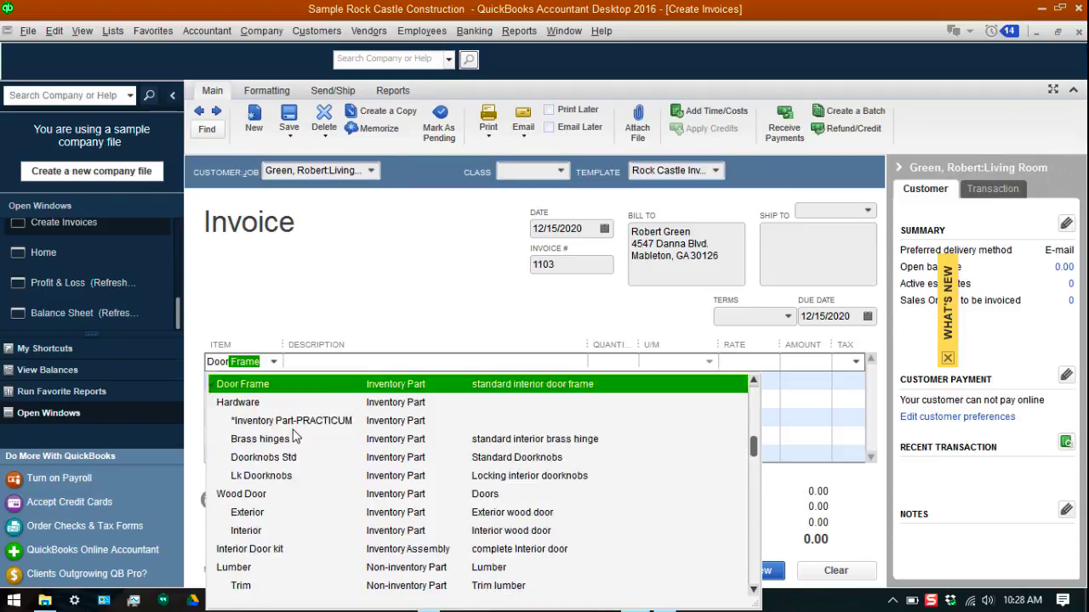
{"action": "scroll", "coordinate": [294, 437], "scroll_direction": "down", "scroll_amount": 8}
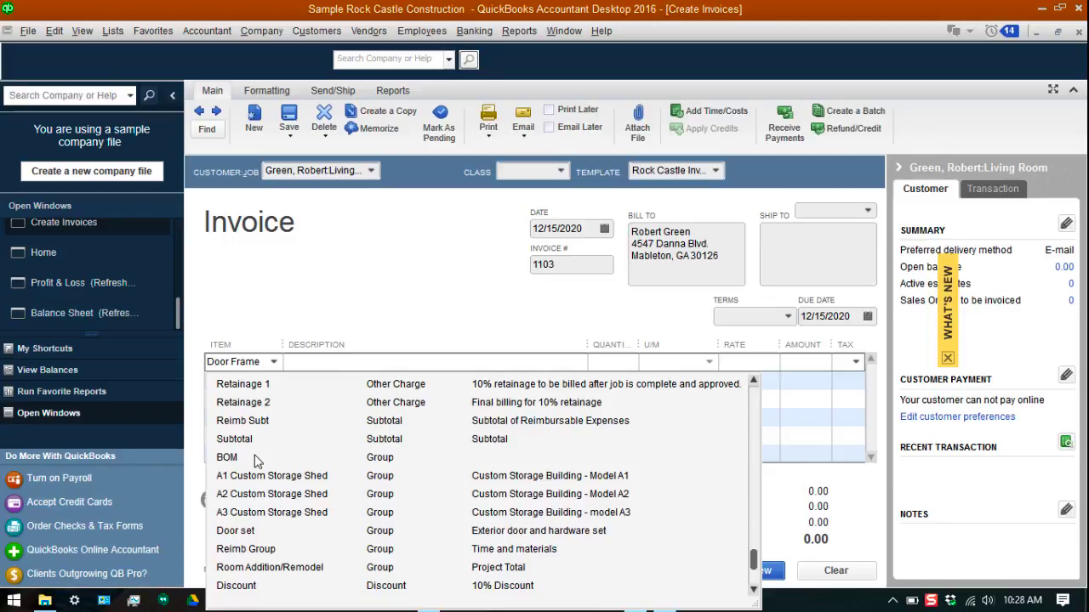
{"action": "left_click", "coordinate": [235, 531]}
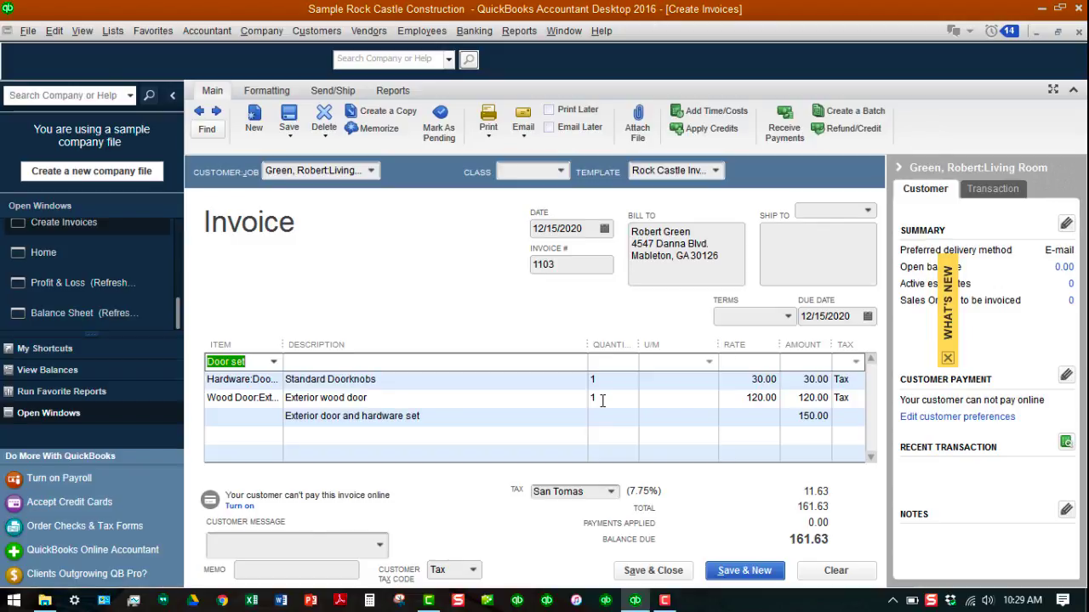
Add the Door Frame item on the invoice line below the door set group.
{"action": "left_click", "coordinate": [273, 434]}
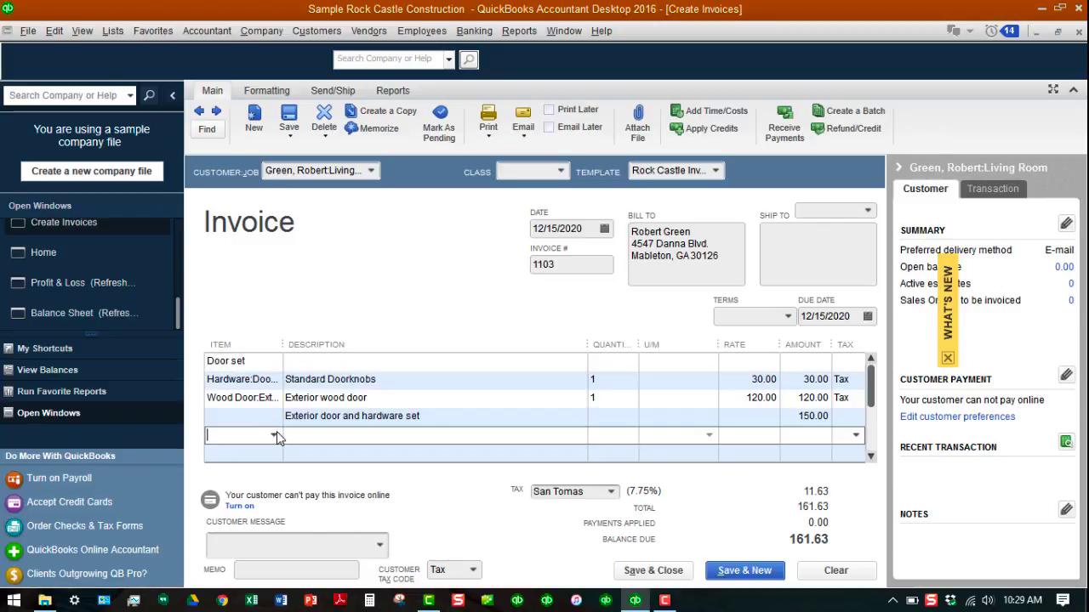
{"action": "type", "text": "Door Frame"}
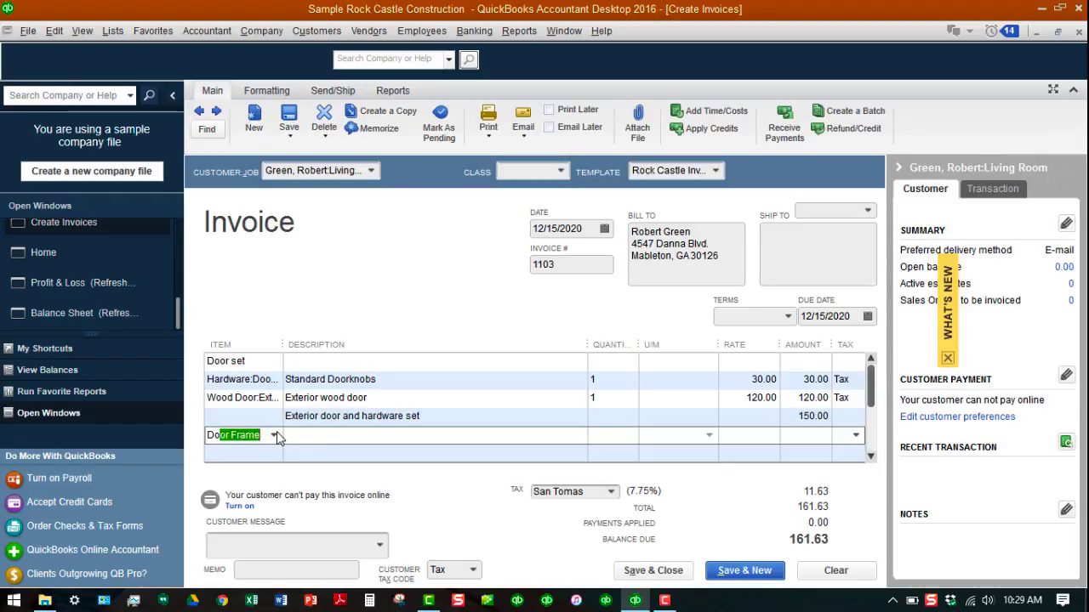
{"action": "left_click", "coordinate": [469, 418]}
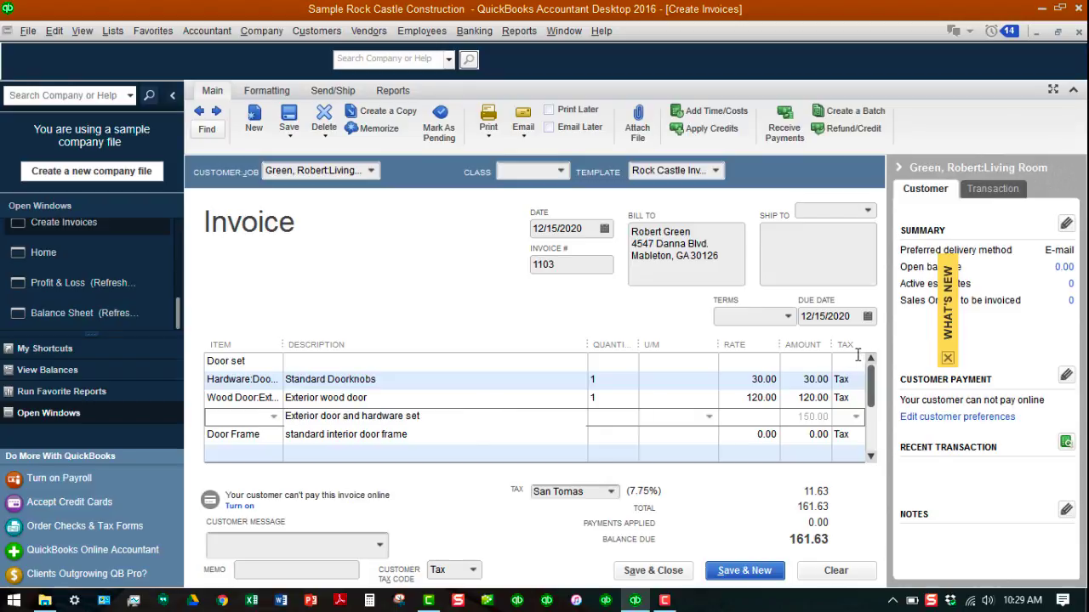
Check the current availability of the Door Frame item and set its invoice quantity to 3.
{"action": "left_click_drag", "start_coordinate": [871, 398], "coordinate": [872, 436]}
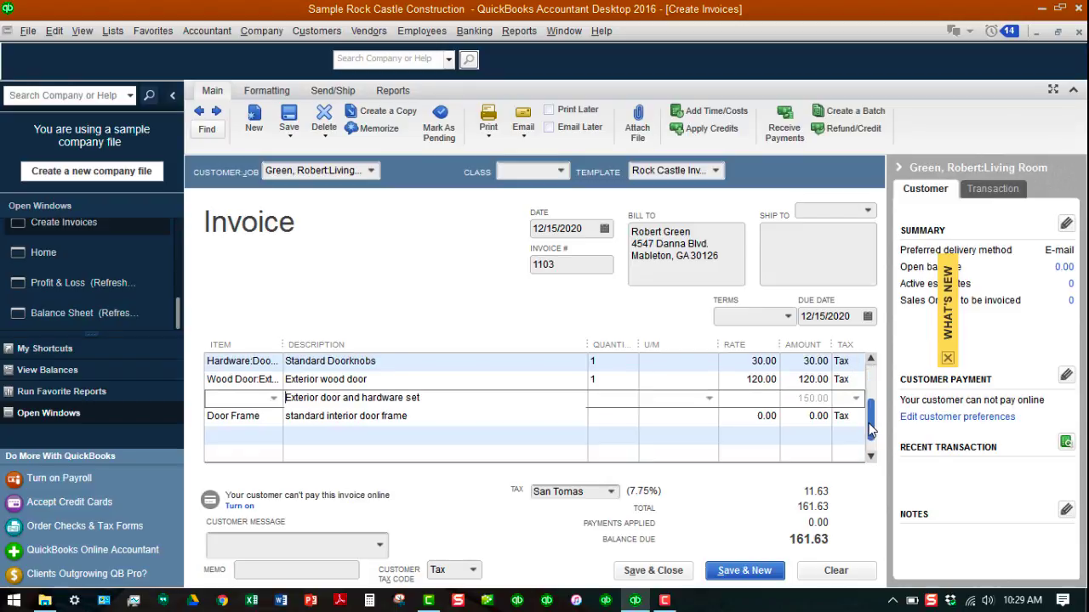
{"action": "left_click", "coordinate": [475, 417]}
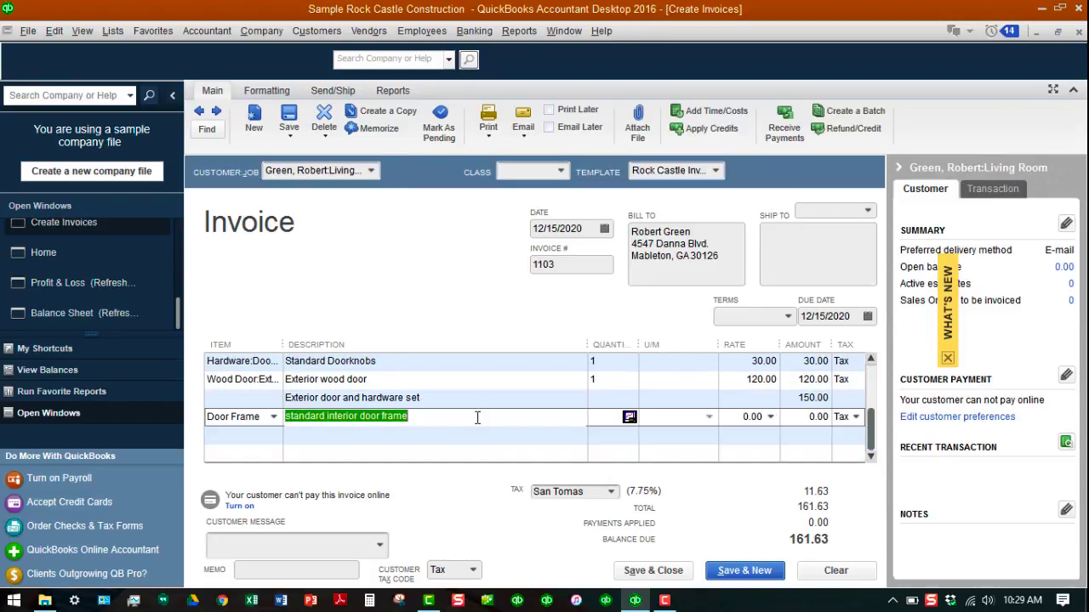
{"action": "left_click", "coordinate": [630, 416]}
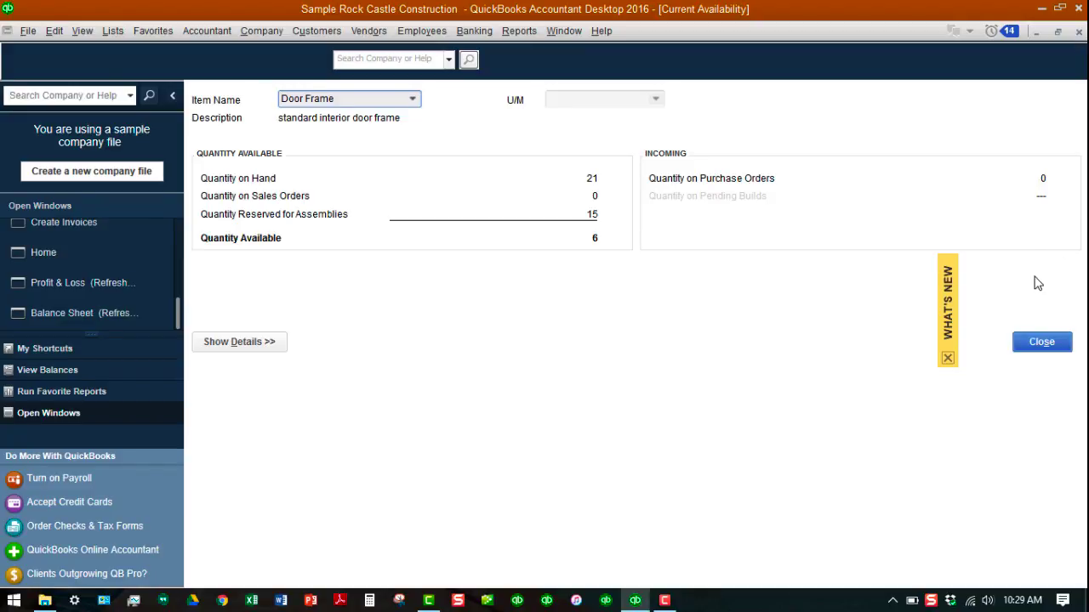
{"action": "left_click", "coordinate": [1041, 342]}
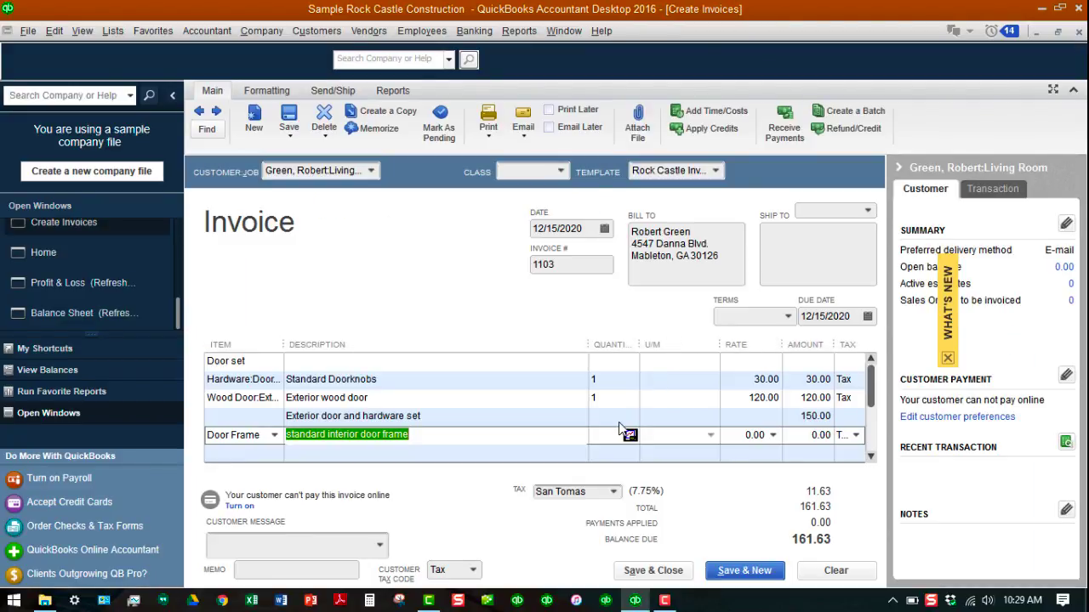
{"action": "left_click", "coordinate": [600, 439]}
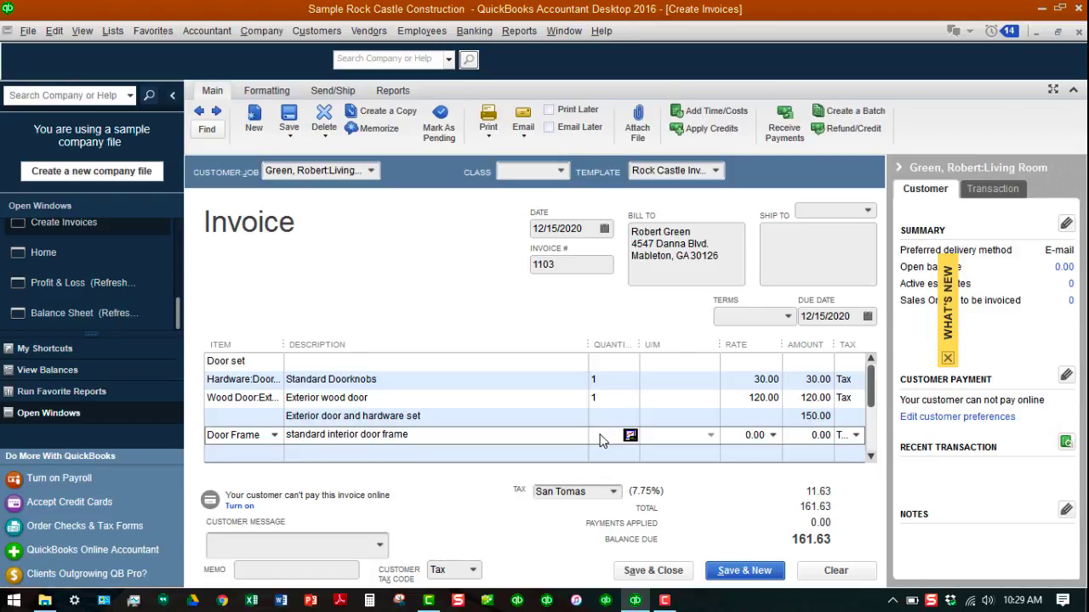
{"action": "type", "text": "3"}
Check the current availability of the exterior wood door and set its invoice quantity to 3.
{"action": "left_click", "coordinate": [609, 393]}
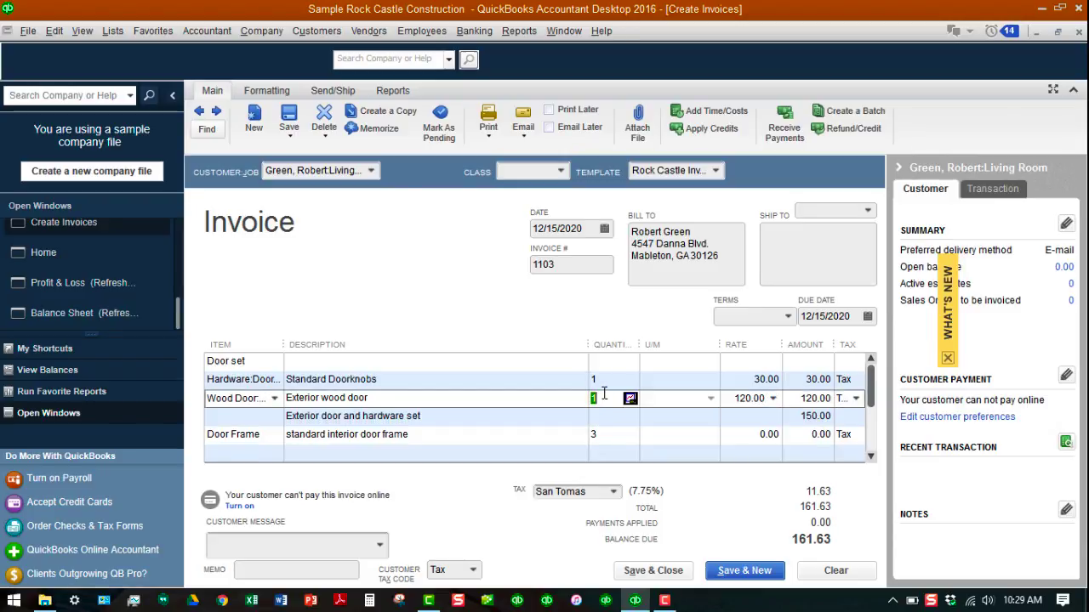
{"action": "left_click", "coordinate": [633, 401]}
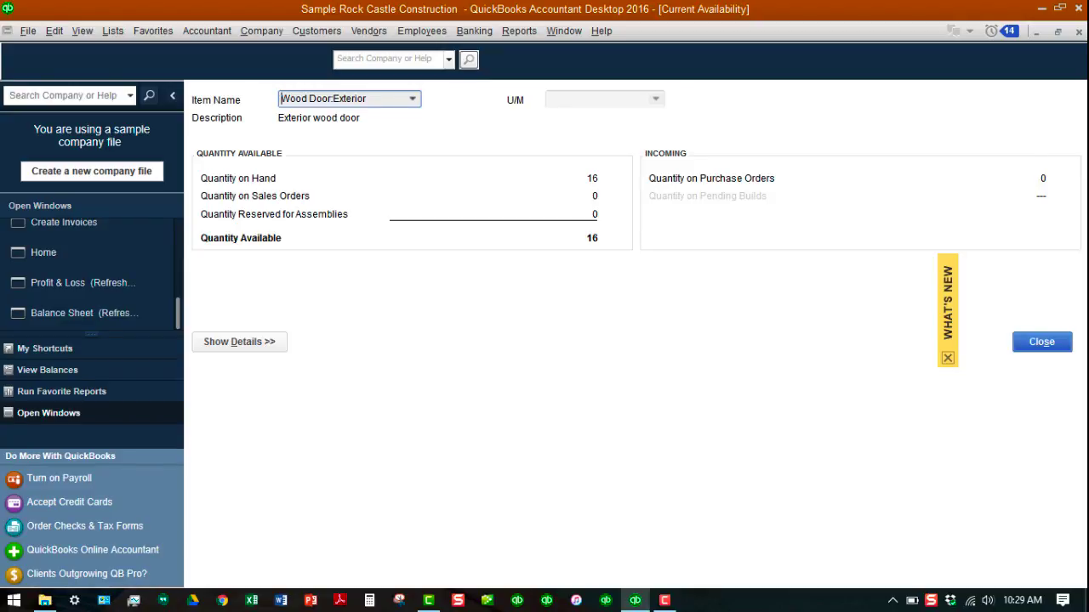
{"action": "left_click", "coordinate": [1038, 346]}
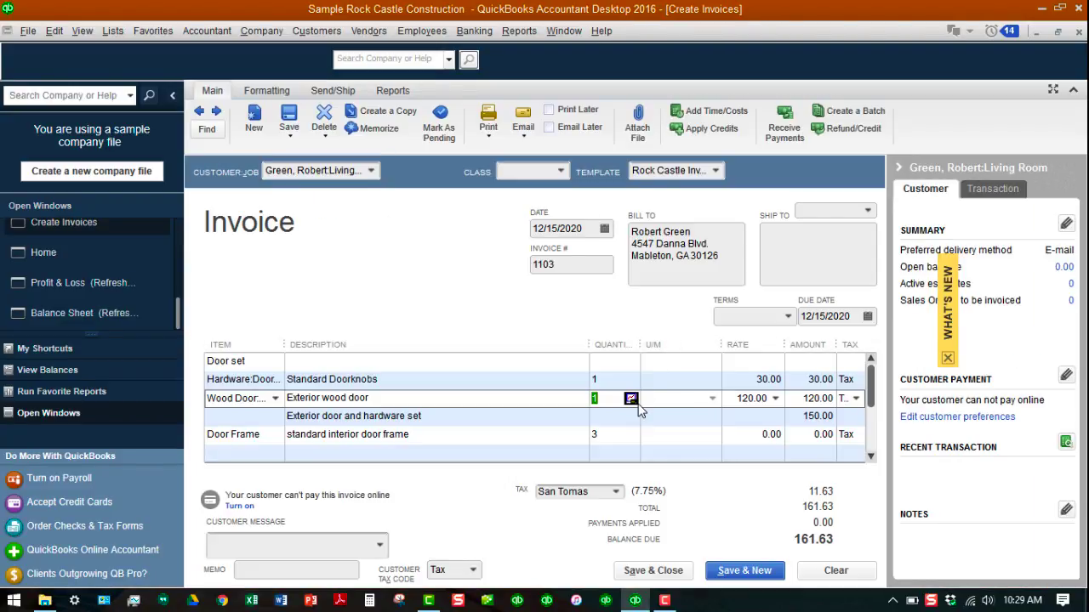
{"action": "type", "text": "3"}
Check the current availability of the standard doorknobs and set their invoice quantity to 3.
{"action": "left_click", "coordinate": [633, 383]}
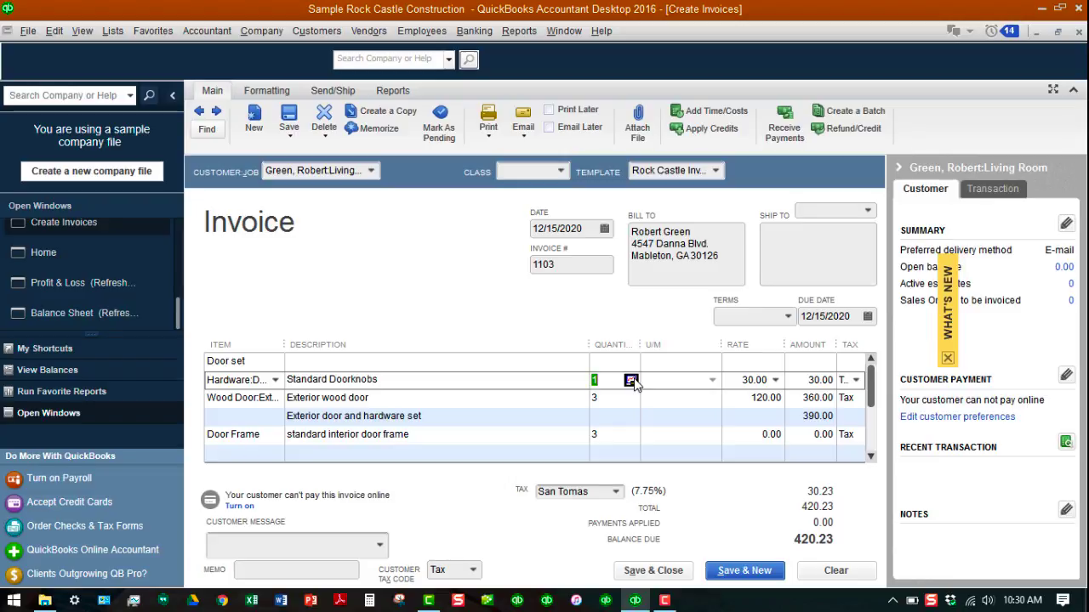
{"action": "left_click", "coordinate": [634, 383]}
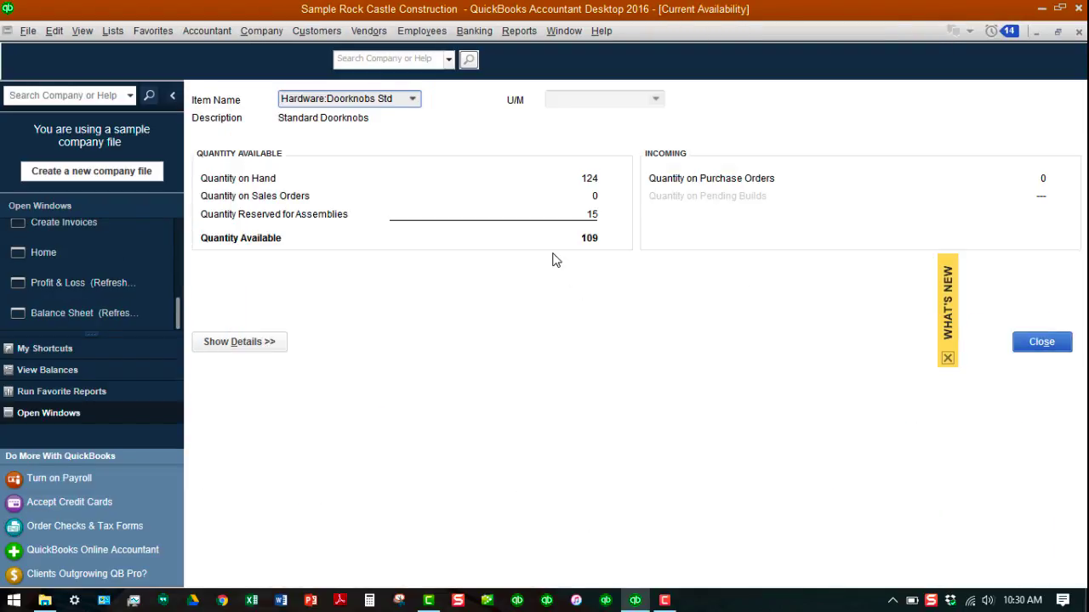
{"action": "left_click", "coordinate": [1041, 343]}
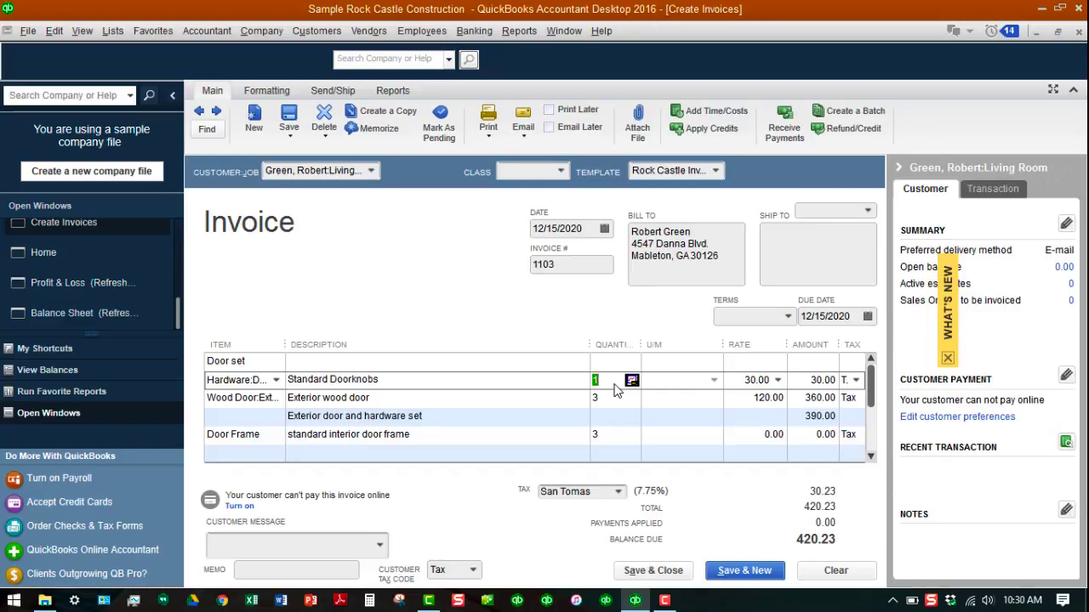
{"action": "type", "text": "3"}
Set the rate of the Door Frame line to 55.
{"action": "left_click", "coordinate": [243, 452]}
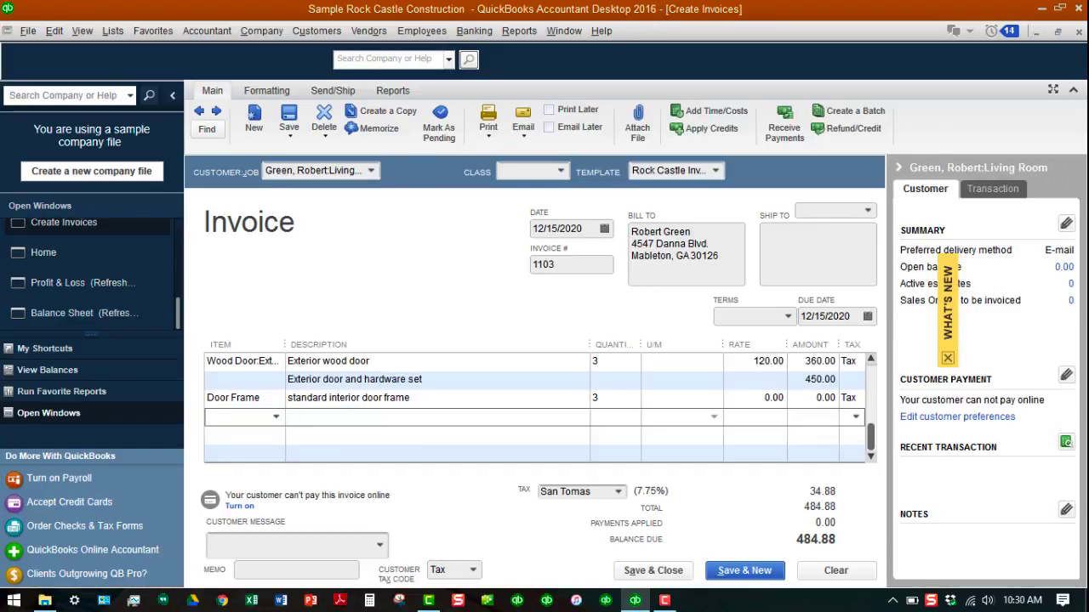
{"action": "scroll", "coordinate": [536, 409], "scroll_direction": "up", "scroll_amount": 2}
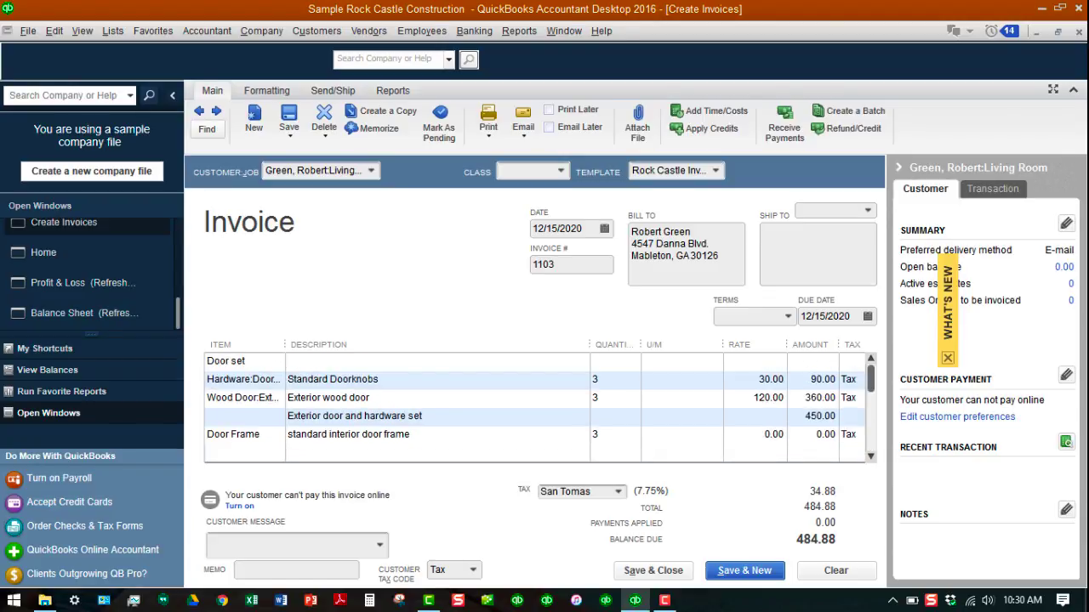
{"action": "double_click", "coordinate": [760, 434]}
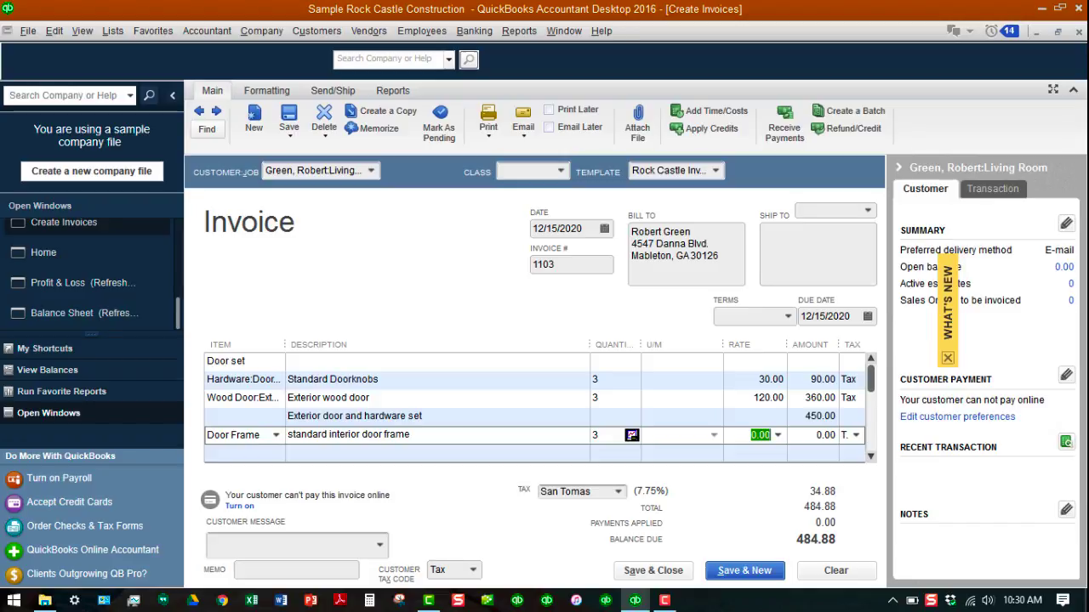
{"action": "type", "text": "55"}
{"action": "left_click", "coordinate": [564, 454]}
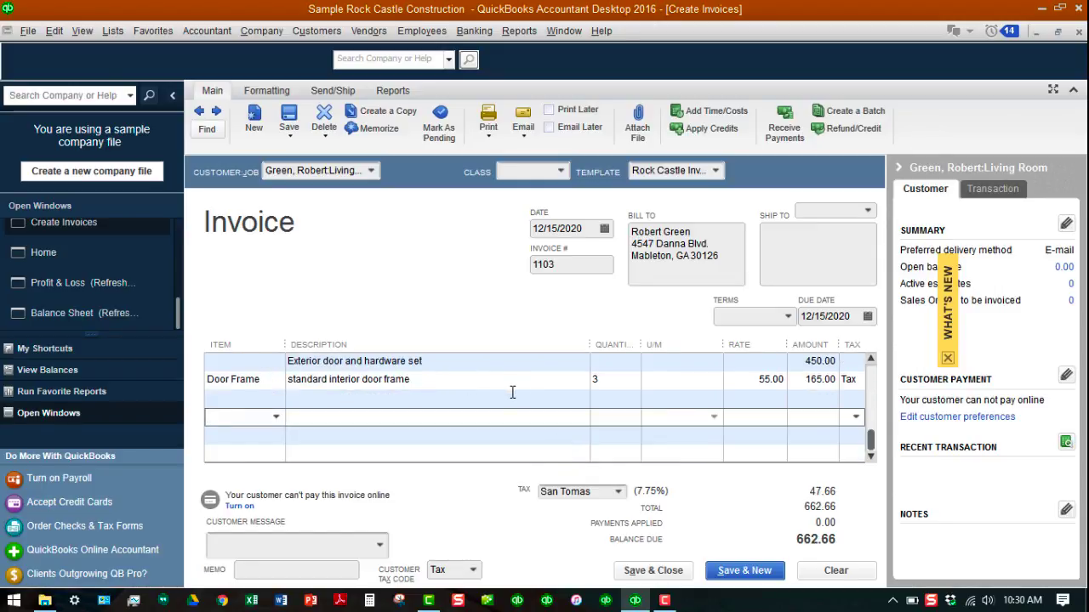
Review the completed invoice lines and the sales tax items available for the invoice.
{"action": "scroll", "coordinate": [512, 392], "scroll_direction": "up", "scroll_amount": 1}
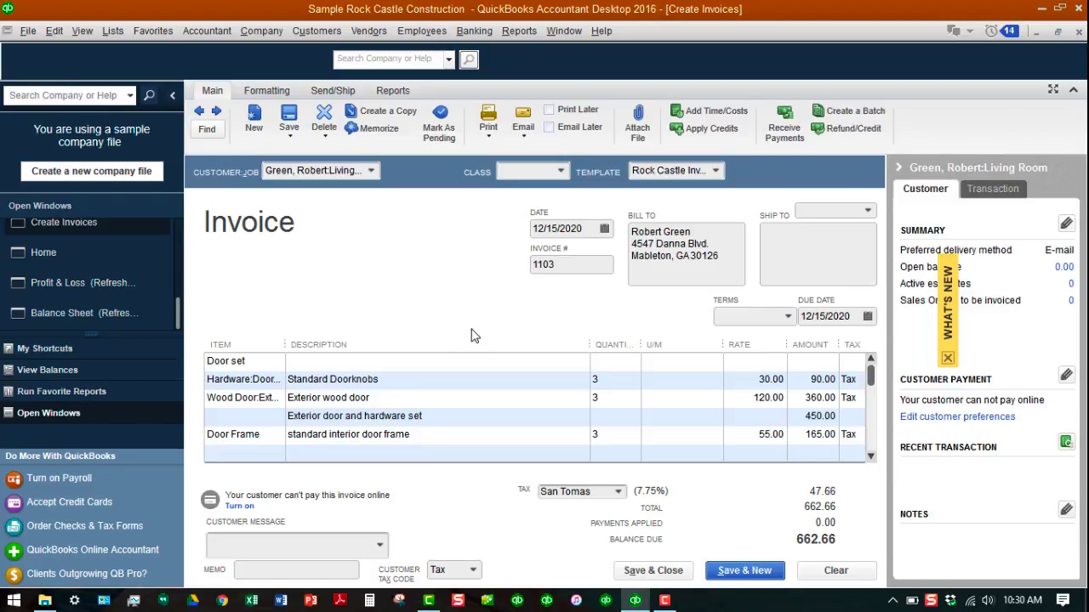
{"action": "scroll", "coordinate": [499, 412], "scroll_direction": "down", "scroll_amount": 1}
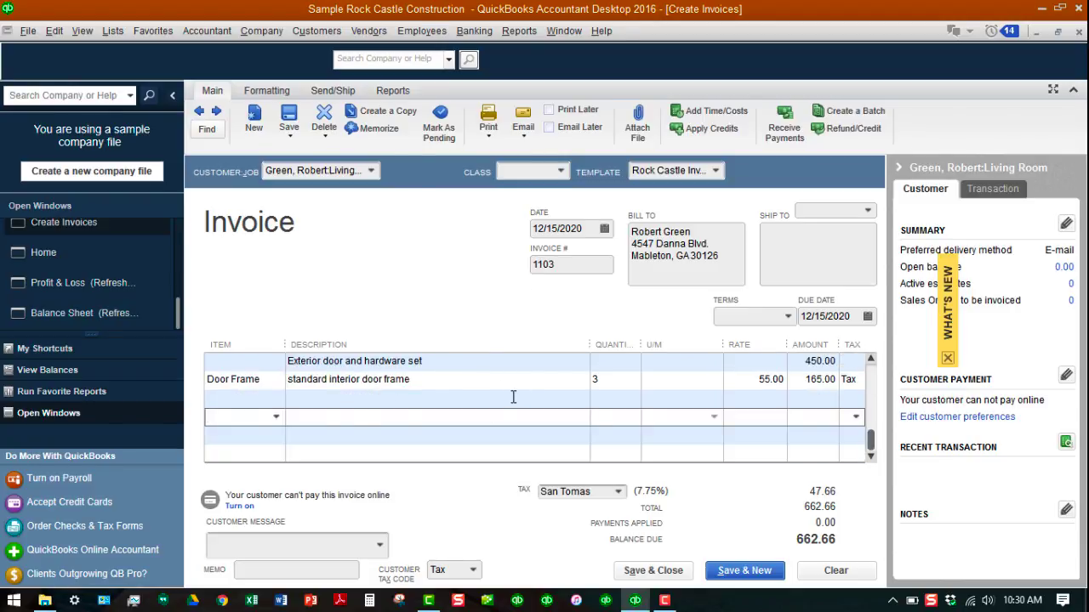
{"action": "scroll", "coordinate": [510, 396], "scroll_direction": "up", "scroll_amount": 1}
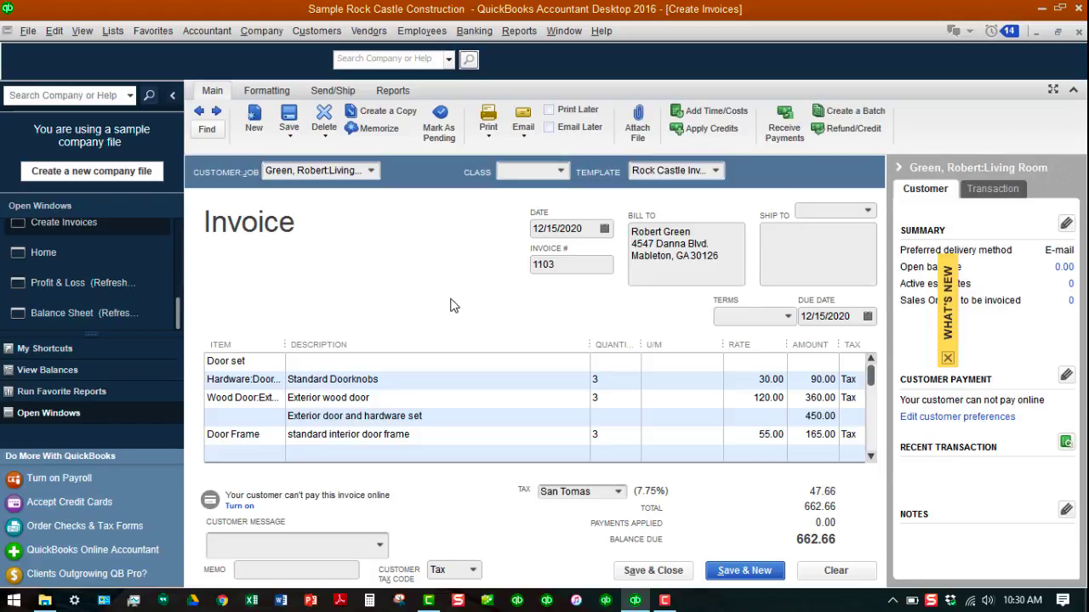
{"action": "left_click", "coordinate": [619, 491]}
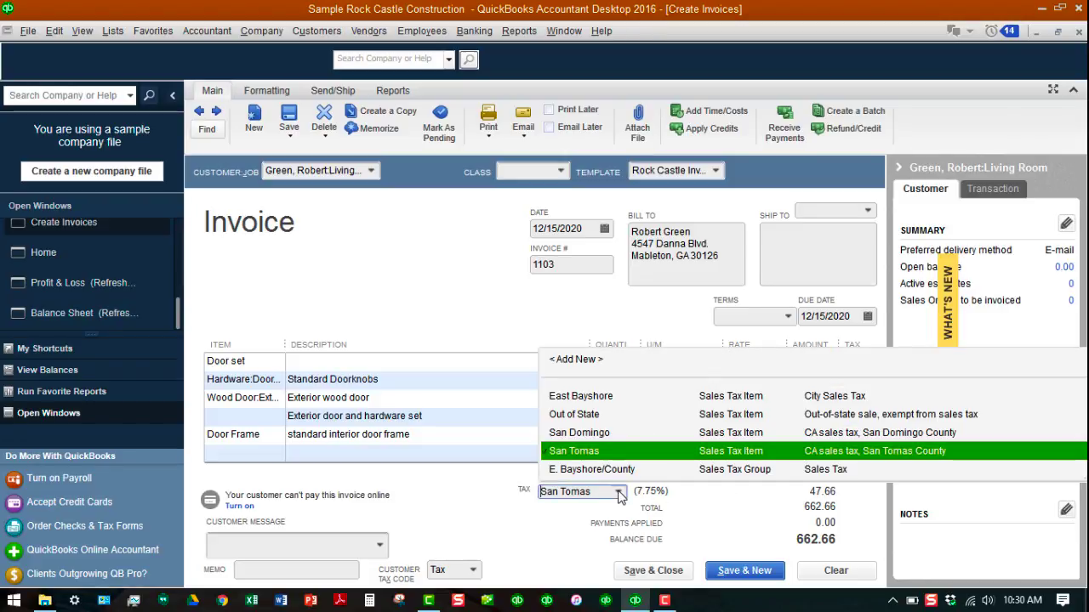
{"action": "left_click", "coordinate": [703, 502]}
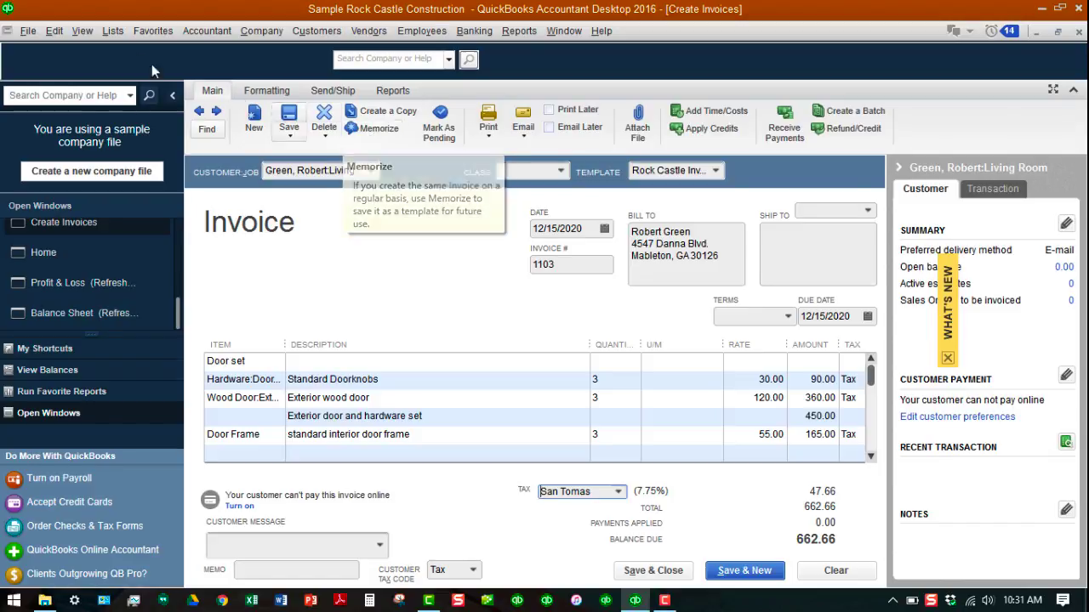
Start memorizing the current invoice and name the memorized transaction "Door Set & Frame Order".
{"action": "left_click", "coordinate": [55, 31]}
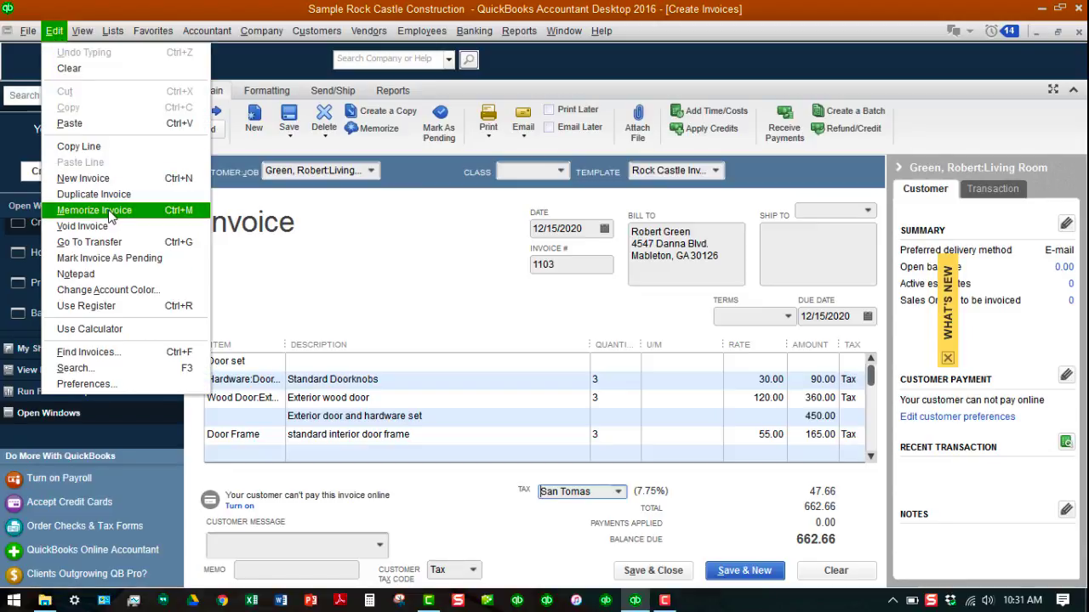
{"action": "left_click", "coordinate": [378, 132]}
{"action": "left_click", "coordinate": [378, 132]}
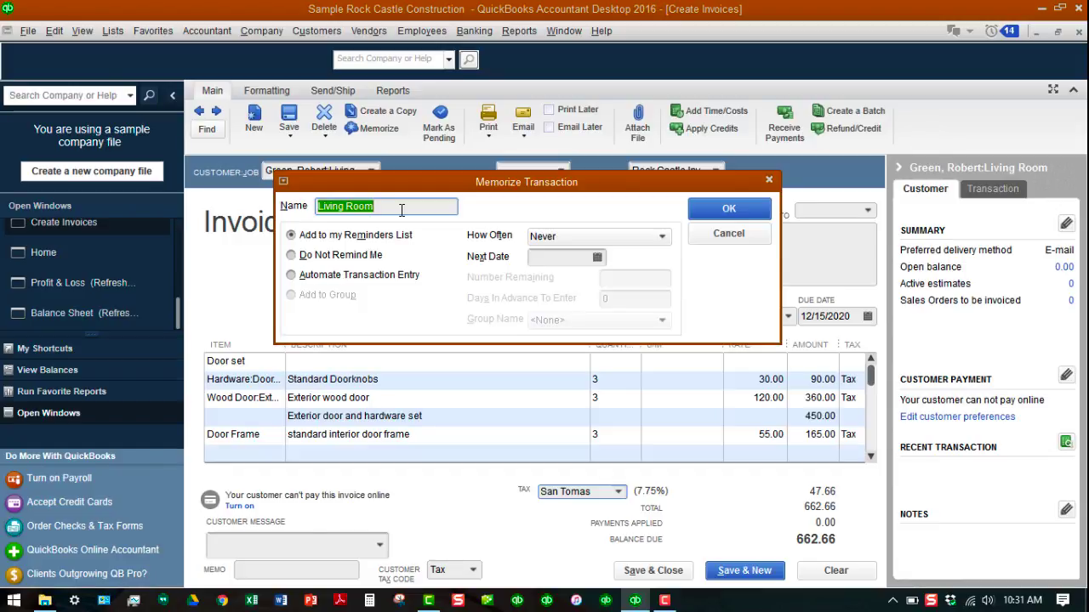
{"action": "type", "text": "D"}
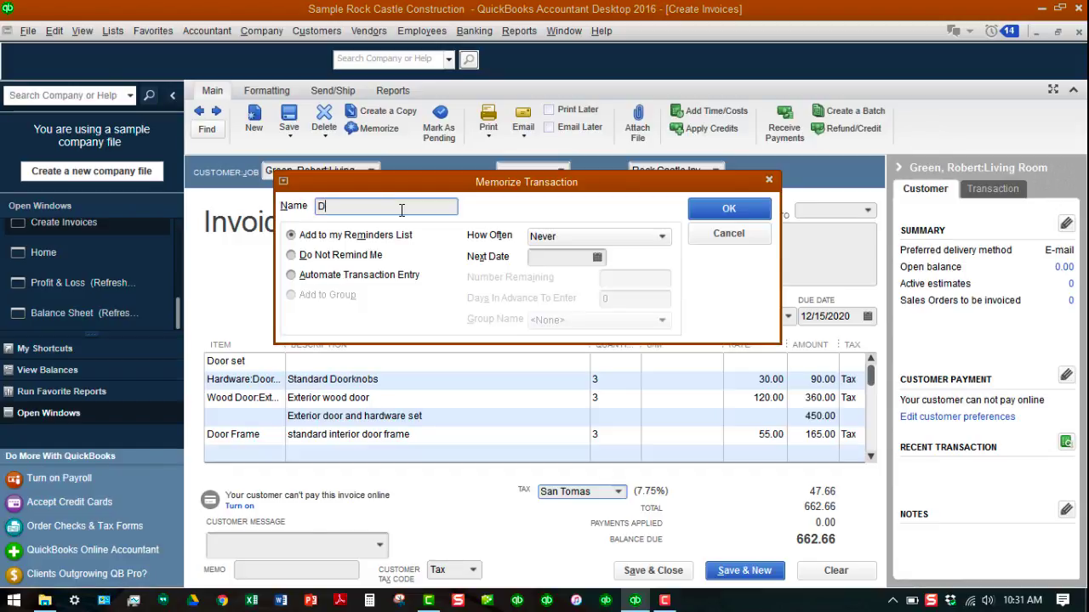
{"action": "type", "text": "oor Set & Frame "}
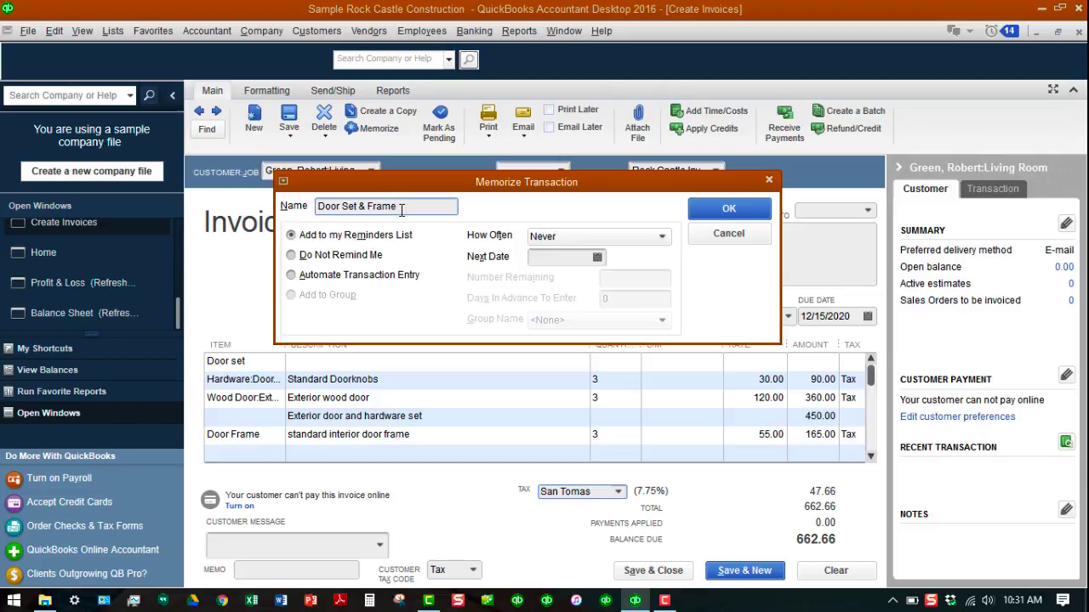
{"action": "type", "text": "Order"}
Review the reminder and automated entry options for the memorized transaction, including the available frequencies.
{"action": "left_click", "coordinate": [662, 237]}
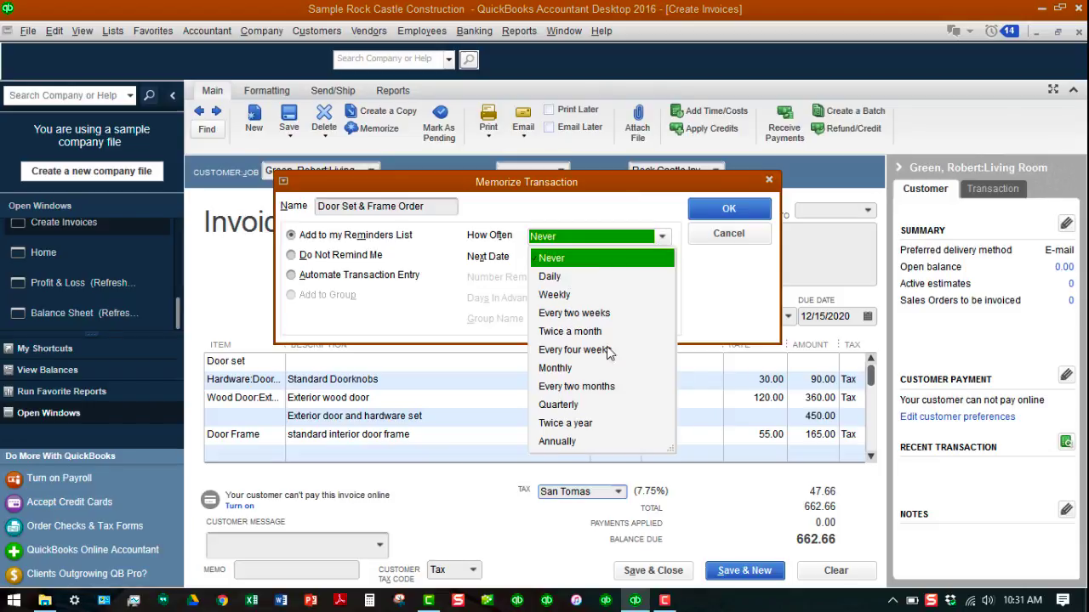
{"action": "left_click", "coordinate": [720, 279]}
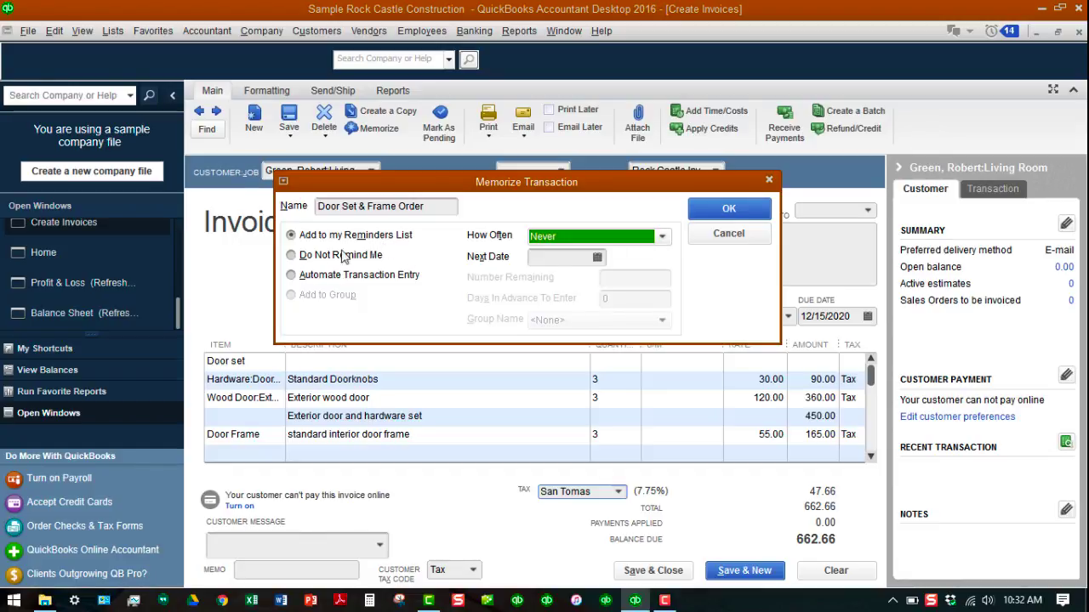
{"action": "left_click", "coordinate": [292, 257]}
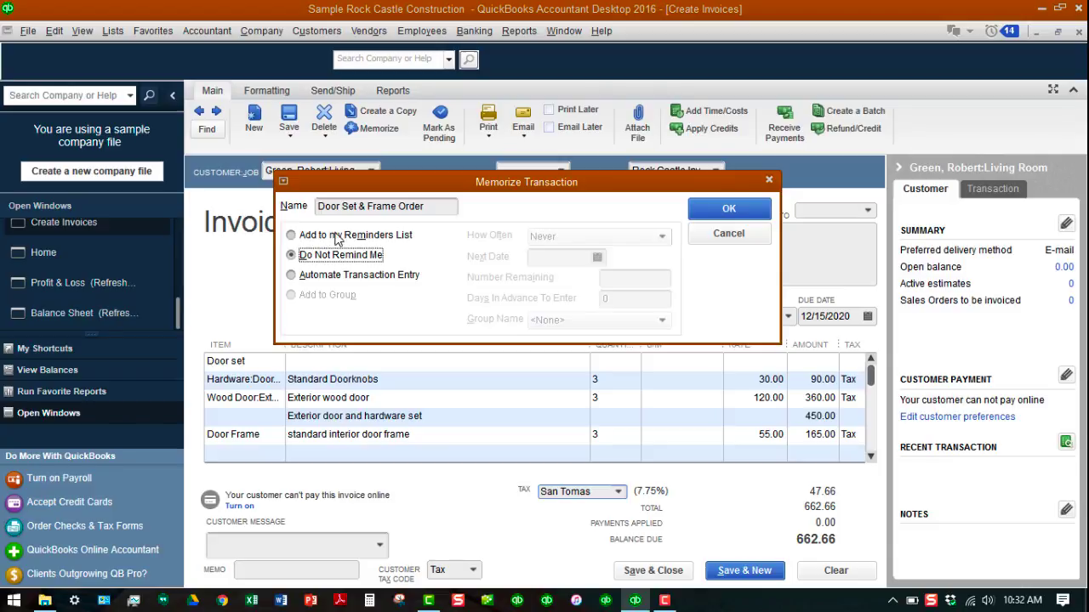
{"action": "left_click", "coordinate": [291, 276]}
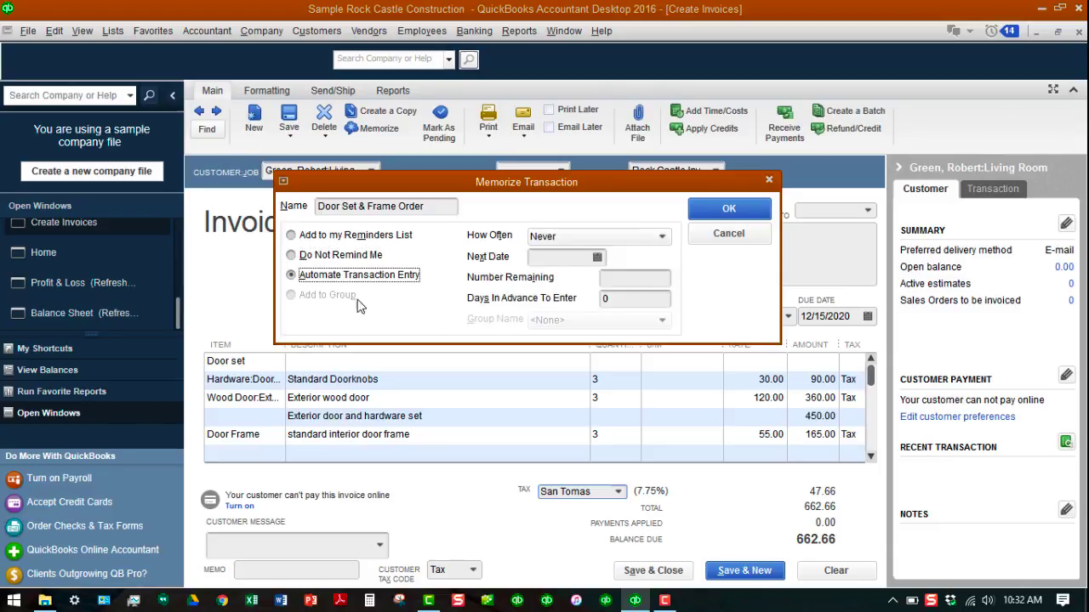
{"action": "left_click", "coordinate": [663, 237]}
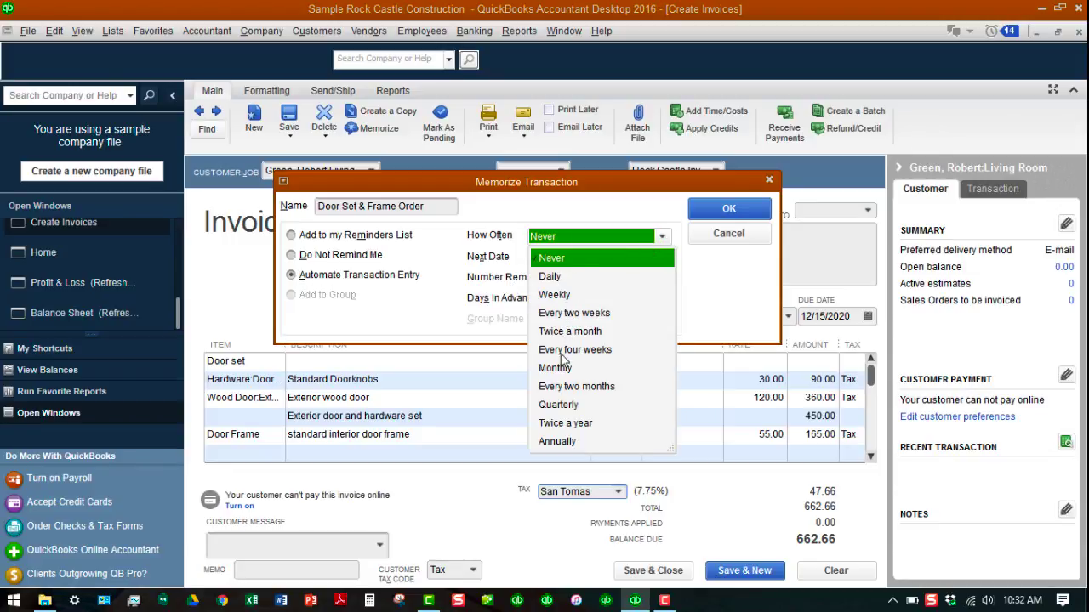
{"action": "left_click", "coordinate": [736, 281]}
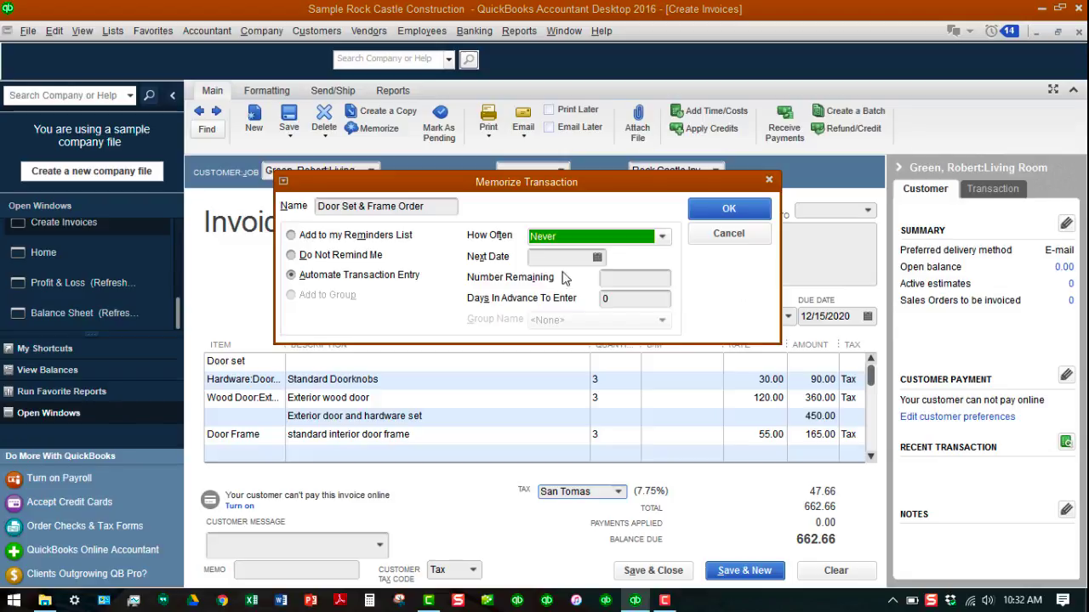
Set the memorized transaction to Do Not Remind Me and save it.
{"action": "left_click", "coordinate": [293, 257]}
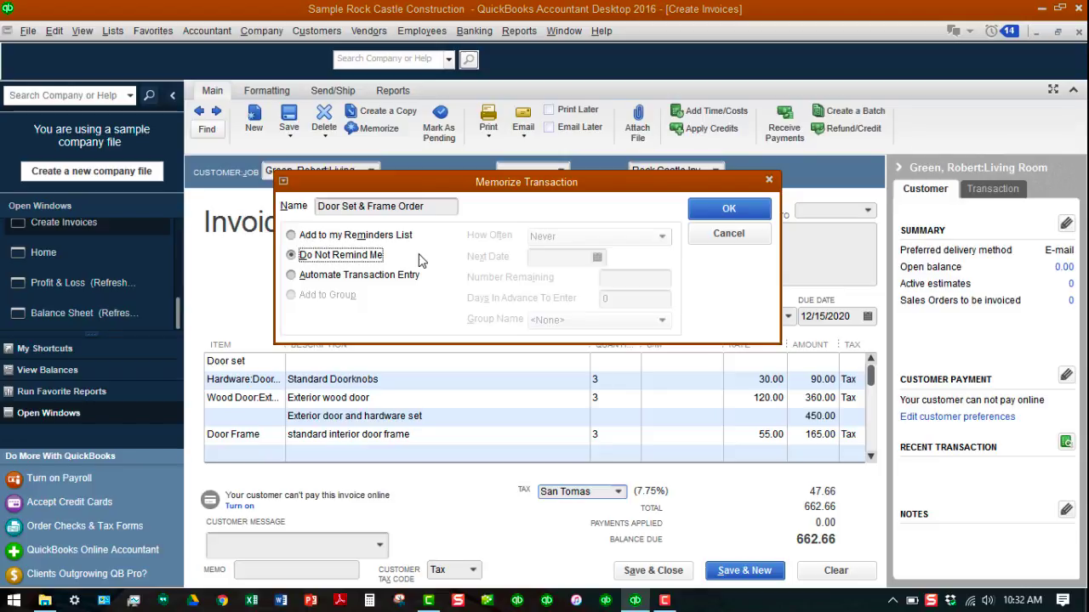
{"action": "left_click", "coordinate": [733, 209]}
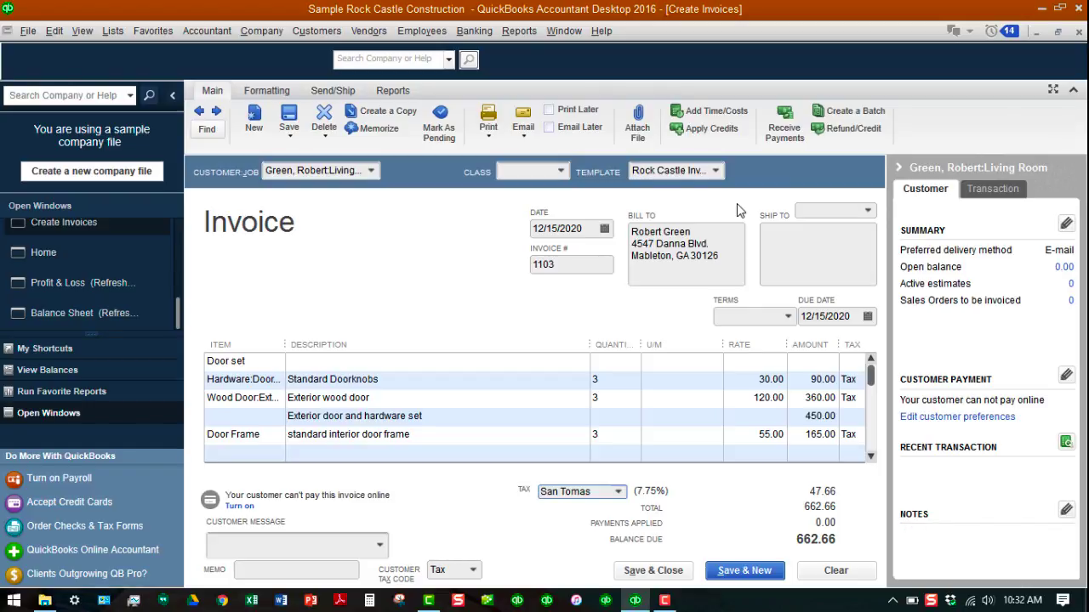
Check the Memorized Transaction List, sorting it by type and by transaction name, and close the list.
{"action": "left_click", "coordinate": [110, 32]}
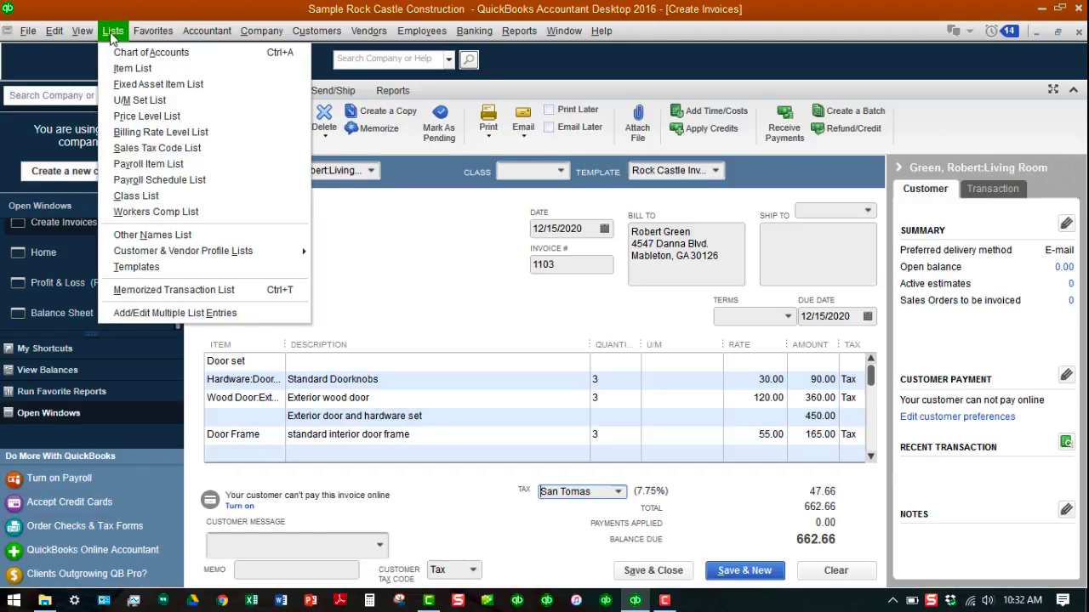
{"action": "left_click", "coordinate": [141, 292]}
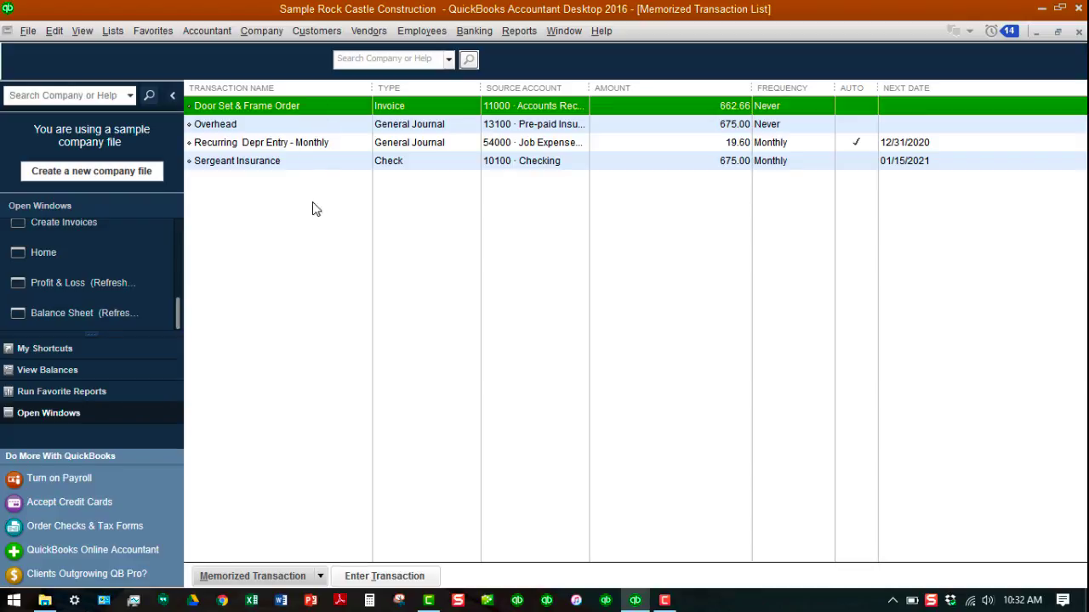
{"action": "left_click", "coordinate": [425, 89]}
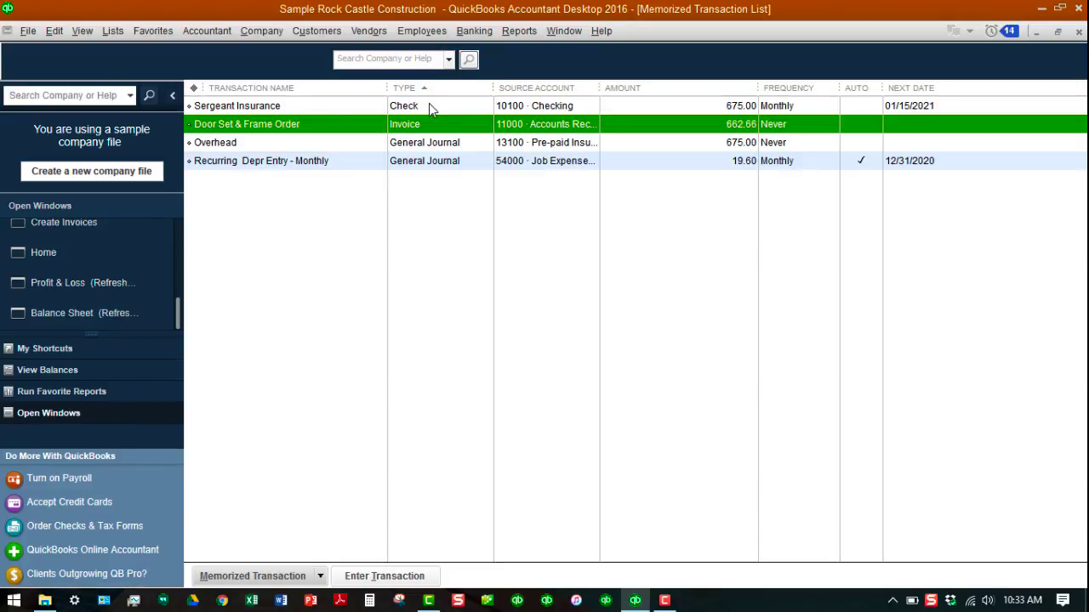
{"action": "left_click", "coordinate": [299, 89]}
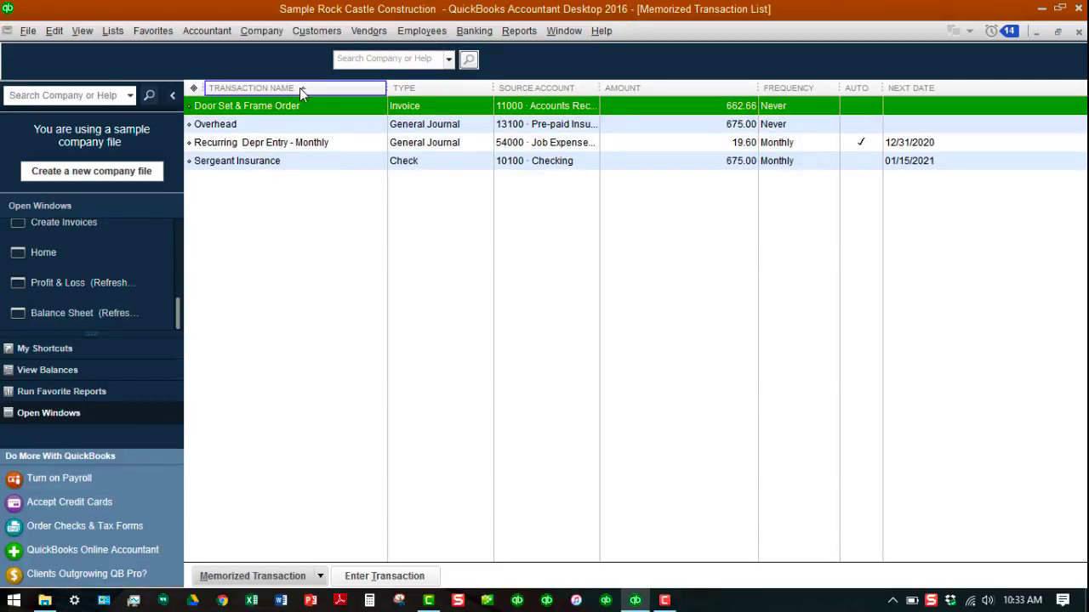
{"action": "left_click", "coordinate": [1077, 33]}
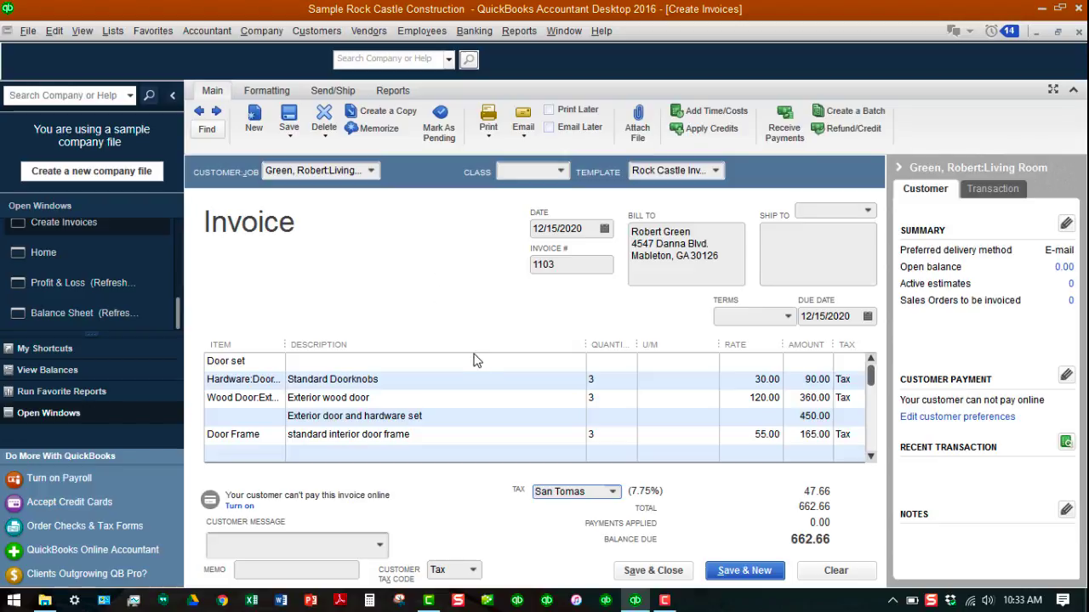
Save and close the invoice without assigning classes to its items.
{"action": "left_click", "coordinate": [670, 574]}
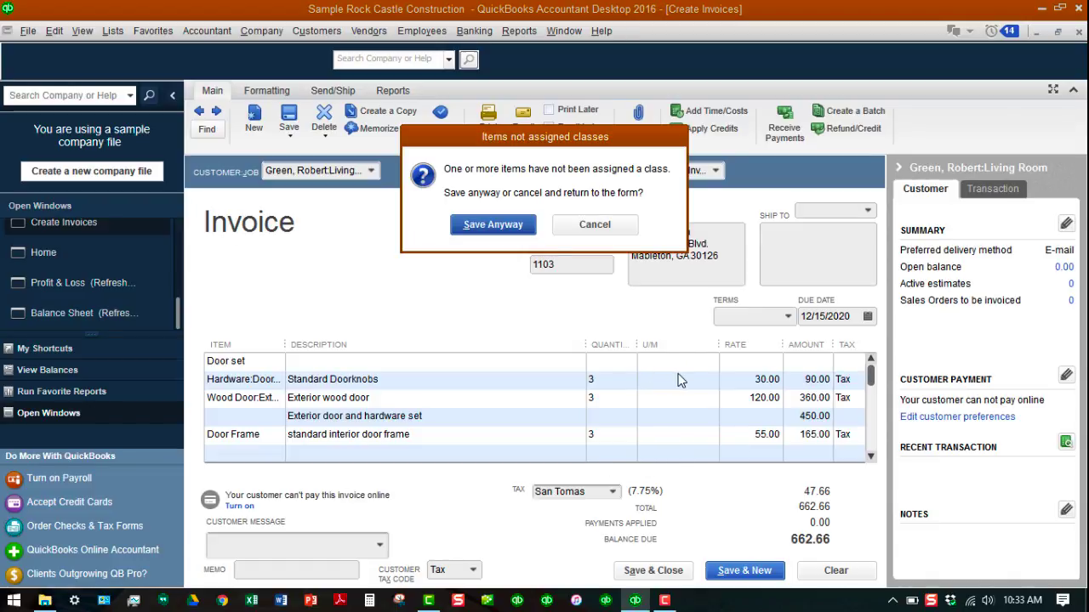
{"action": "left_click", "coordinate": [490, 229]}
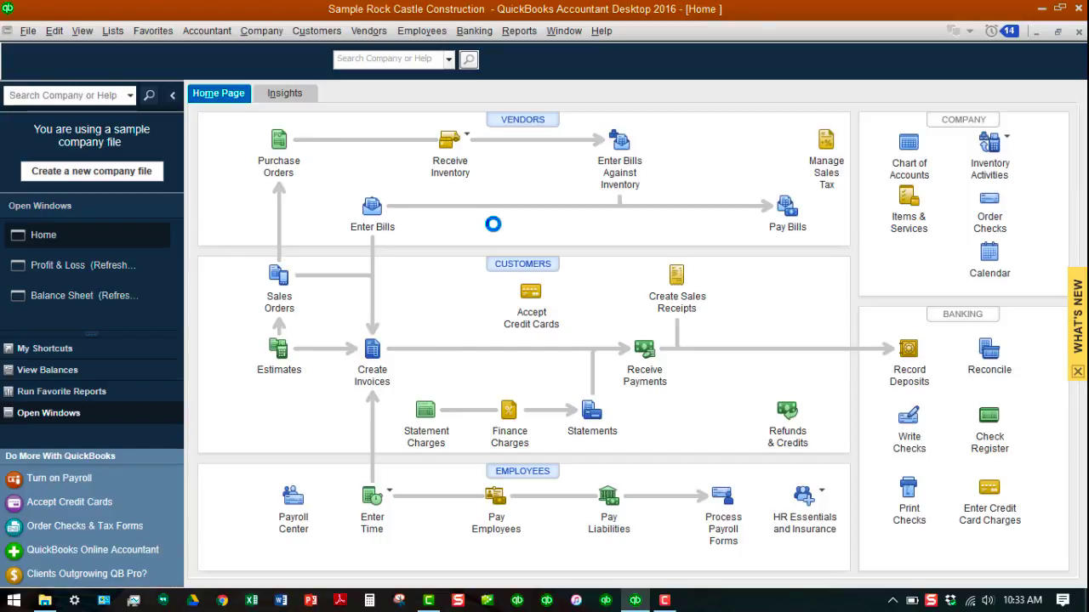
Create a new invoice from the memorized transaction "Door Set & Frame Order".
{"action": "left_click", "coordinate": [113, 31]}
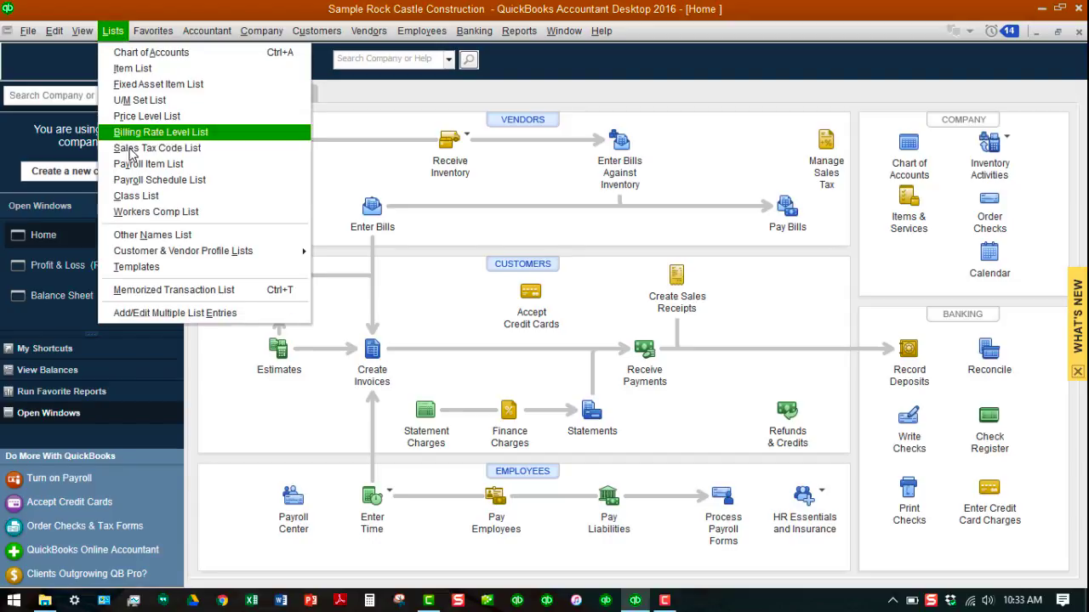
{"action": "left_click", "coordinate": [177, 290]}
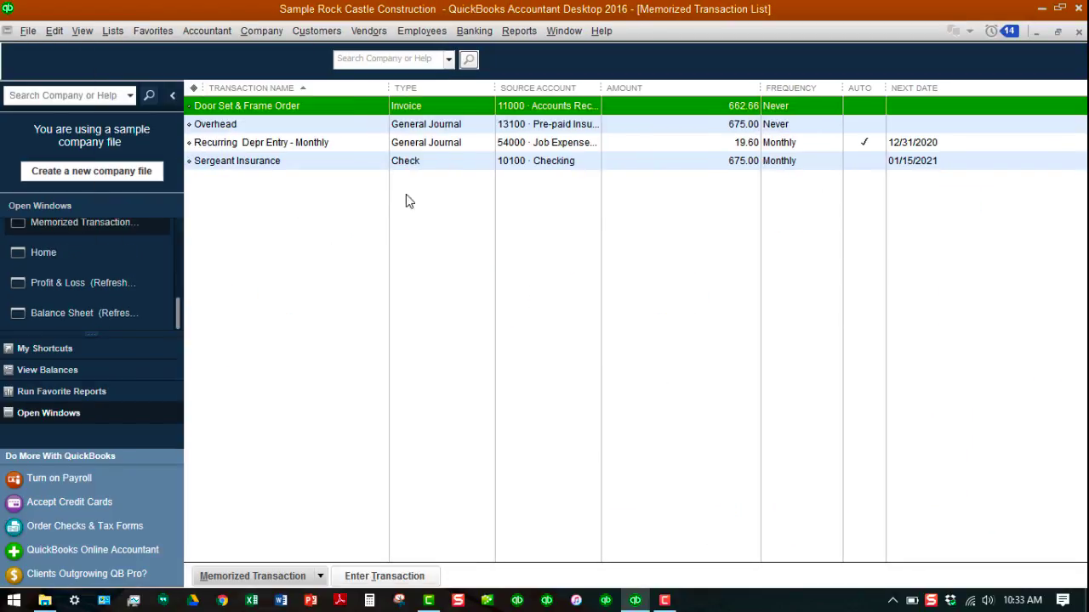
{"action": "double_click", "coordinate": [419, 103]}
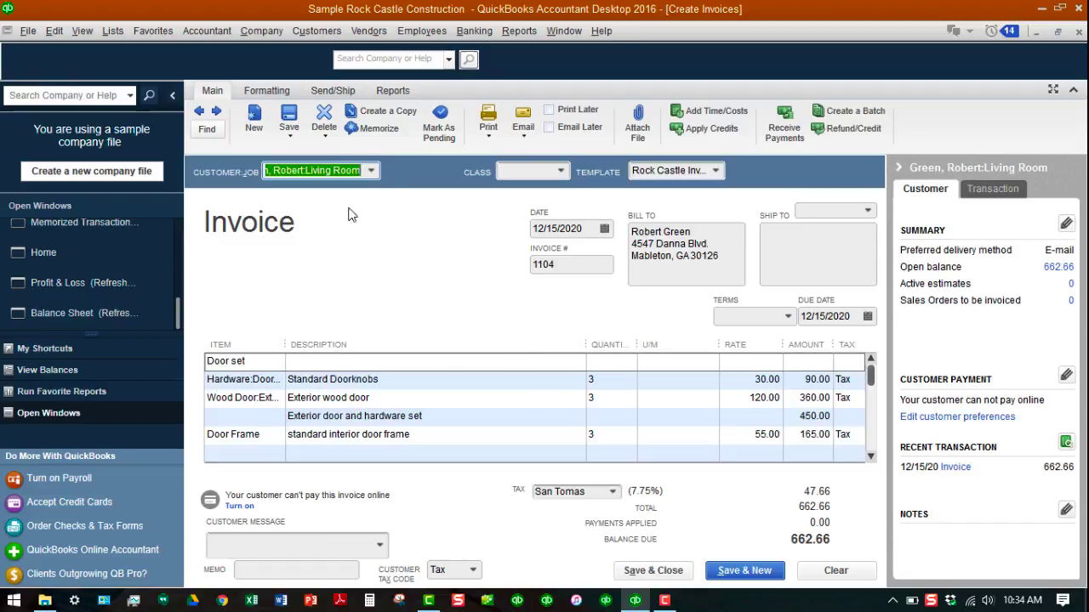
Assign the new invoice to the customer's Remodel Bathroom job and exclude the outstanding billable time and costs.
{"action": "left_click", "coordinate": [373, 171]}
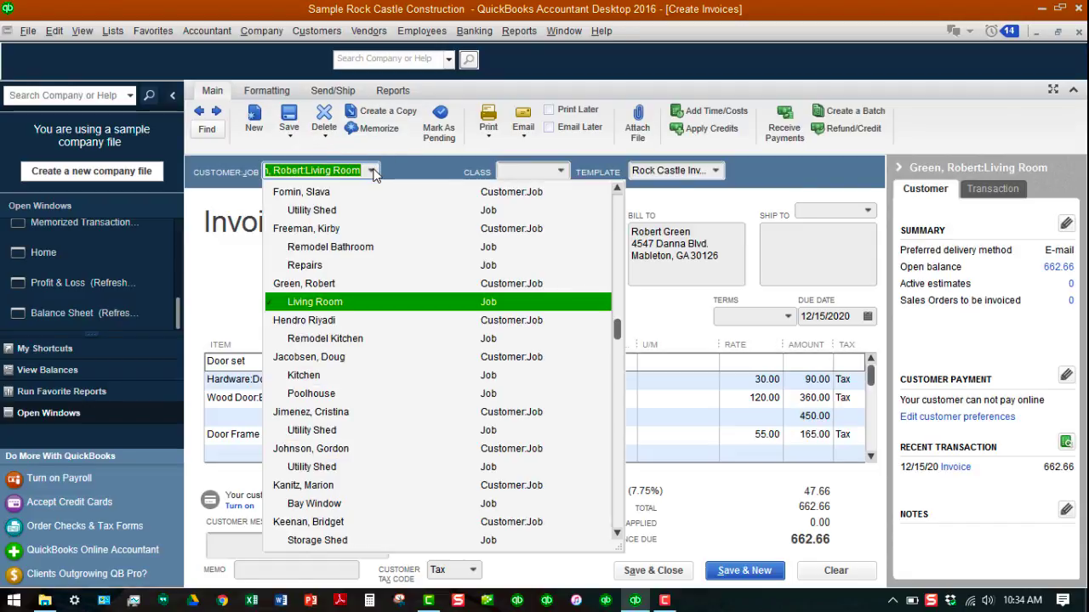
{"action": "left_click", "coordinate": [310, 250]}
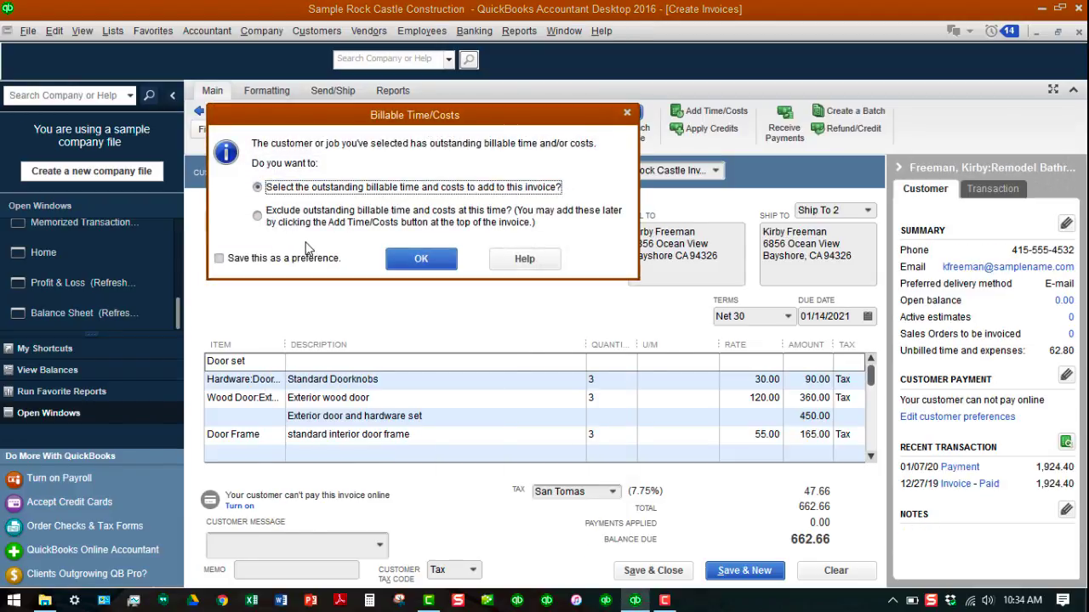
{"action": "left_click", "coordinate": [258, 216]}
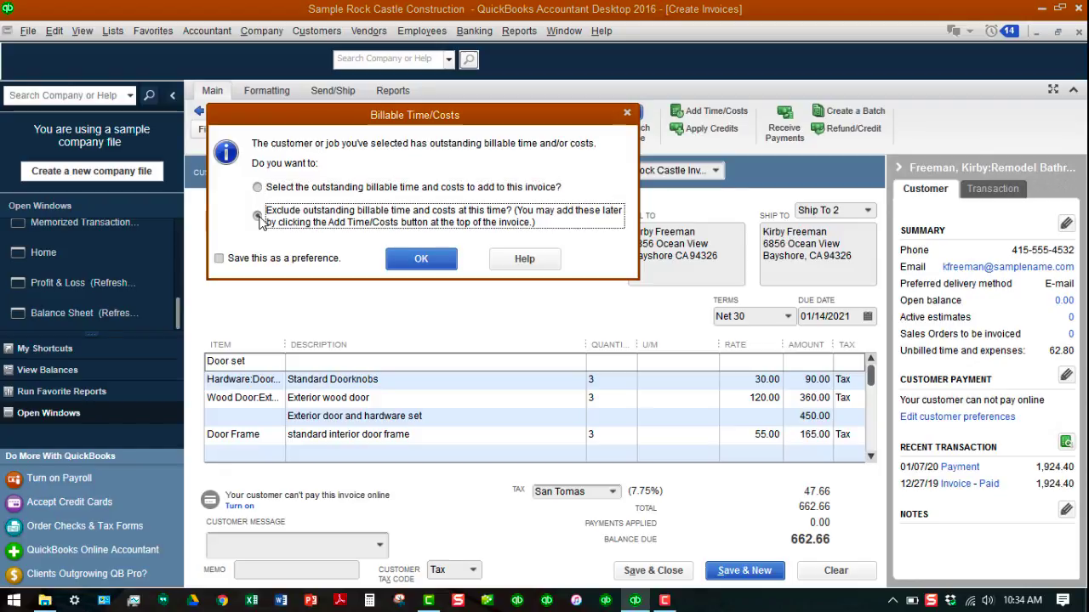
{"action": "left_click", "coordinate": [423, 260]}
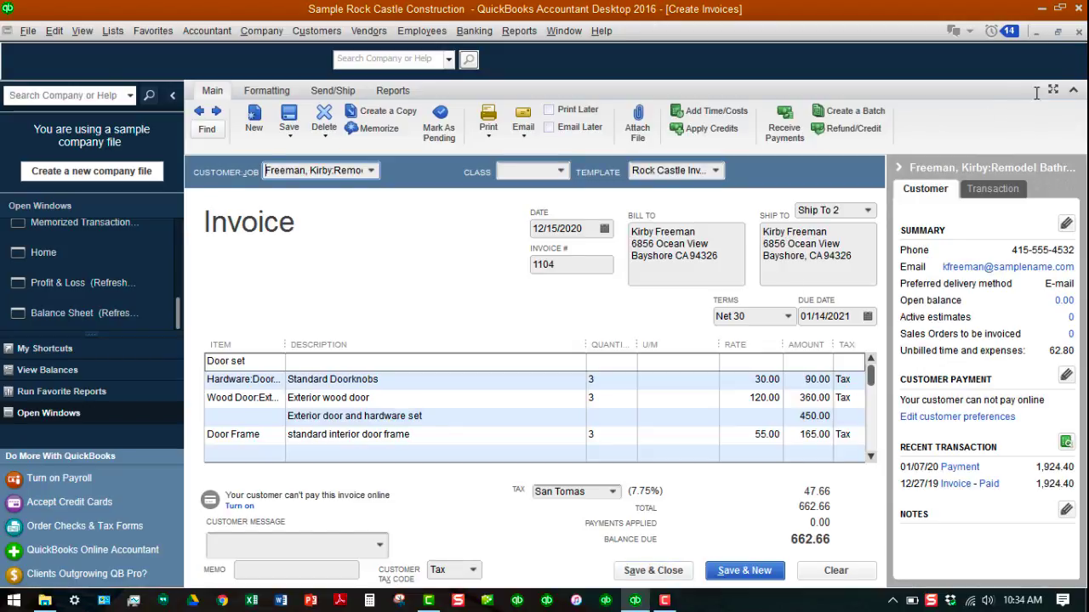
Close the new invoice without recording it, and close the Memorized Transaction List.
{"action": "left_click", "coordinate": [1079, 32]}
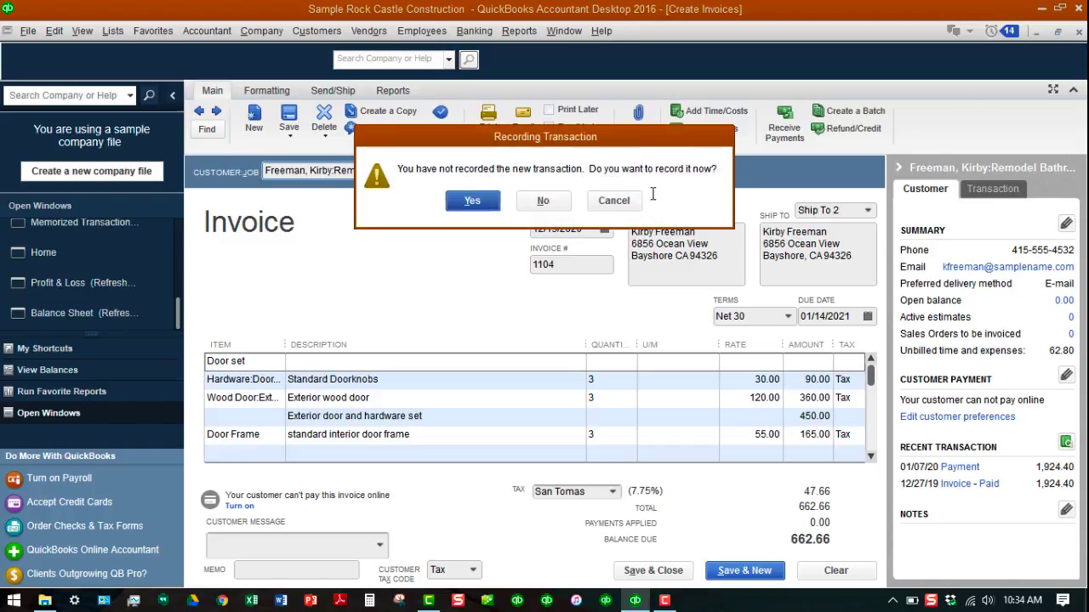
{"action": "left_click", "coordinate": [546, 201]}
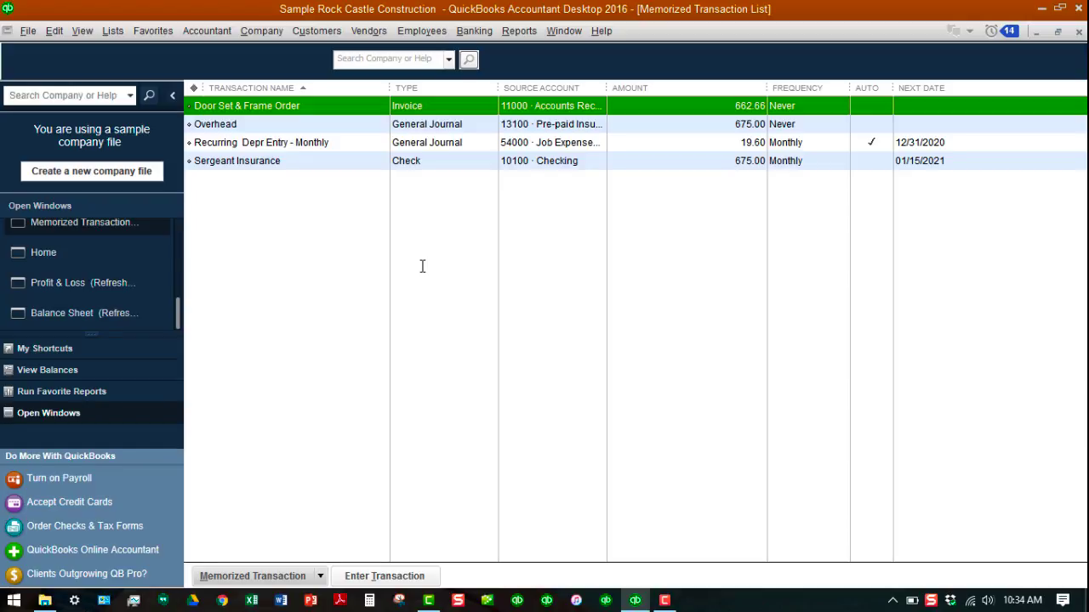
{"action": "left_click", "coordinate": [1079, 31]}
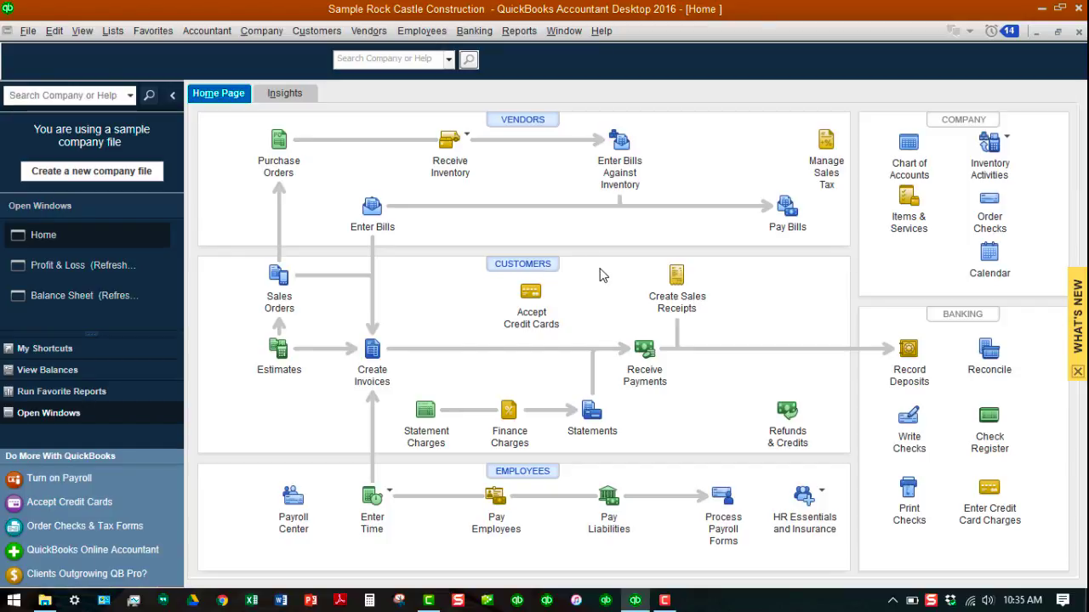
Find the vendor City of Bayshore in the Vendor Center and open its check 460.
{"action": "left_click", "coordinate": [365, 32]}
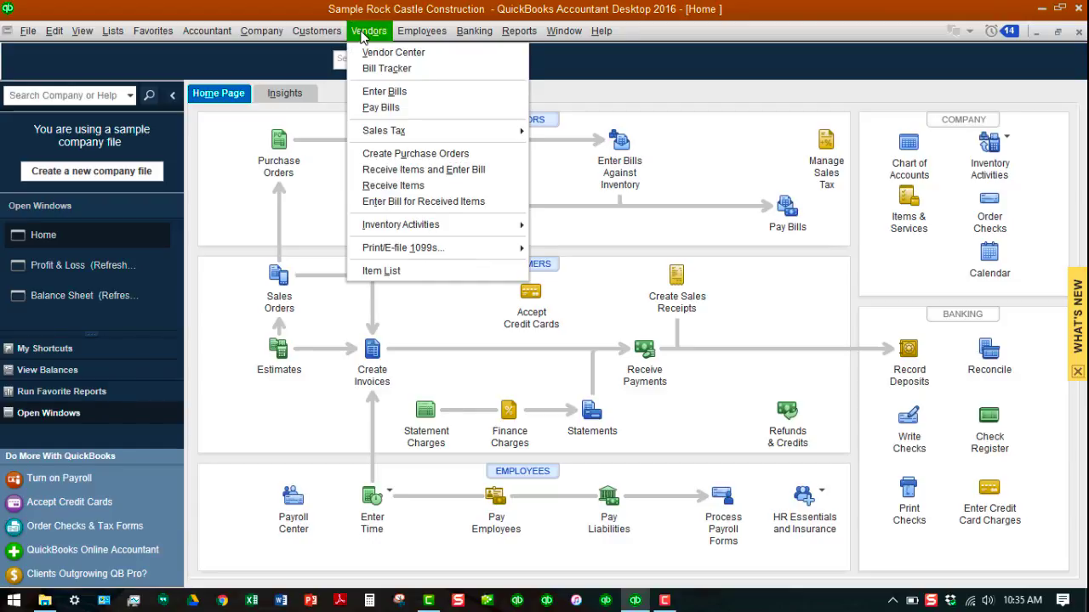
{"action": "left_click", "coordinate": [393, 52]}
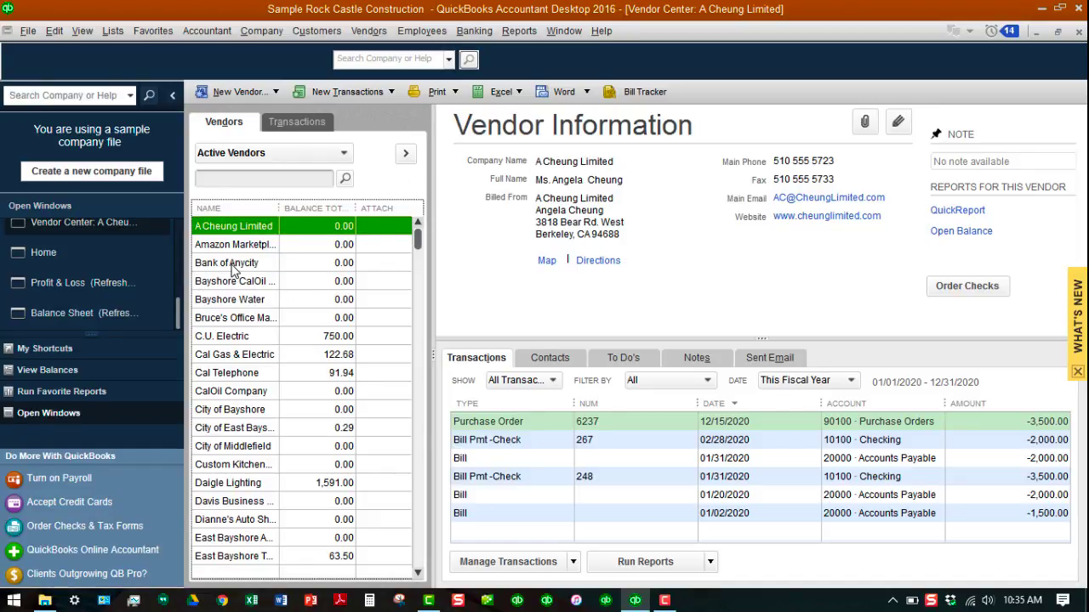
{"action": "left_click", "coordinate": [233, 265]}
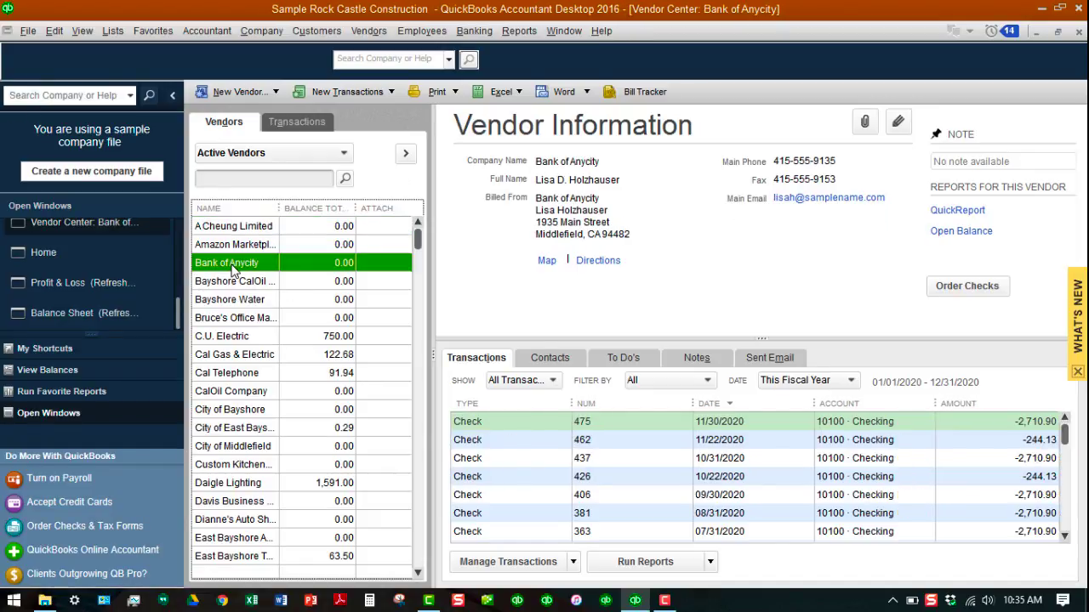
{"action": "key", "text": "c"}
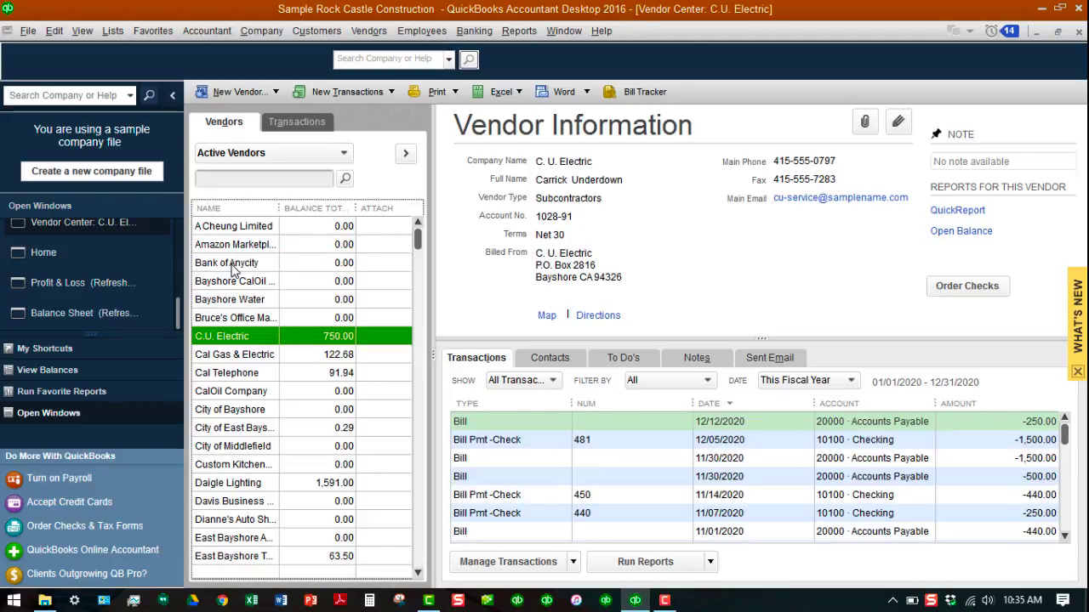
{"action": "left_click", "coordinate": [252, 413]}
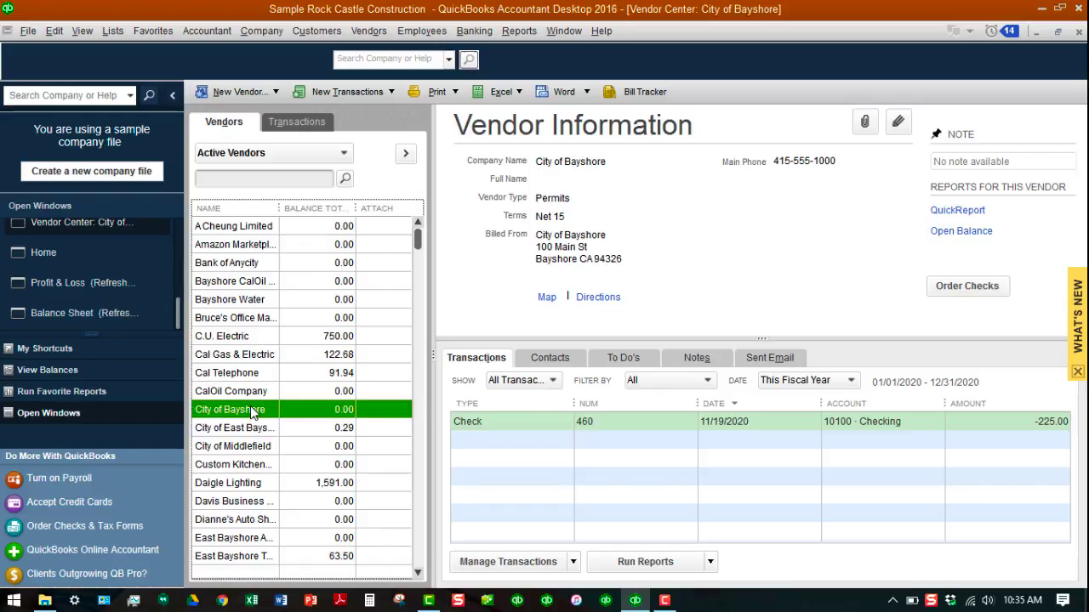
{"action": "double_click", "coordinate": [528, 420]}
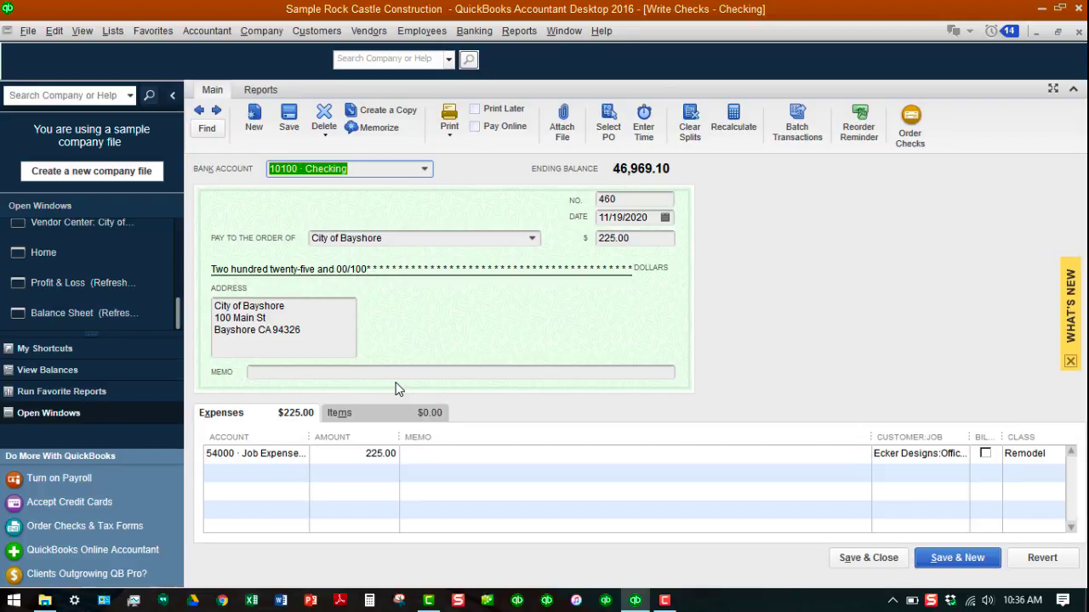
Start memorizing the check under the name "City of Bayshore License Renew" with an annual frequency.
{"action": "left_click", "coordinate": [389, 126]}
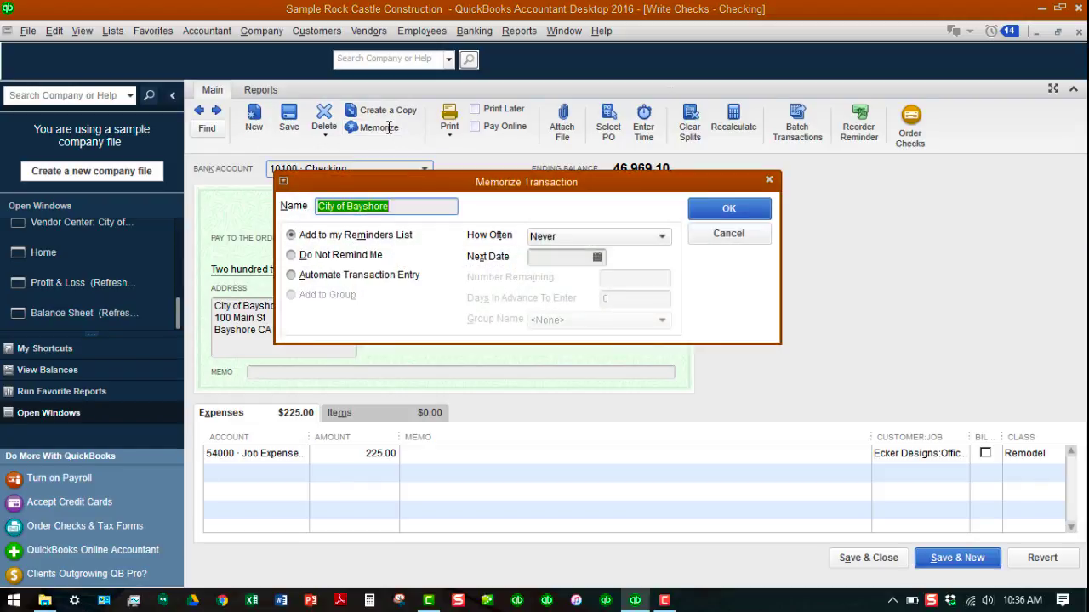
{"action": "left_click", "coordinate": [407, 205]}
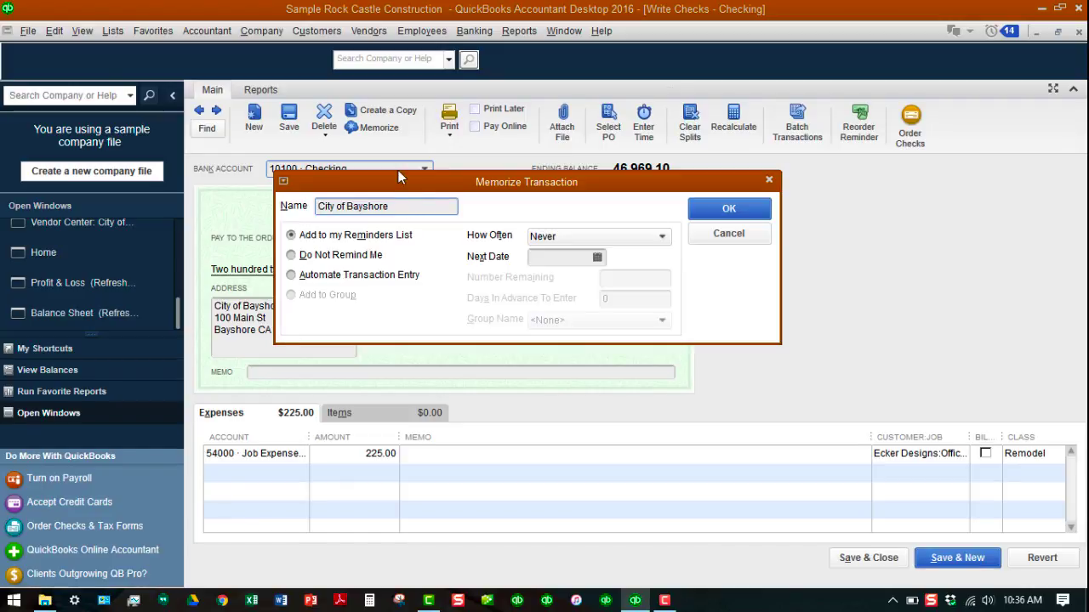
{"action": "type", "text": "License Renew"}
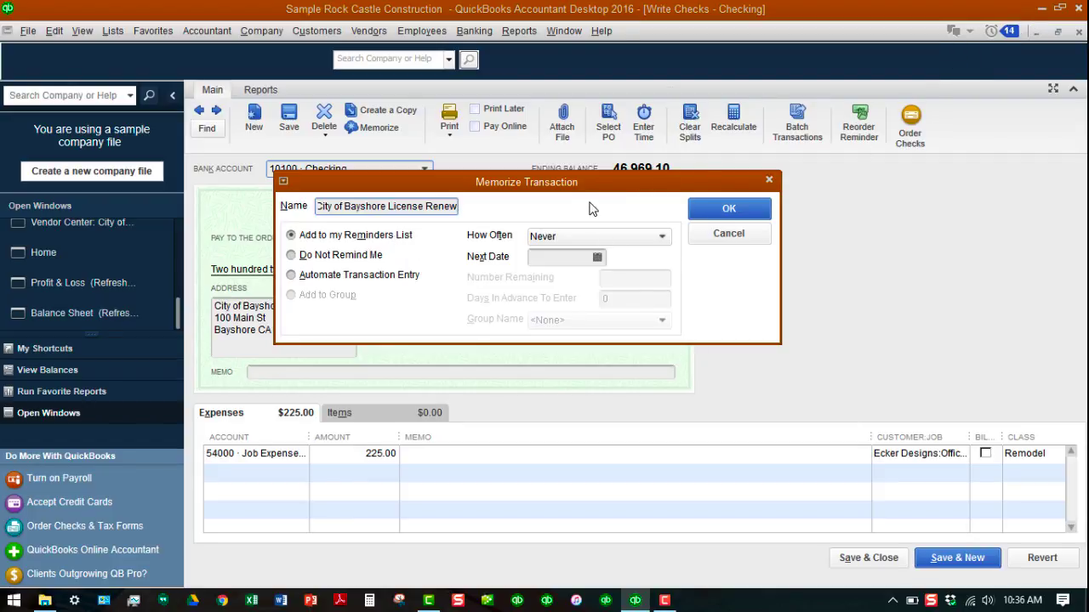
{"action": "left_click", "coordinate": [663, 241]}
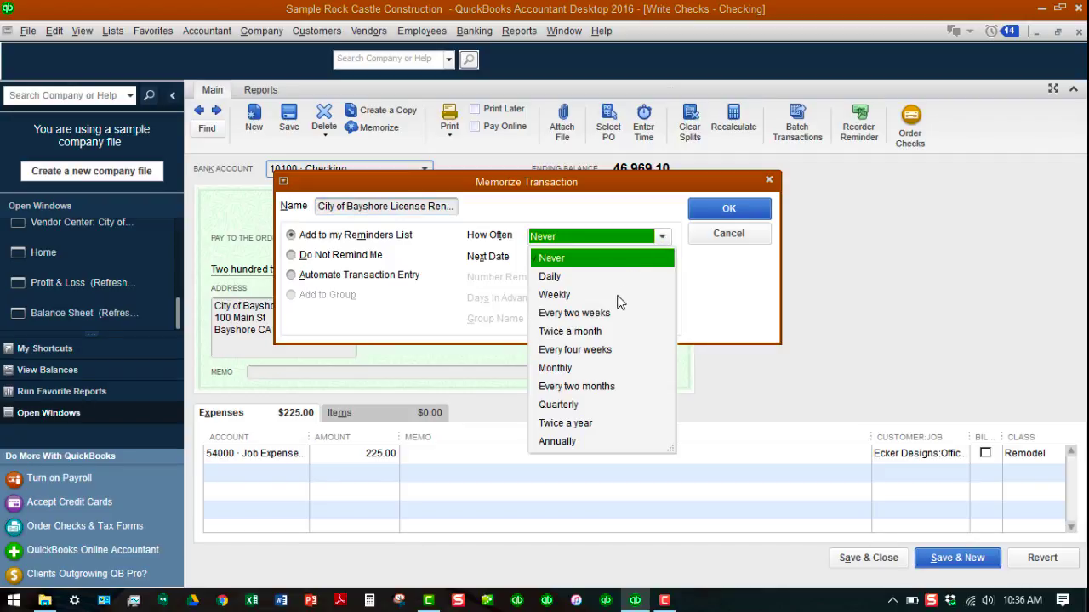
{"action": "left_click", "coordinate": [571, 442]}
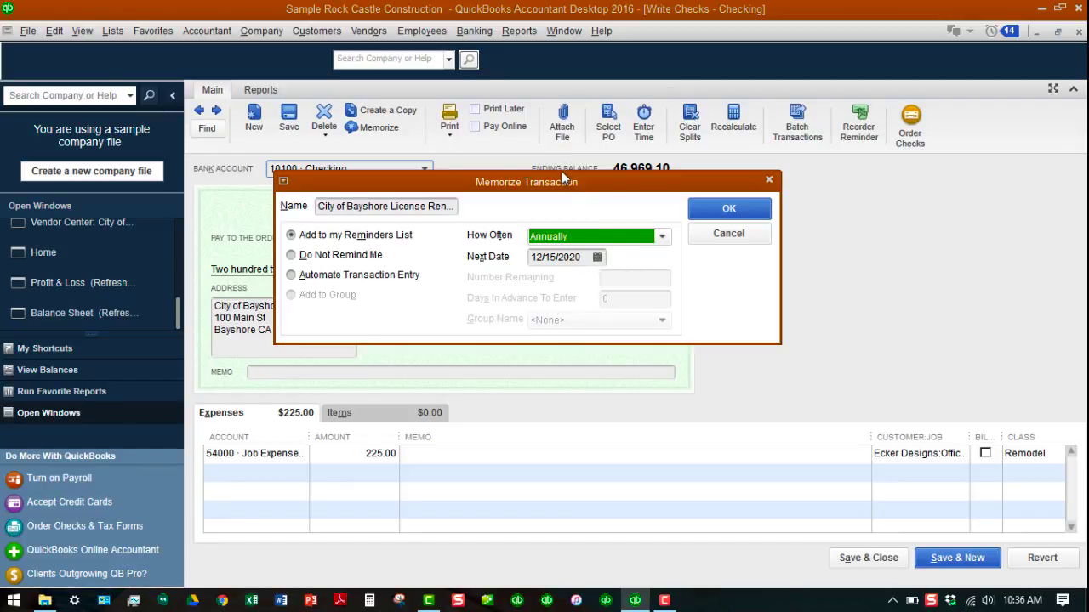
Set the next date of the memorized license renewal check to 11/19/2021.
{"action": "left_click_drag", "start_coordinate": [569, 186], "coordinate": [598, 253]}
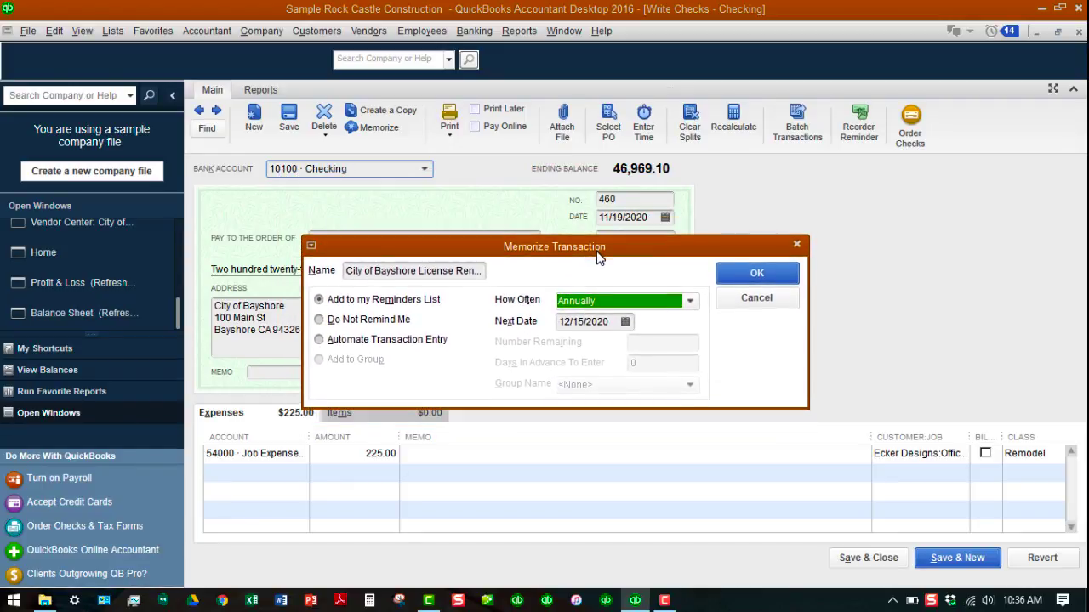
{"action": "left_click", "coordinate": [626, 321]}
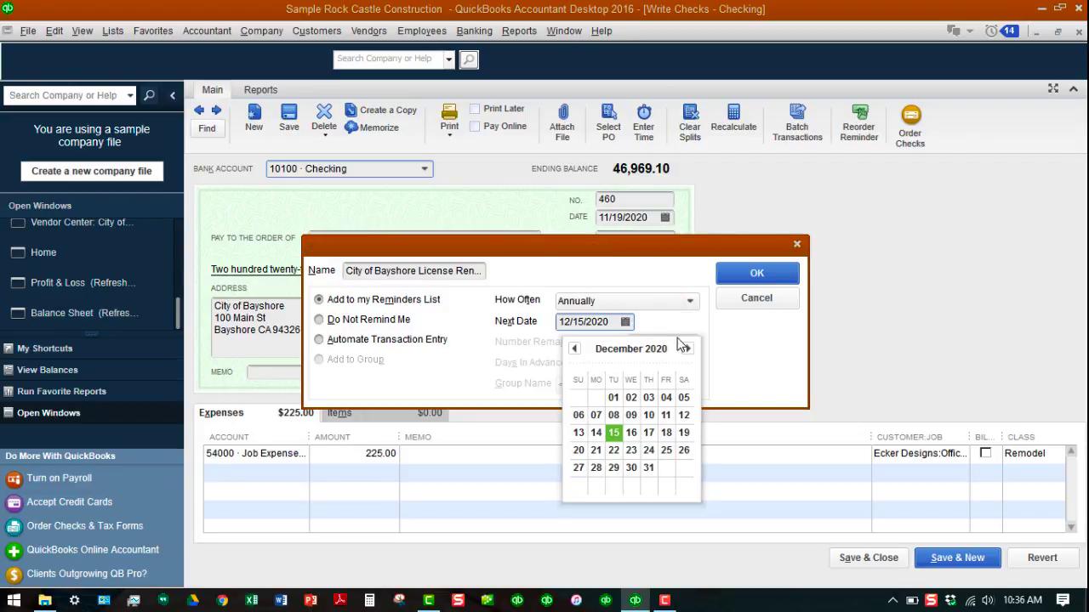
{"action": "left_click", "coordinate": [610, 321]}
{"action": "left_click_drag", "start_coordinate": [610, 321], "coordinate": [605, 322]}
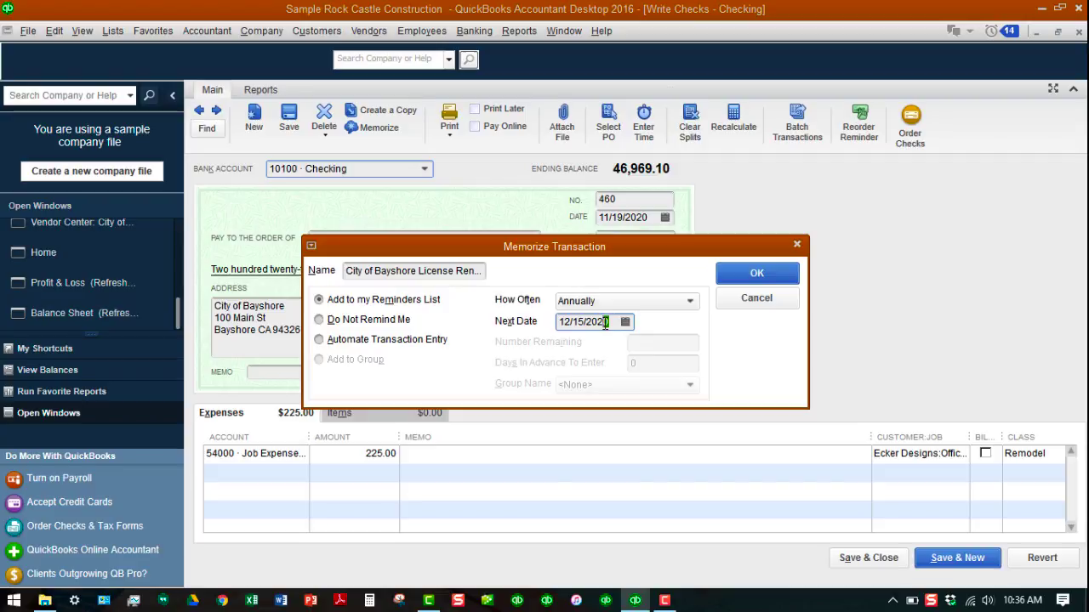
{"action": "type", "text": "1"}
{"action": "left_click", "coordinate": [625, 321]}
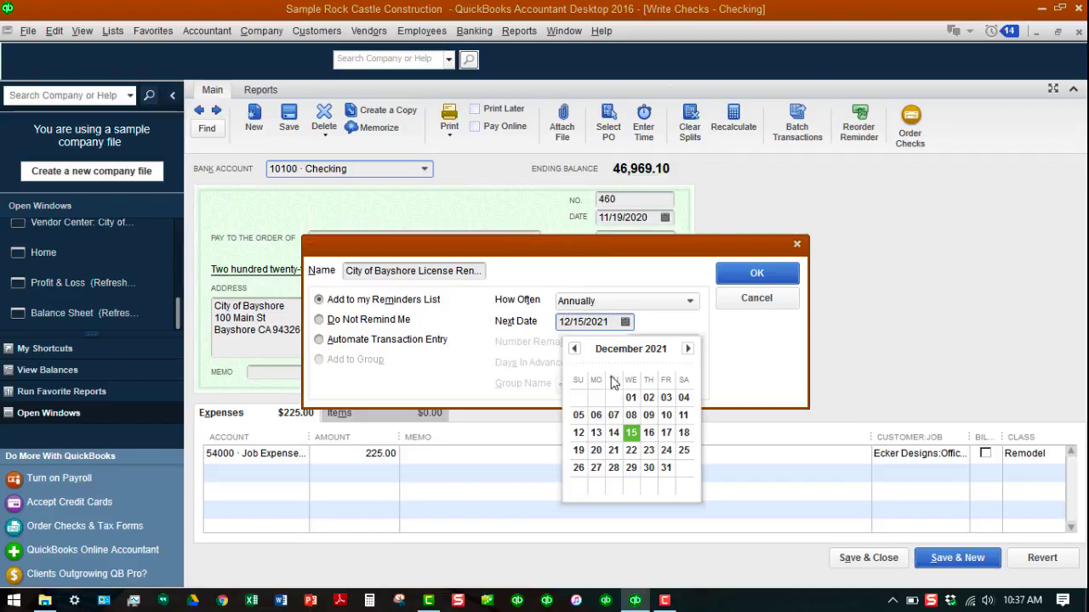
{"action": "left_click", "coordinate": [575, 351]}
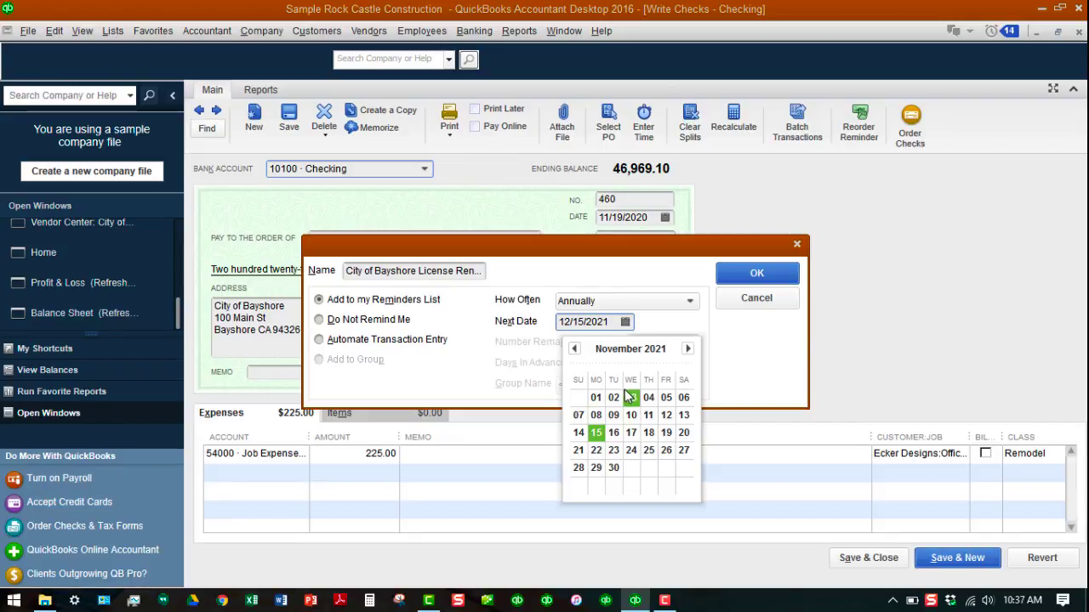
{"action": "left_click", "coordinate": [667, 434]}
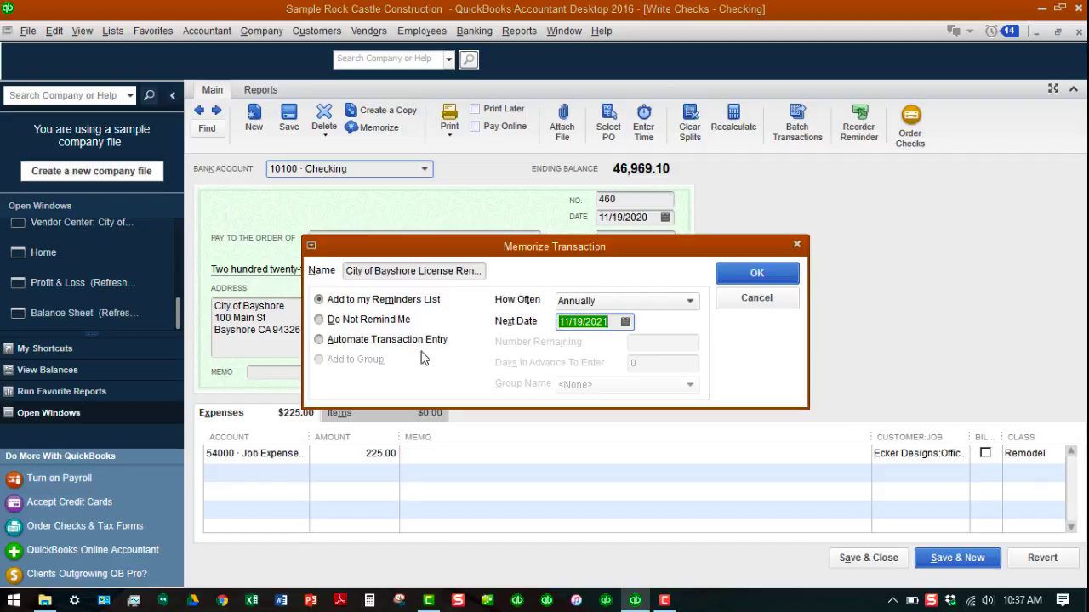
Automate the license renewal check's entry 5 days in advance and save the memorized transaction.
{"action": "left_click", "coordinate": [320, 340]}
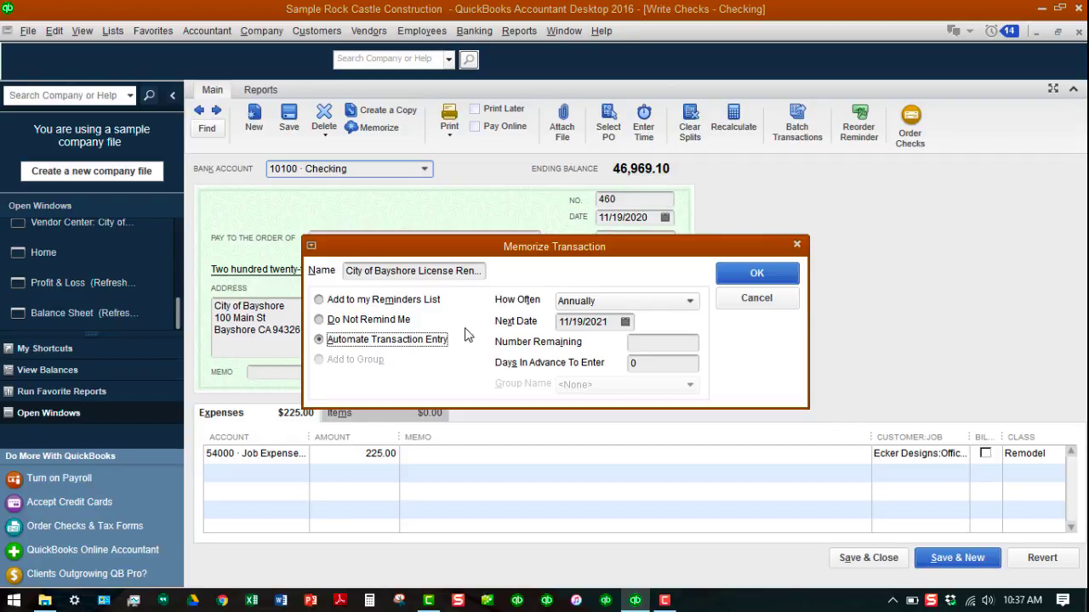
{"action": "left_click", "coordinate": [643, 341]}
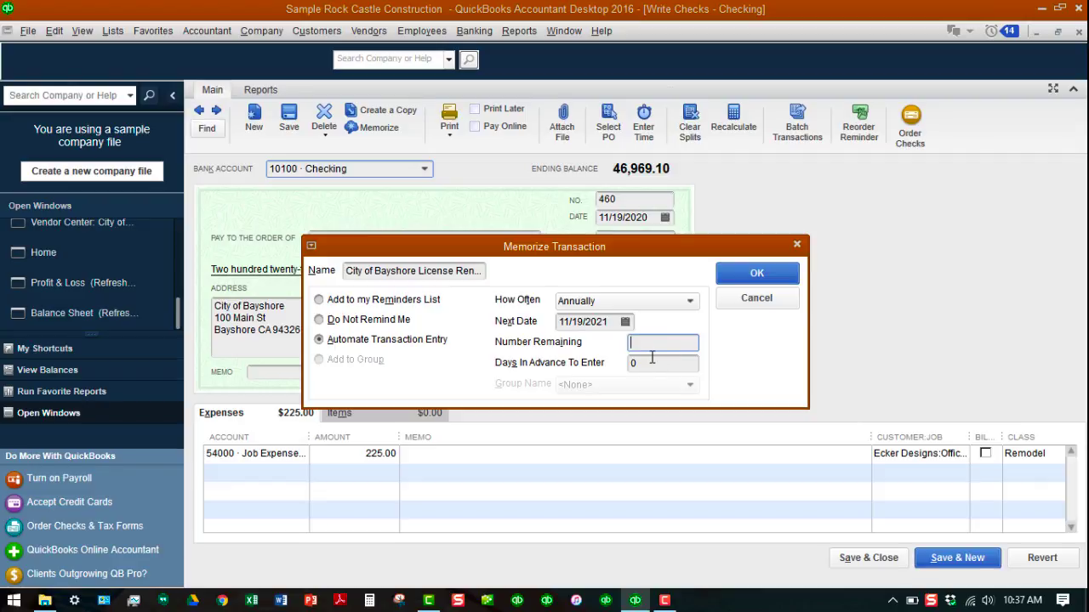
{"action": "key", "text": "Tab"}
{"action": "type", "text": "5"}
{"action": "left_click", "coordinate": [756, 272]}
{"action": "left_click", "coordinate": [757, 272]}
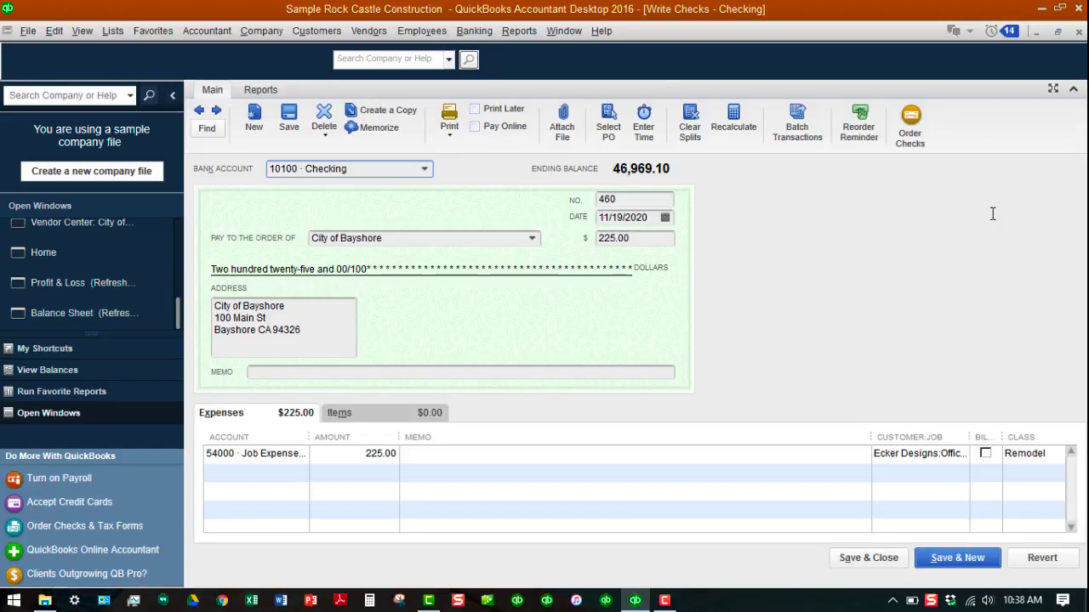
Close the check and show the Memorized Transaction List sorted by transaction type.
{"action": "left_click", "coordinate": [1078, 32]}
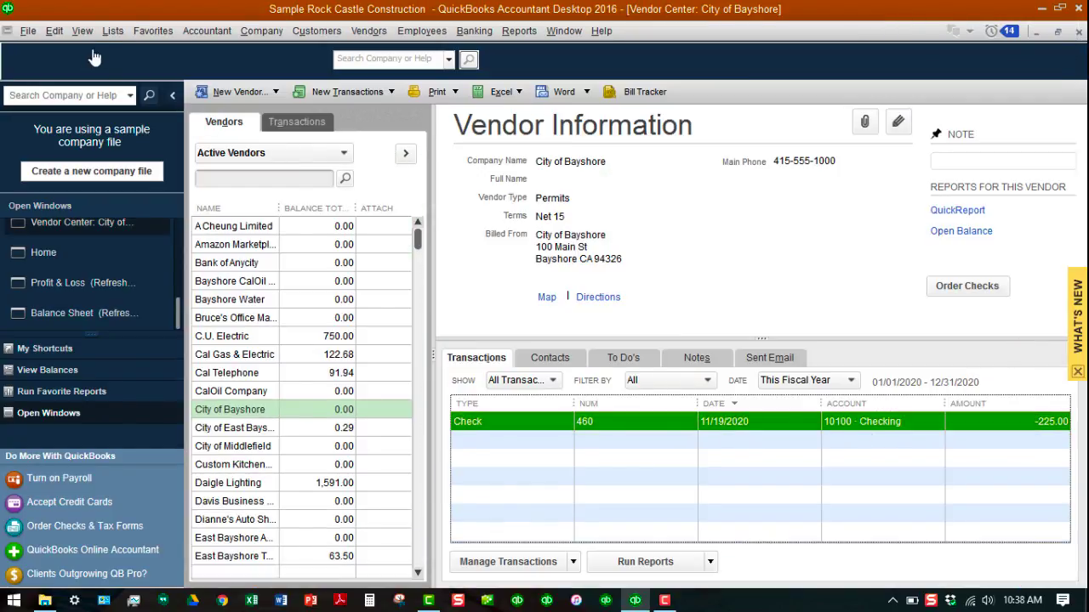
{"action": "left_click", "coordinate": [113, 32]}
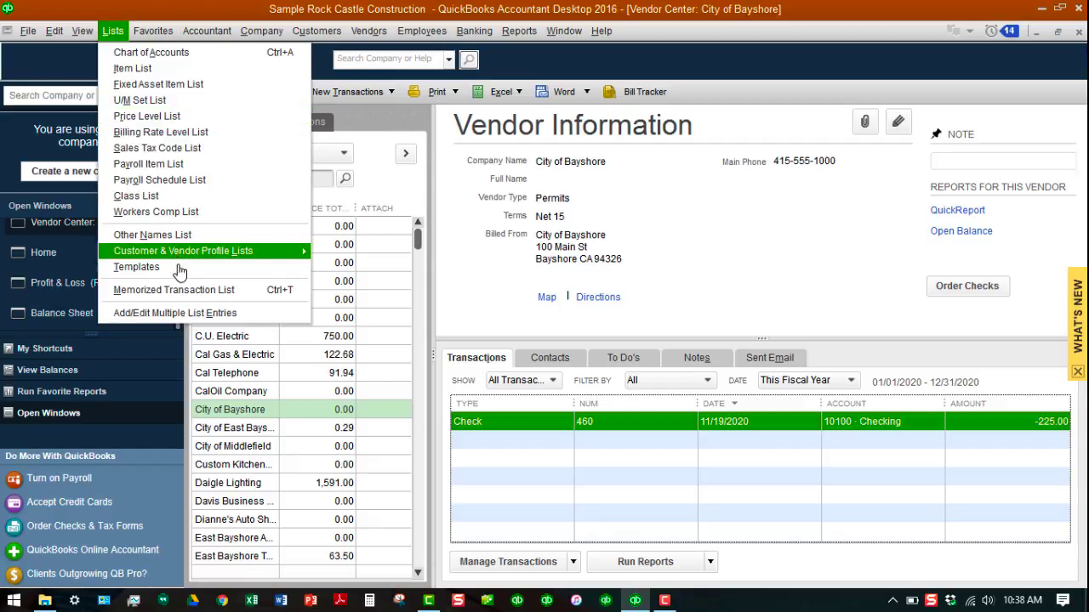
{"action": "left_click", "coordinate": [184, 294]}
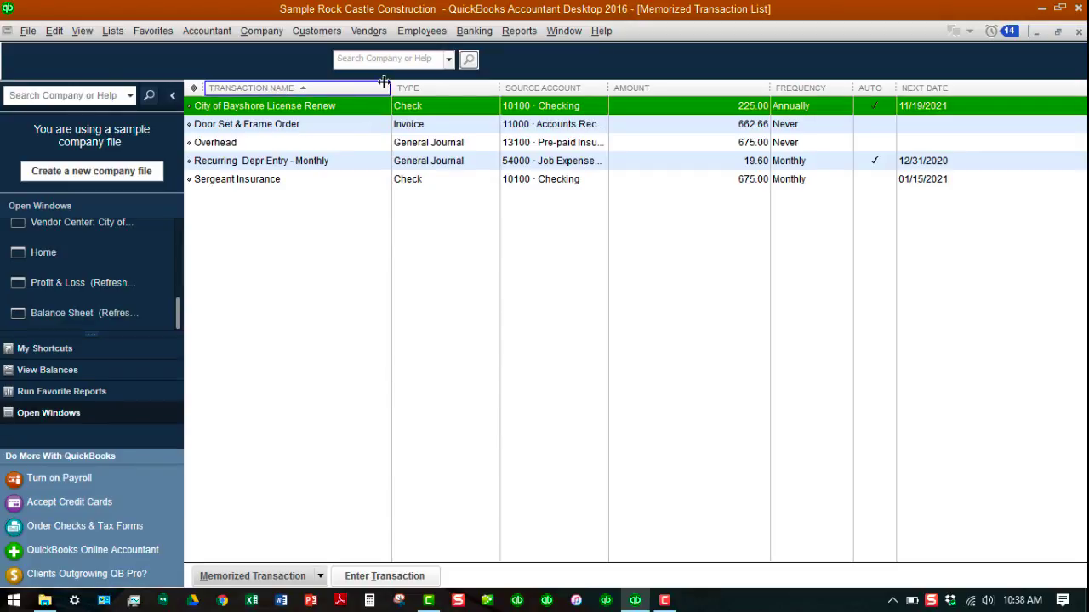
{"action": "left_click", "coordinate": [430, 88]}
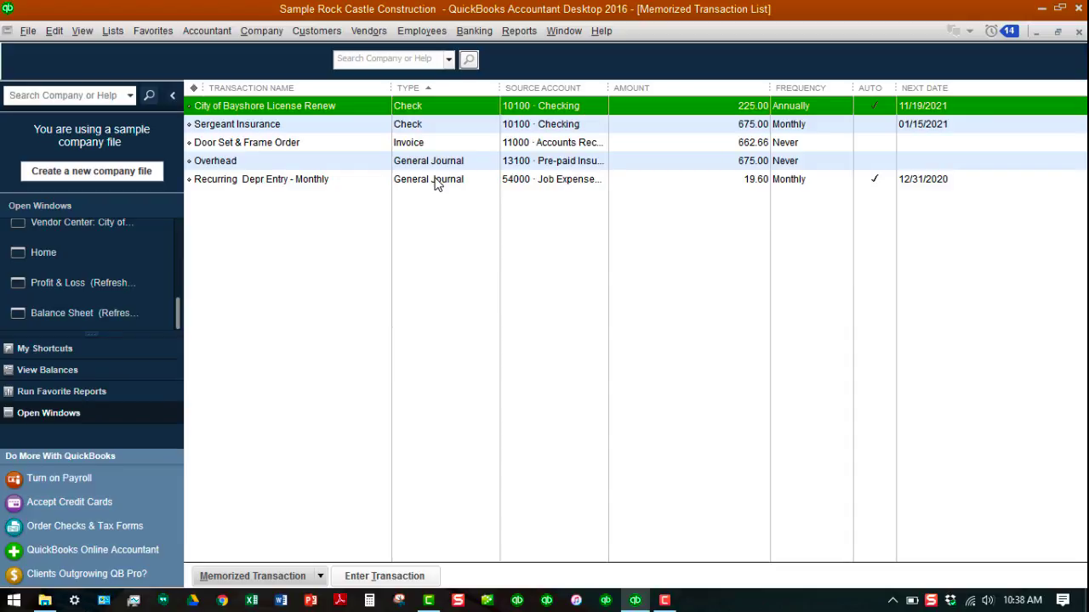
Edit the number remaining for the memorized "Recurring Depr Entry - Monthly" journal entry.
{"action": "right_click", "coordinate": [345, 184]}
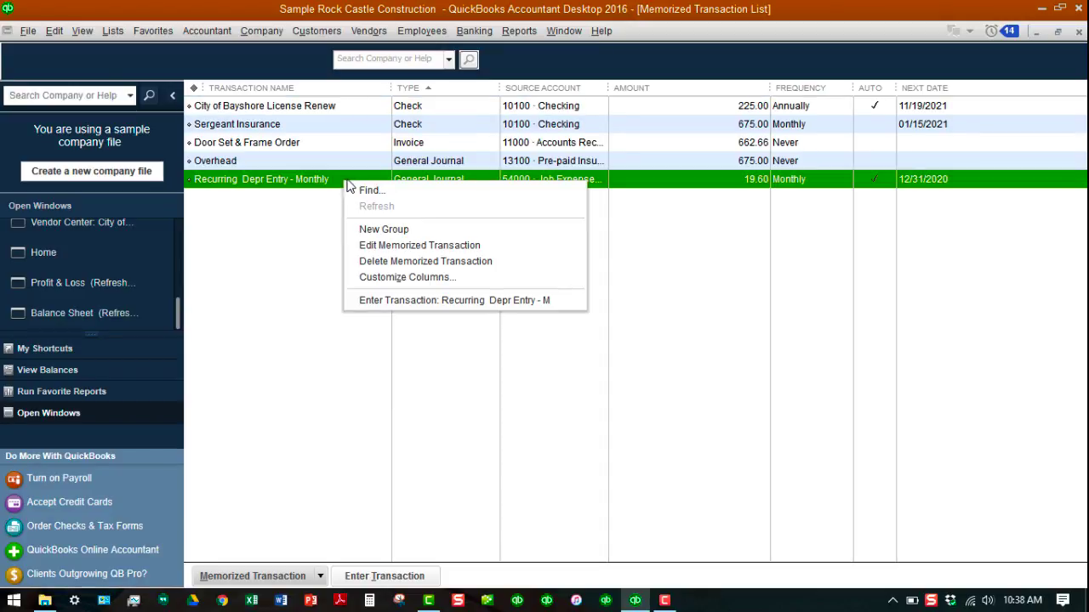
{"action": "left_click", "coordinate": [374, 246]}
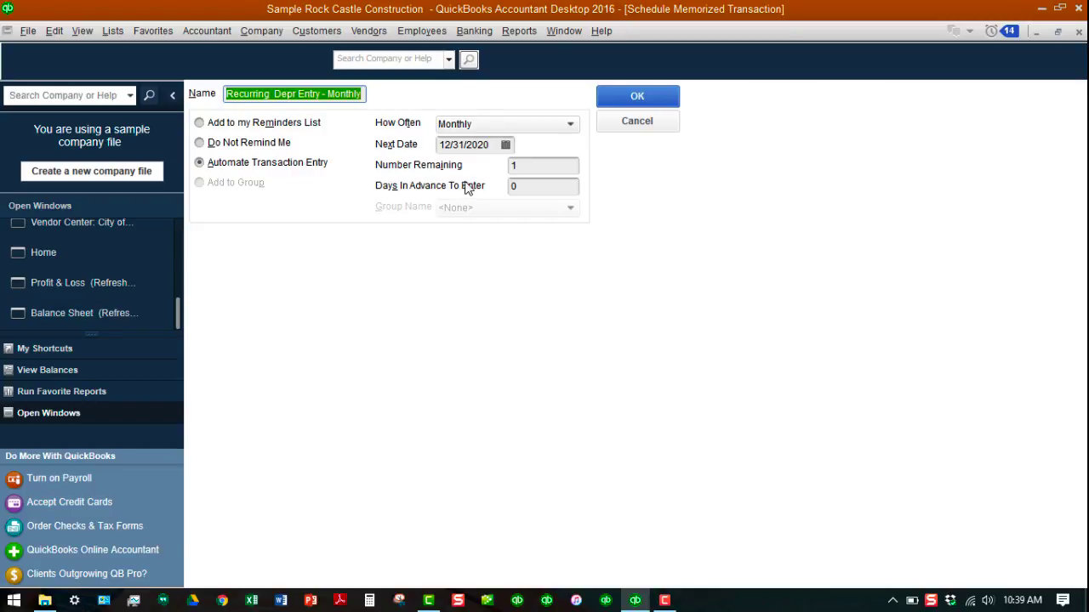
{"action": "left_click", "coordinate": [539, 165]}
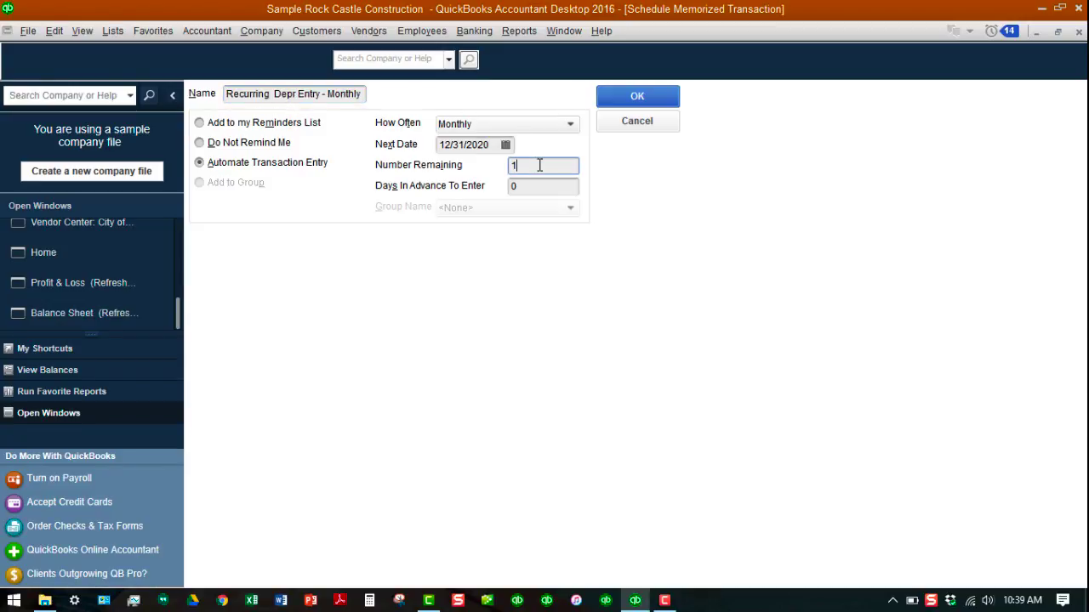
{"action": "type", "text": "3"}
{"action": "key", "text": "Return"}
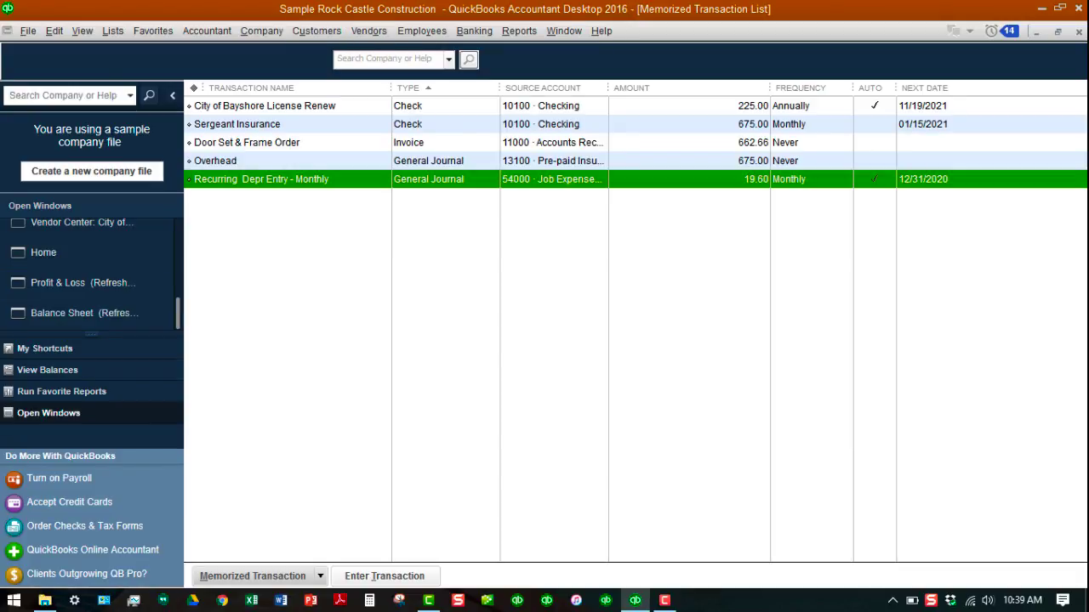
Find the vendor Hopkins Construction Rentals in the Vendor Center and open its 12/01/2020 bill.
{"action": "left_click", "coordinate": [368, 31]}
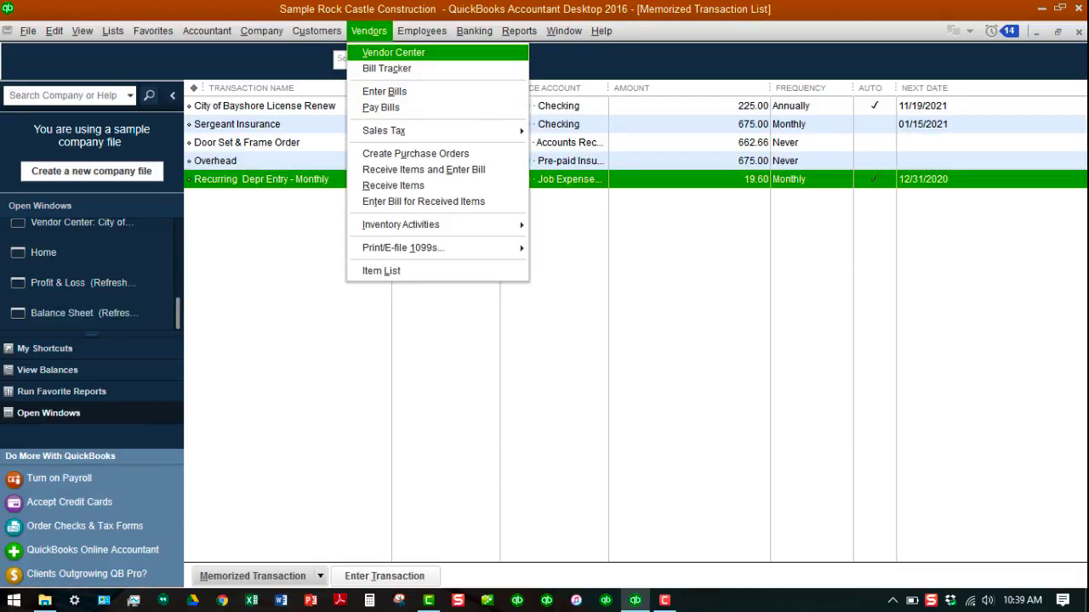
{"action": "left_click", "coordinate": [387, 49]}
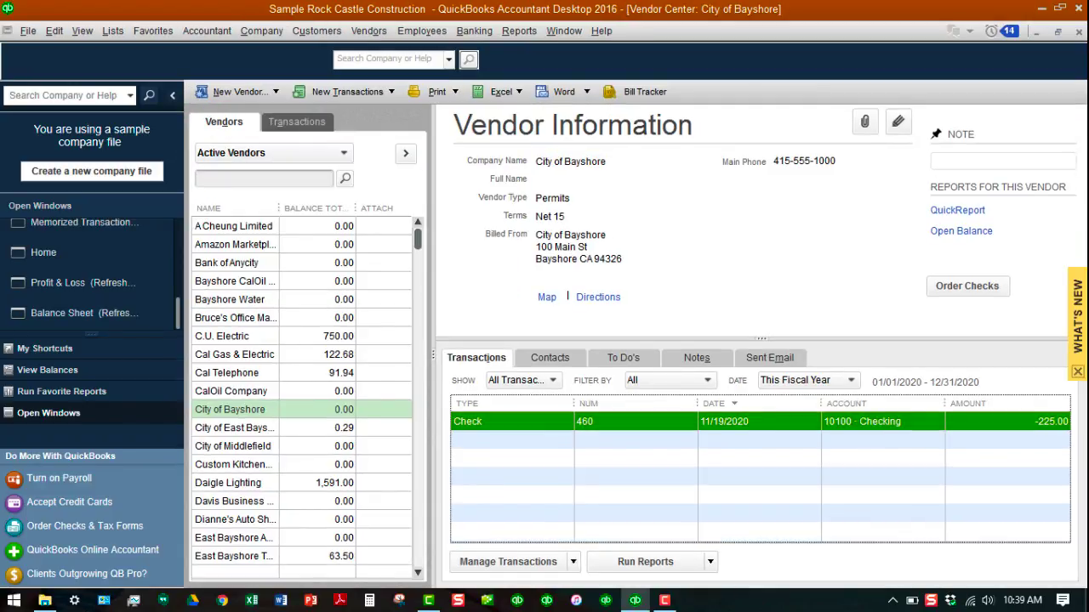
{"action": "key", "text": "c"}
{"action": "key", "text": "h"}
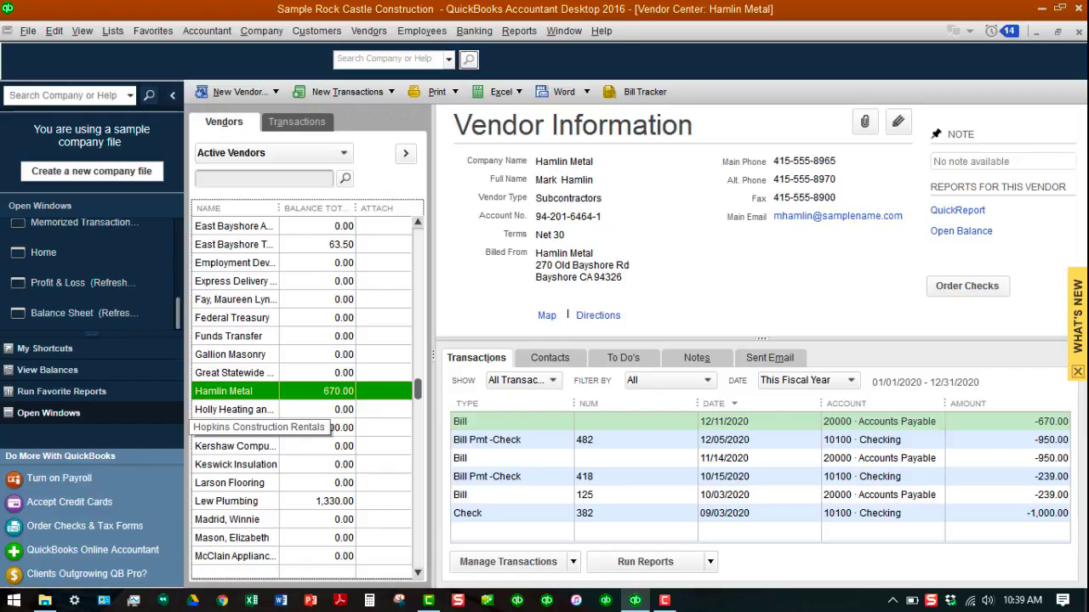
{"action": "left_click", "coordinate": [234, 427]}
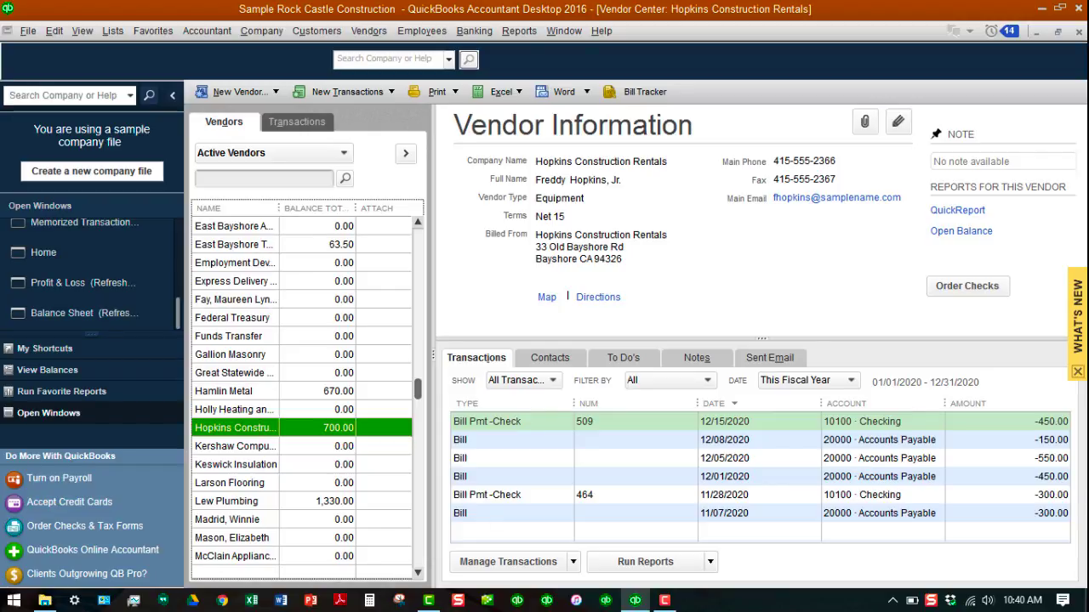
{"action": "double_click", "coordinate": [1020, 477]}
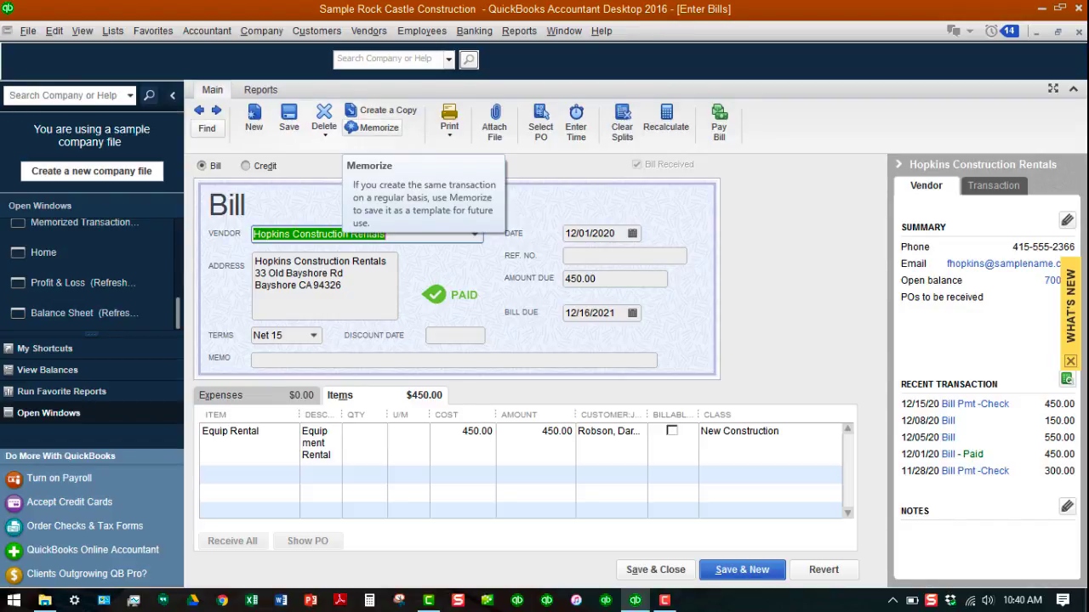
Start memorizing the bill under the name "Hopkins Constr Equip Rentals".
{"action": "left_click", "coordinate": [53, 30]}
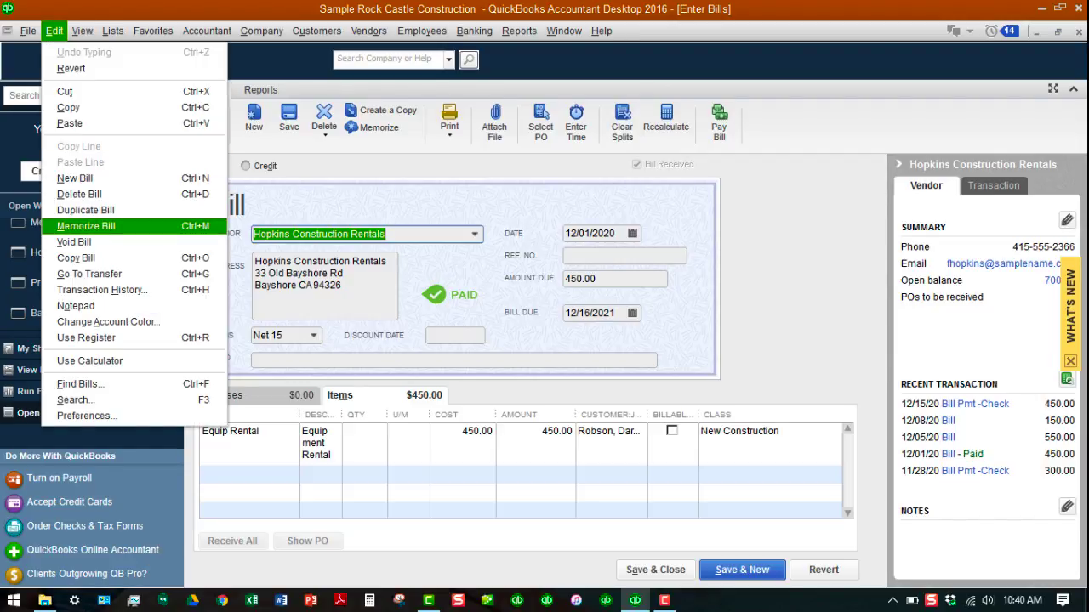
{"action": "key", "text": "Return"}
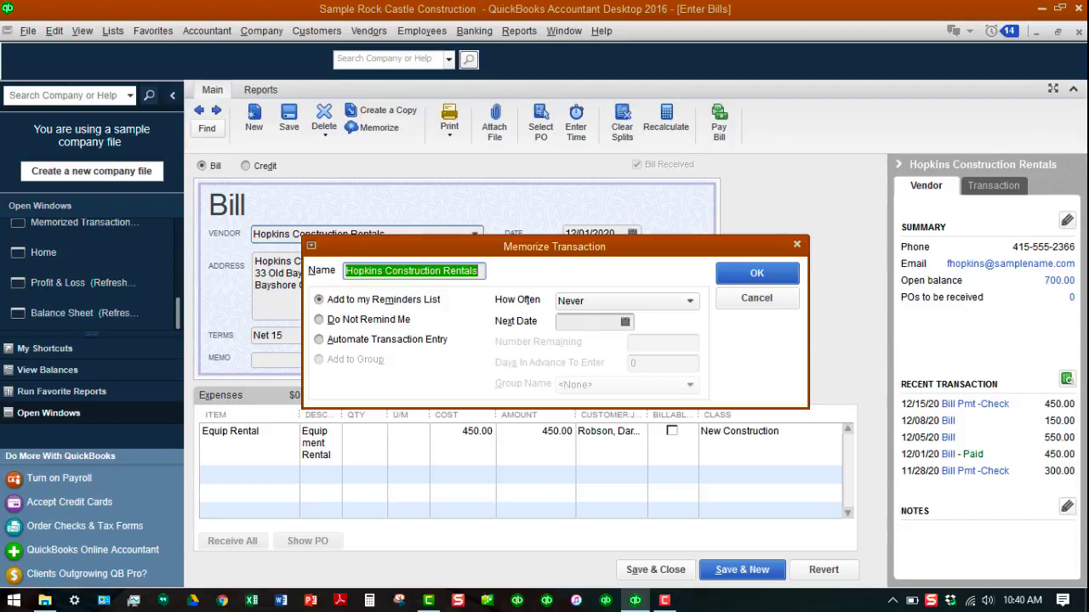
{"action": "left_click", "coordinate": [441, 270]}
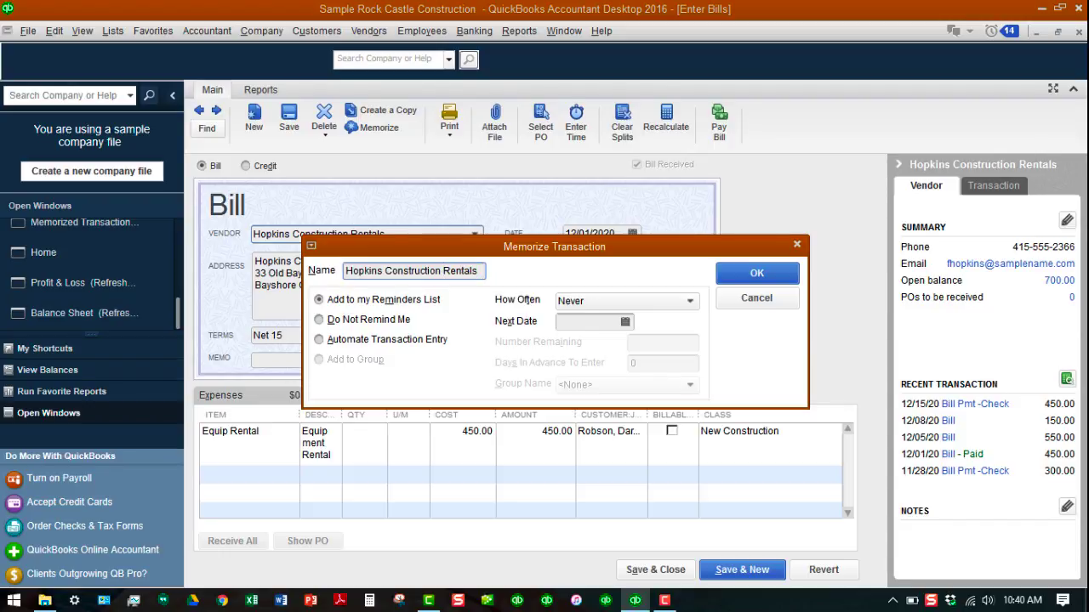
{"action": "type", "text": "Equ"}
{"action": "left_click_drag", "start_coordinate": [413, 270], "coordinate": [442, 270]}
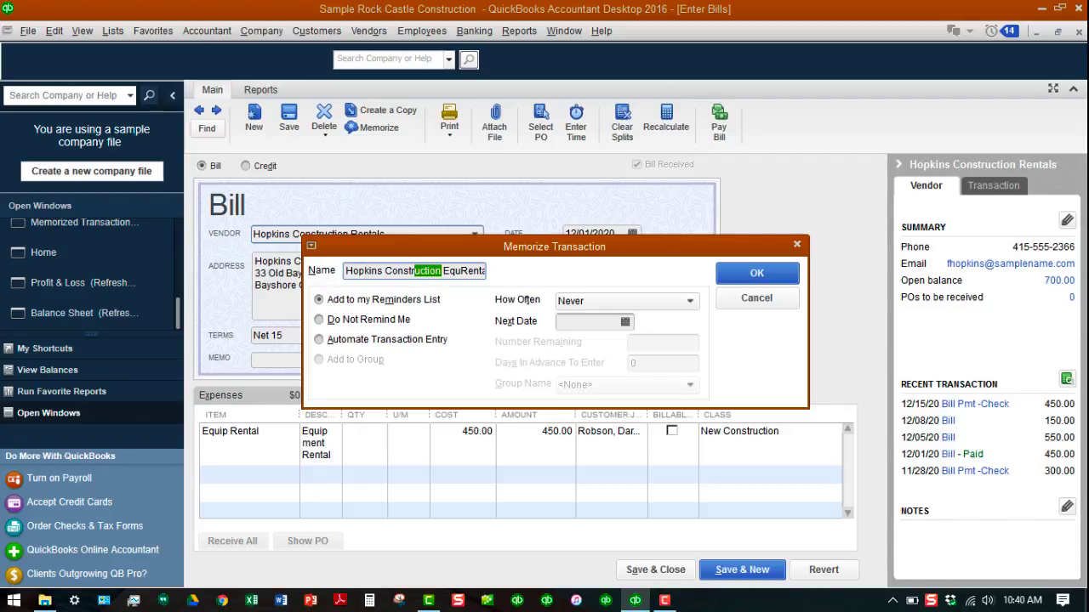
{"action": "key", "text": "BackSpace"}
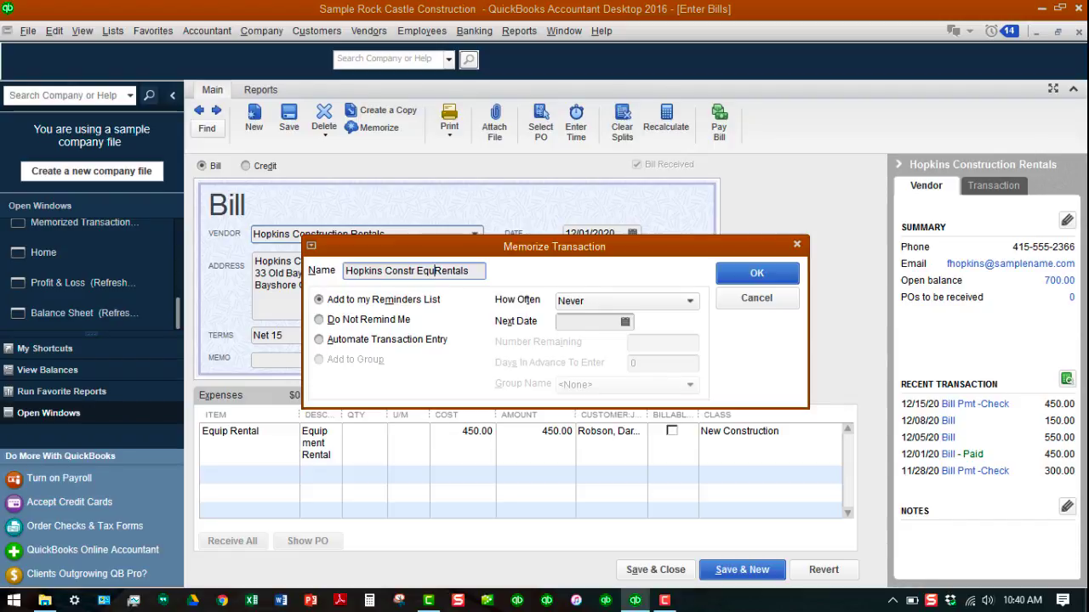
{"action": "type", "text": "ip"}
Set the memorized Hopkins bill to automate transaction entry monthly, with the next date 01/01/2021.
{"action": "left_click", "coordinate": [320, 340]}
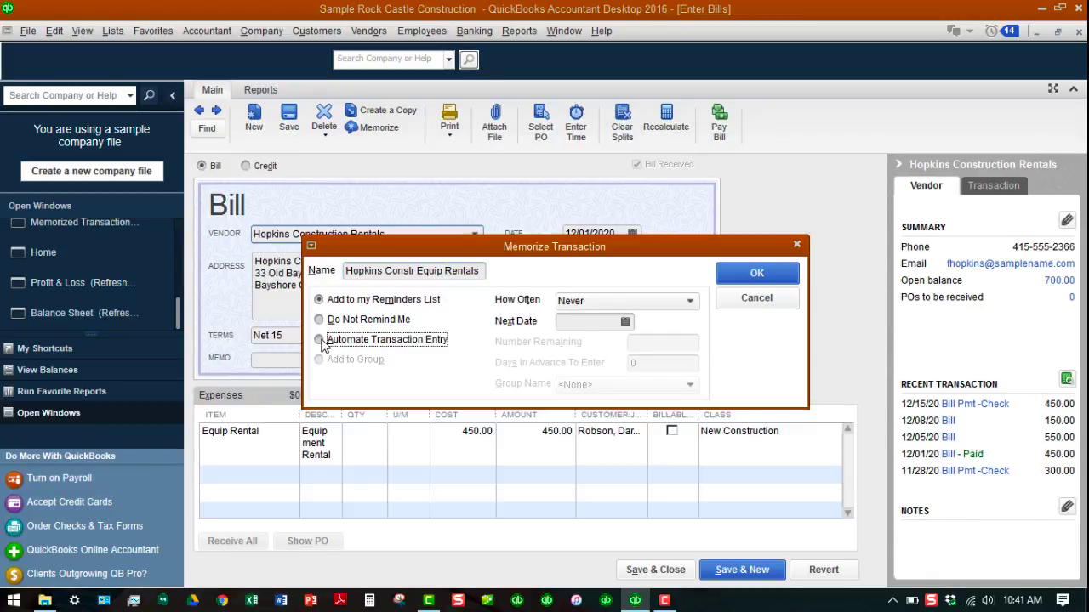
{"action": "left_click", "coordinate": [689, 301]}
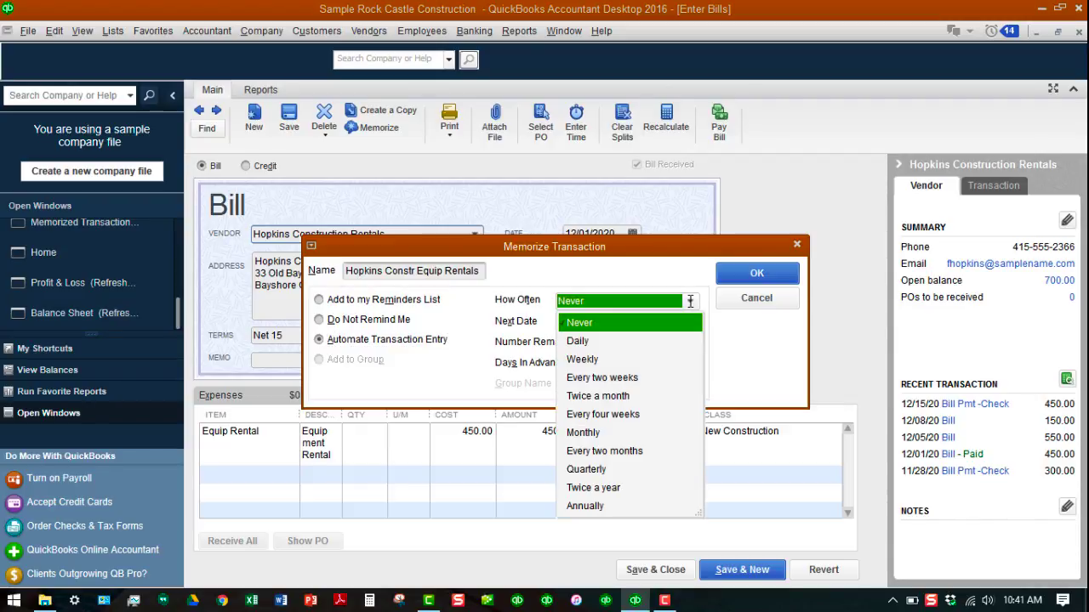
{"action": "left_click", "coordinate": [599, 433]}
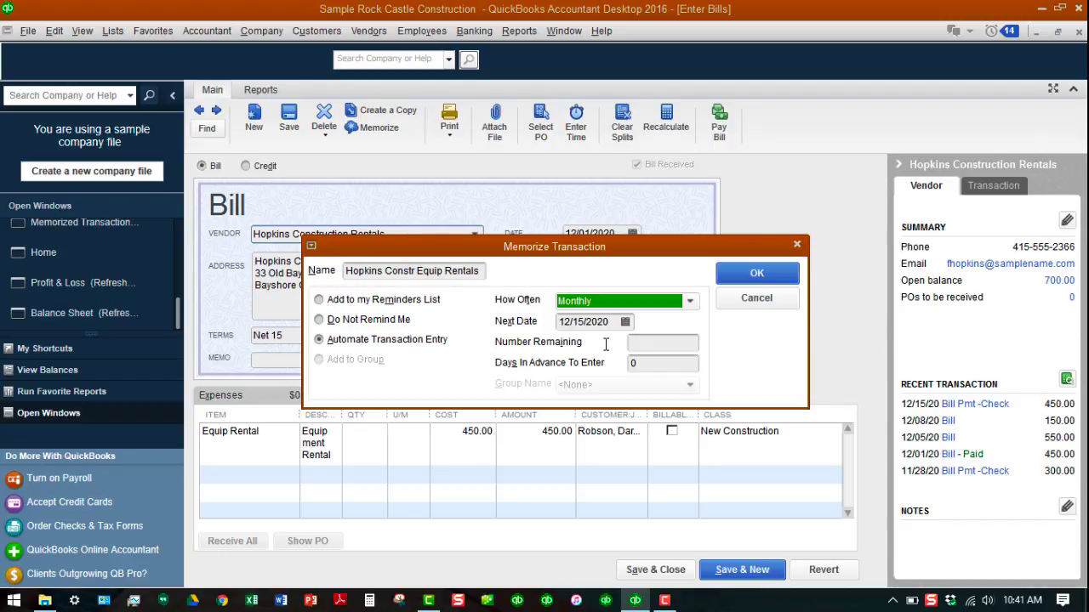
{"action": "left_click_drag", "start_coordinate": [633, 253], "coordinate": [634, 271]}
{"action": "left_click", "coordinate": [627, 339]}
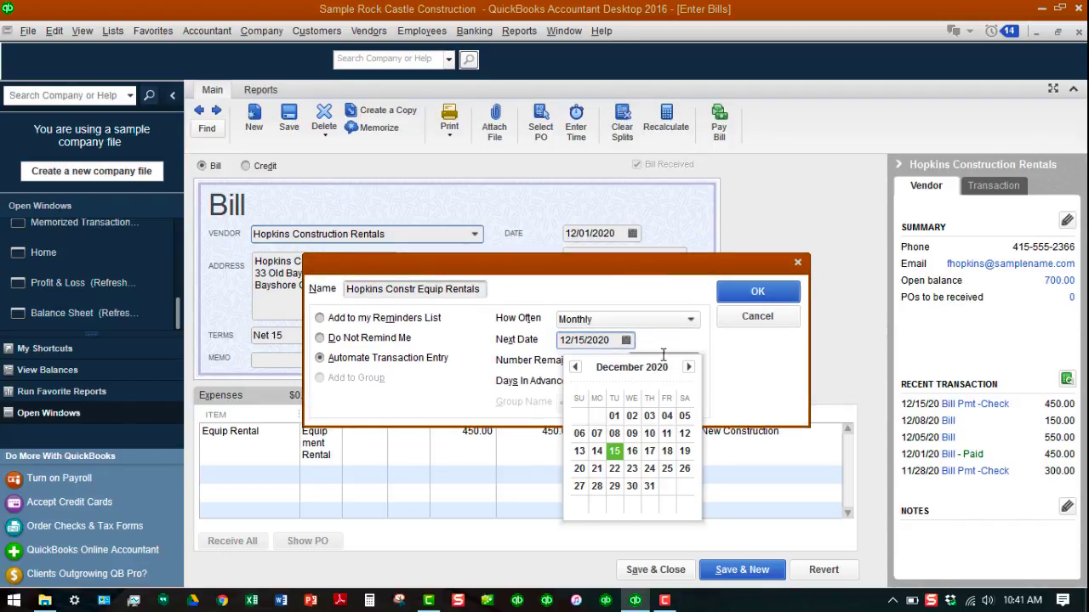
{"action": "left_click", "coordinate": [689, 367]}
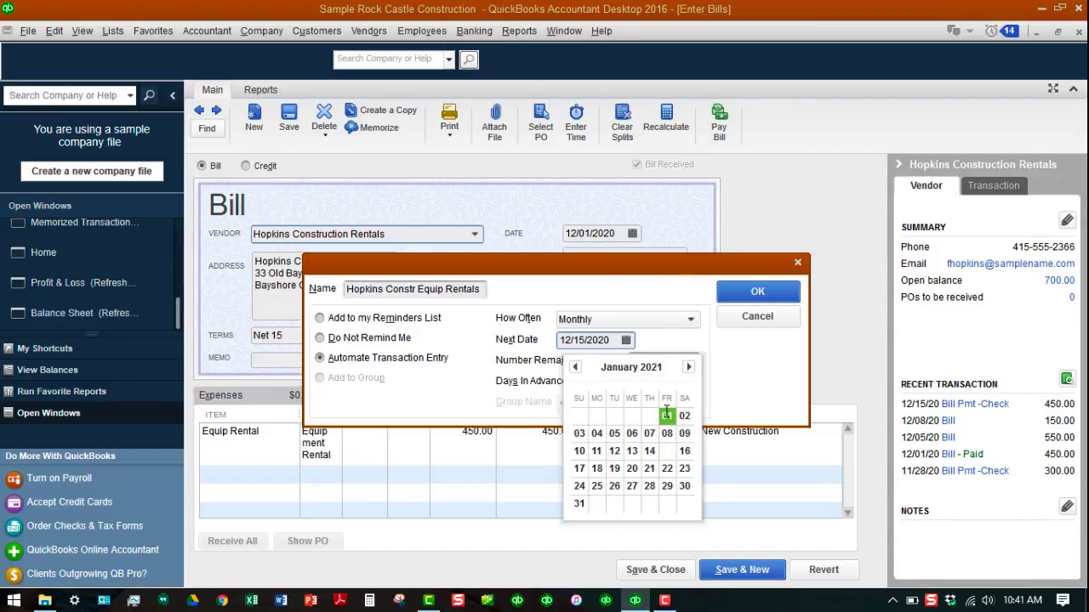
{"action": "left_click", "coordinate": [667, 410]}
Set 5 days in advance to enter and 12 remaining for the memorized bill, save the schedule and close the bill.
{"action": "left_click", "coordinate": [640, 381]}
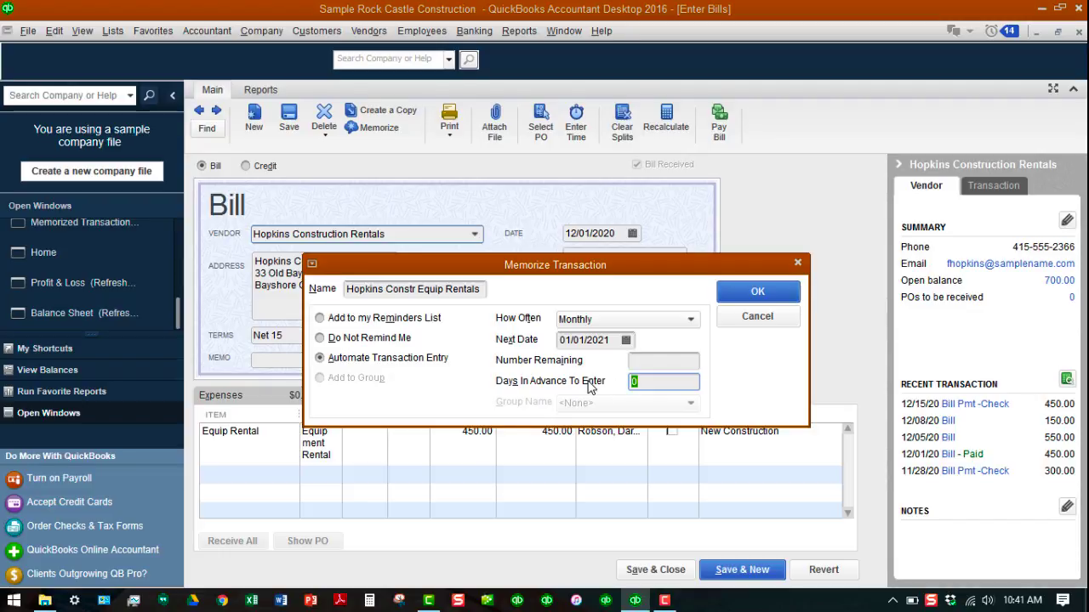
{"action": "type", "text": "5"}
{"action": "key", "text": "shift+Tab"}
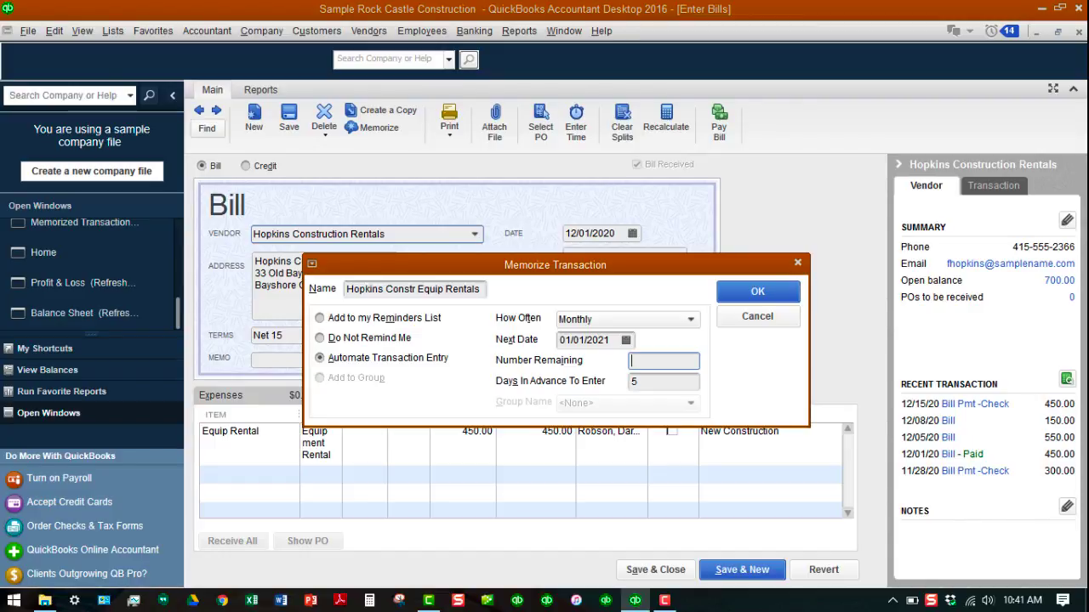
{"action": "type", "text": "12"}
{"action": "key", "text": "Return"}
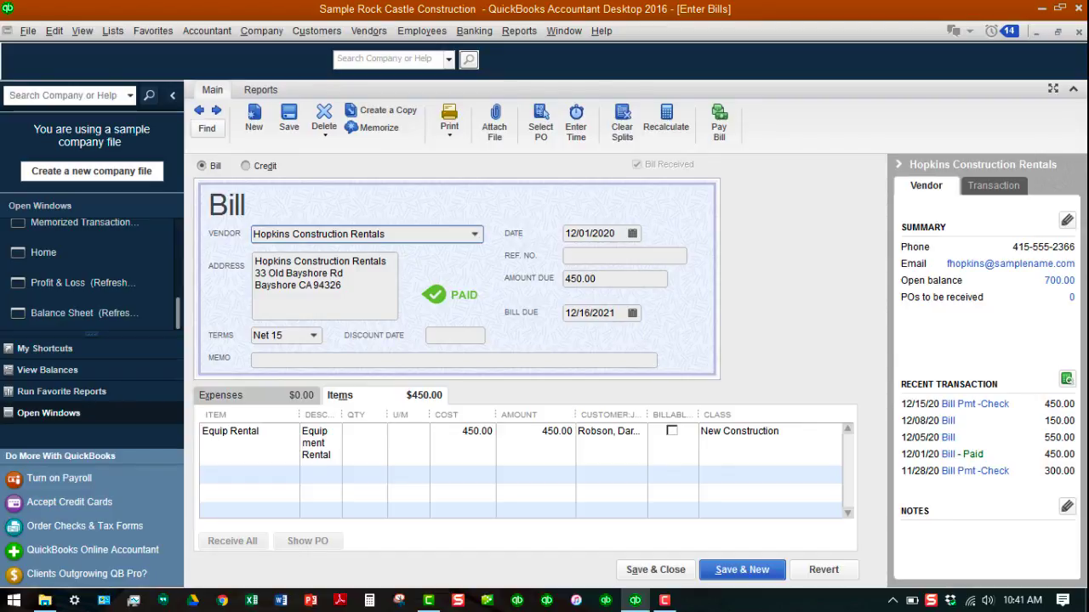
{"action": "key", "text": "Escape"}
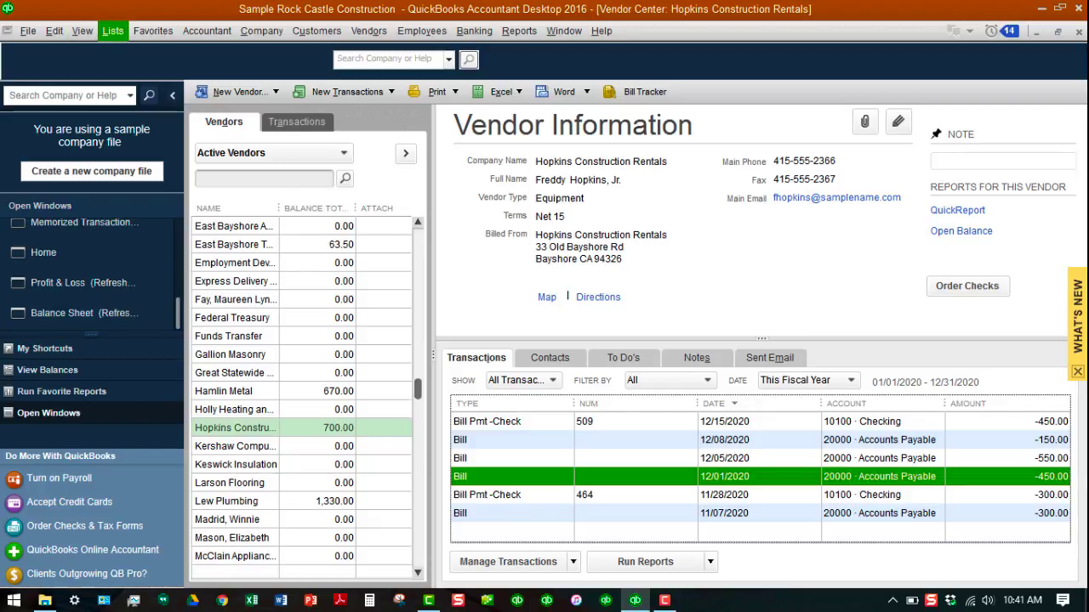
Review the Memorized Transaction List, toggling its sort order by transaction type, and close the list.
{"action": "left_click", "coordinate": [113, 31]}
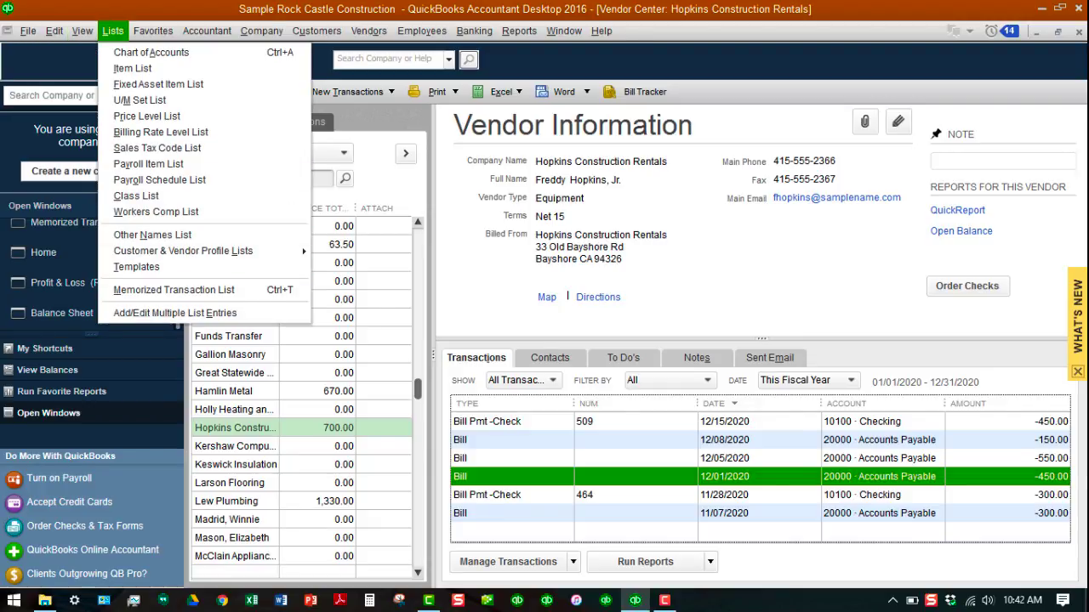
{"action": "left_click", "coordinate": [173, 290]}
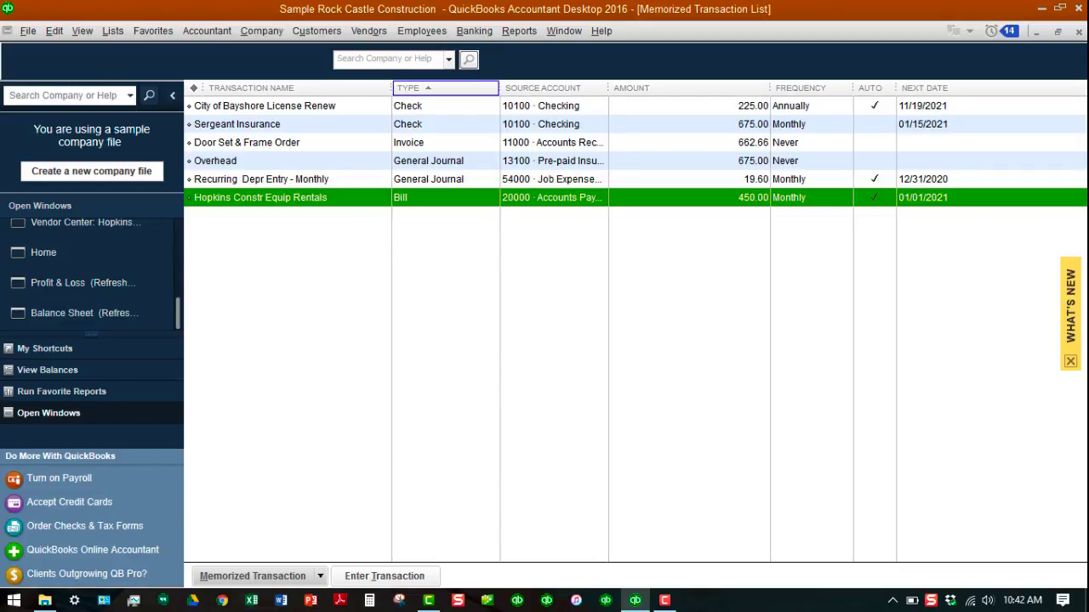
{"action": "left_click", "coordinate": [408, 88]}
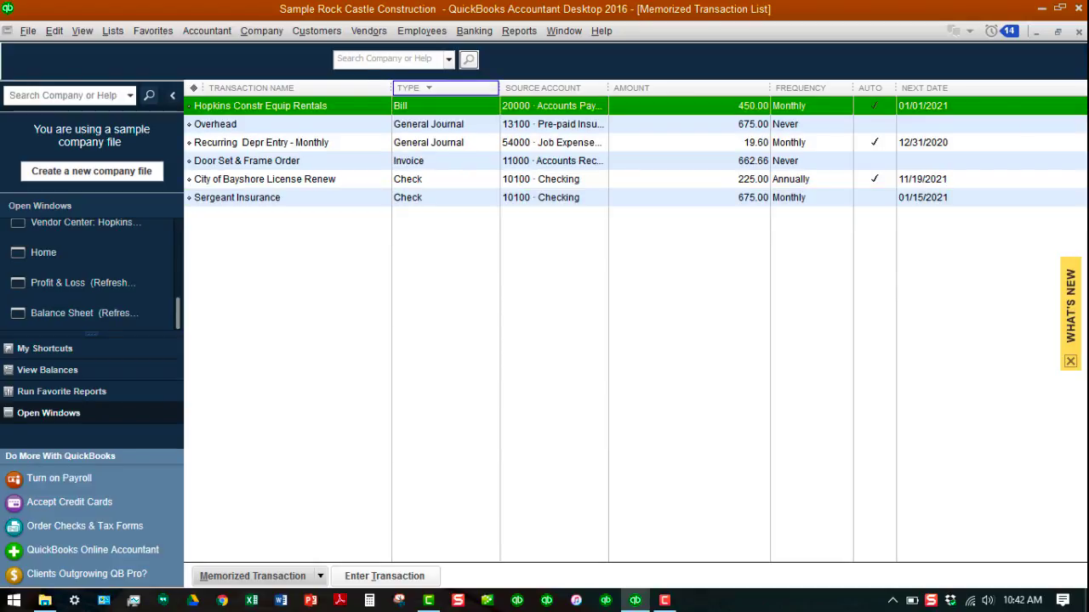
{"action": "left_click", "coordinate": [409, 87]}
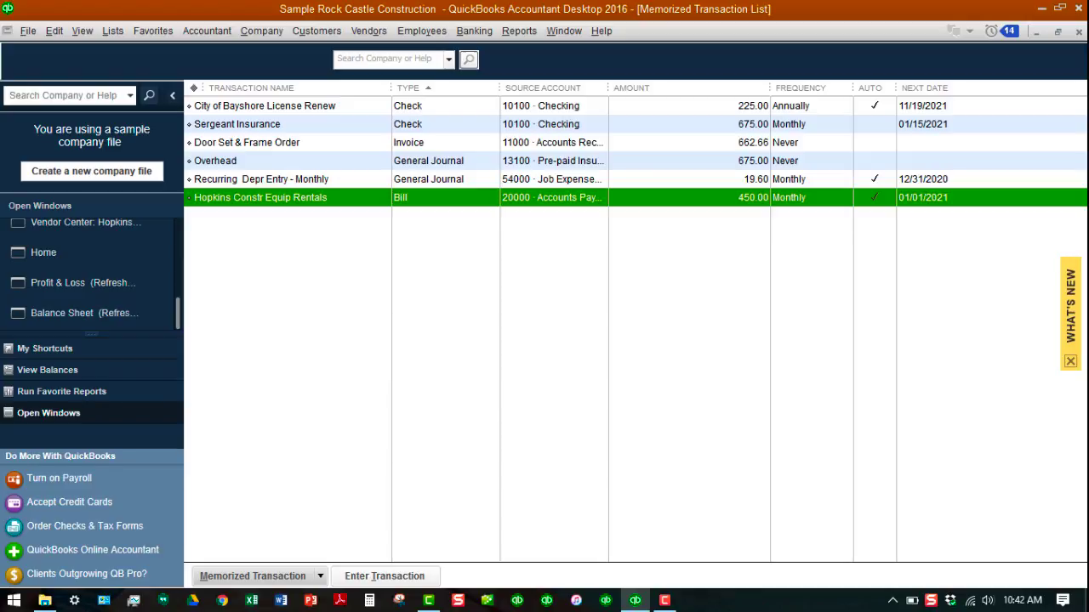
{"action": "left_click", "coordinate": [408, 87]}
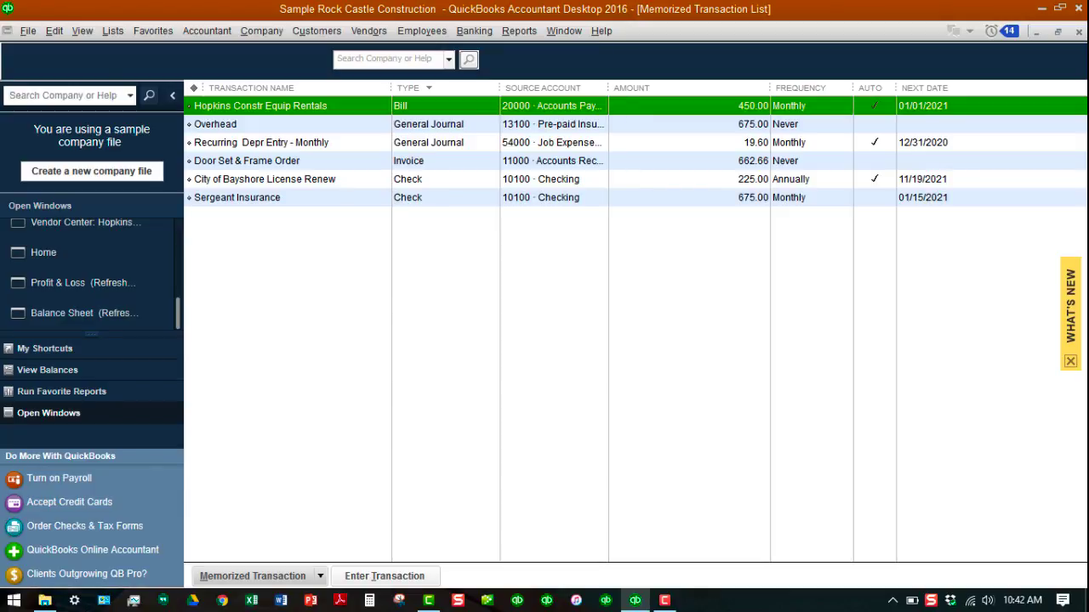
{"action": "key", "text": "Escape"}
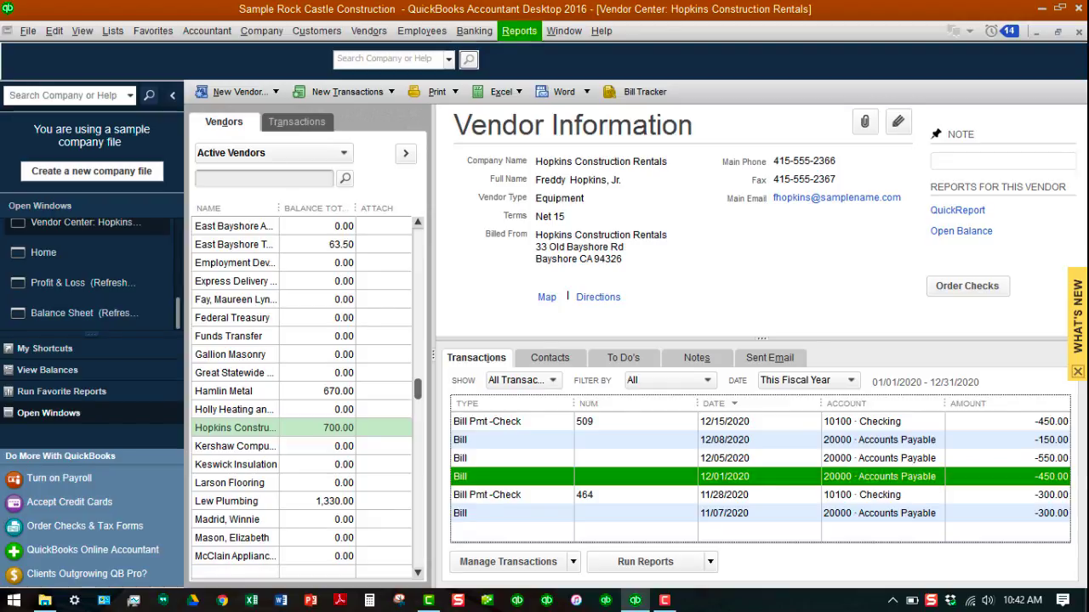
Start a funds transfer from 10100 Checking to 10300 Savings.
{"action": "left_click", "coordinate": [474, 31]}
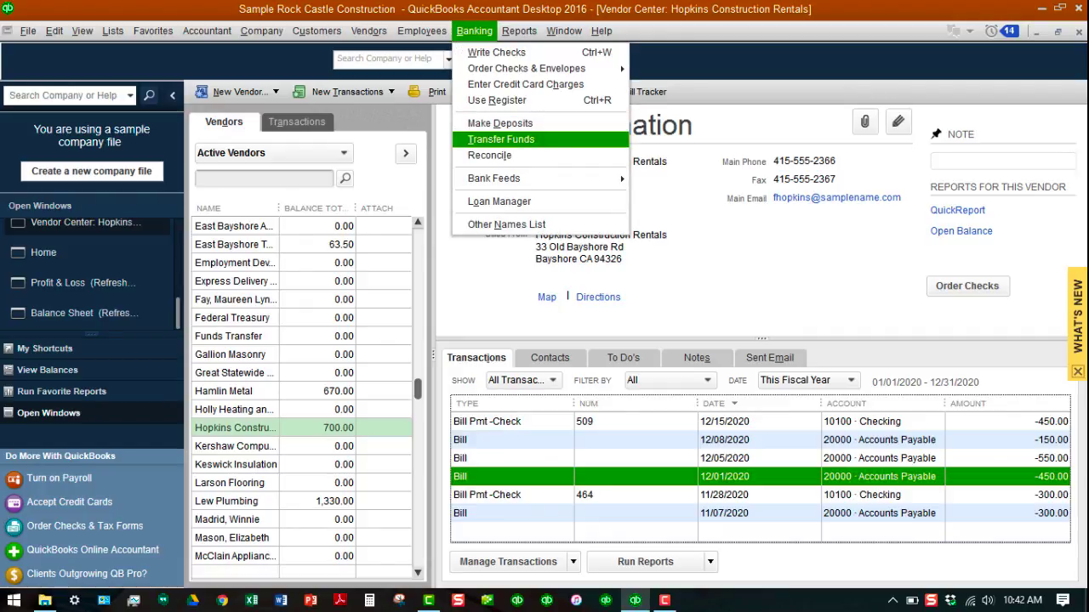
{"action": "left_click", "coordinate": [501, 139]}
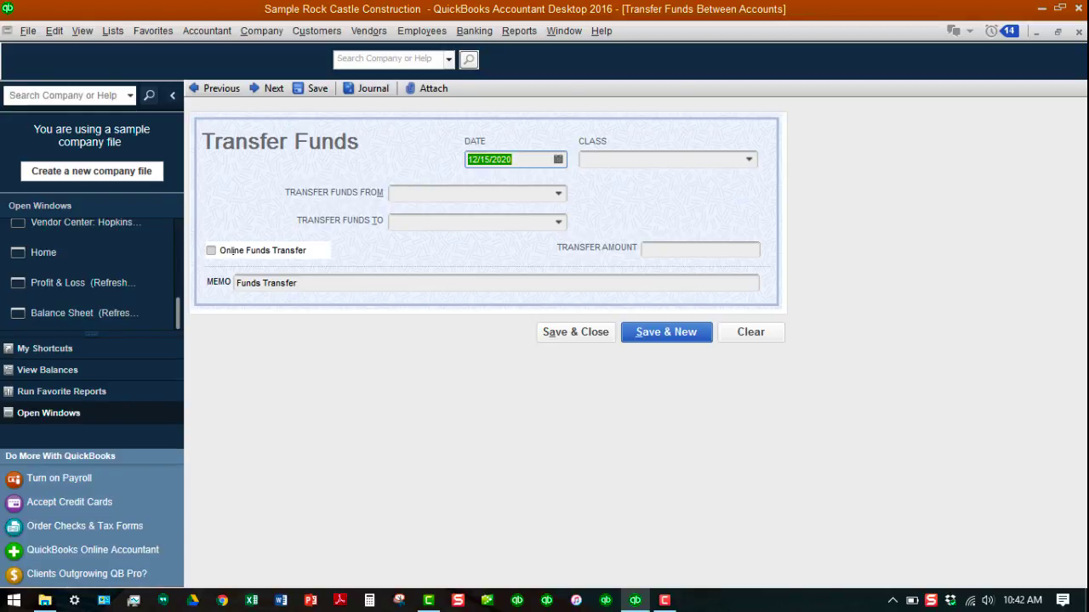
{"action": "left_click", "coordinate": [558, 194]}
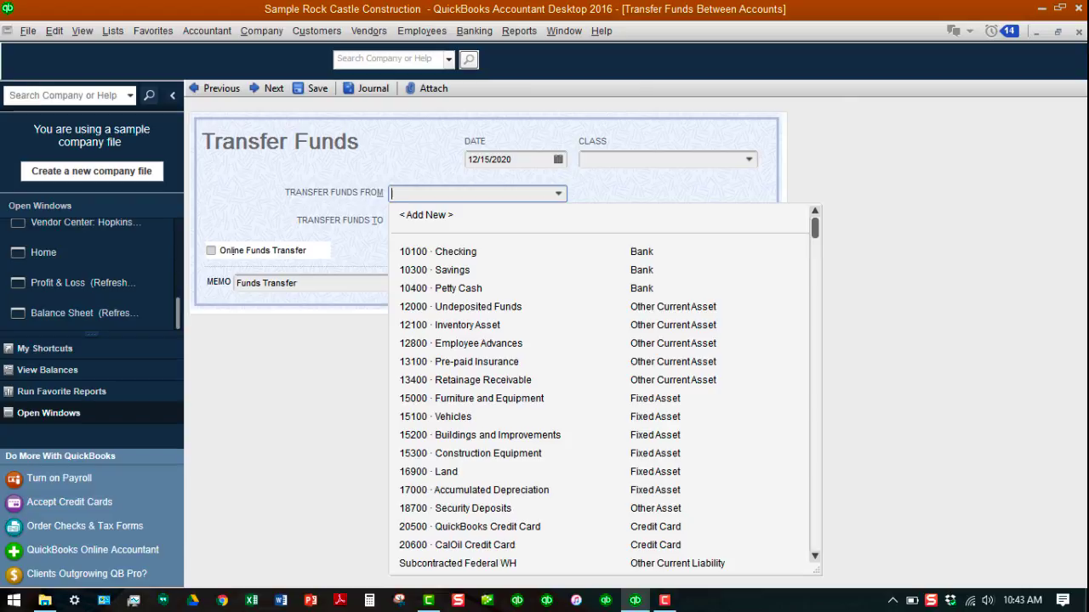
{"action": "left_click", "coordinate": [438, 252]}
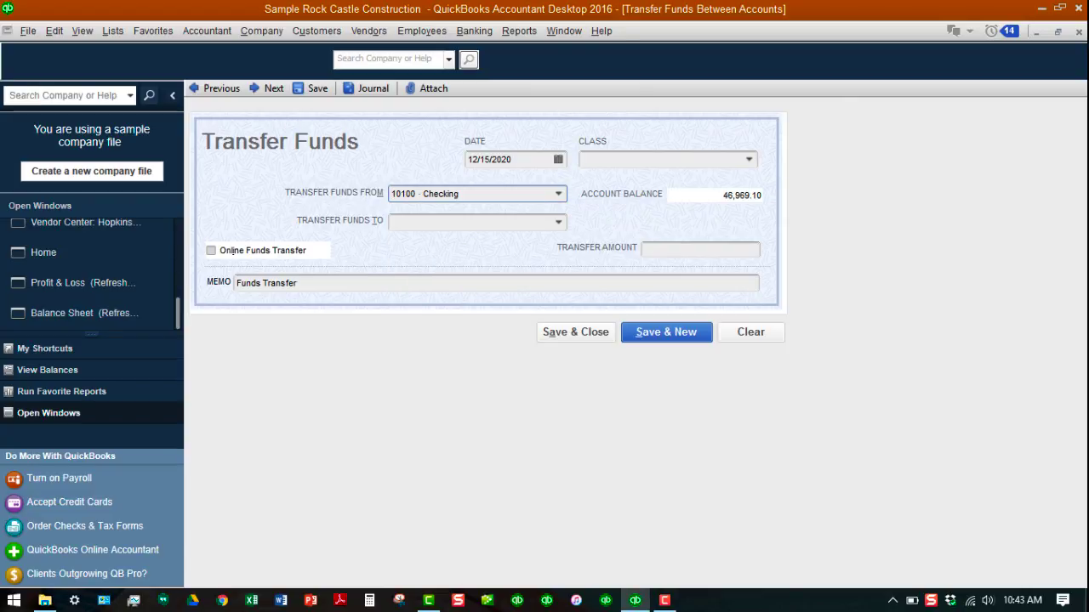
{"action": "key", "text": "Tab"}
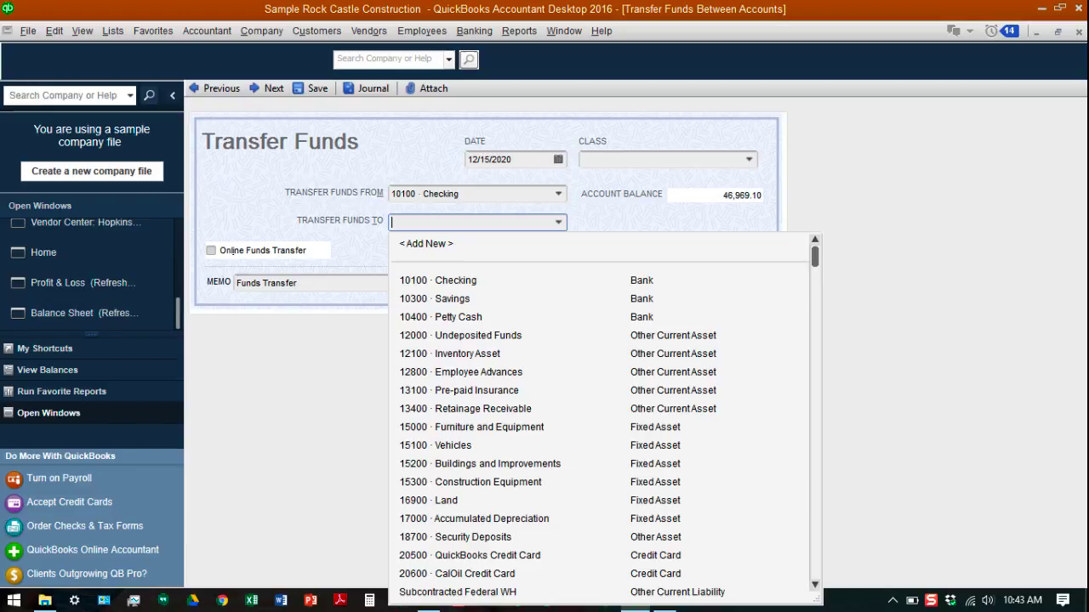
{"action": "left_click", "coordinate": [447, 298]}
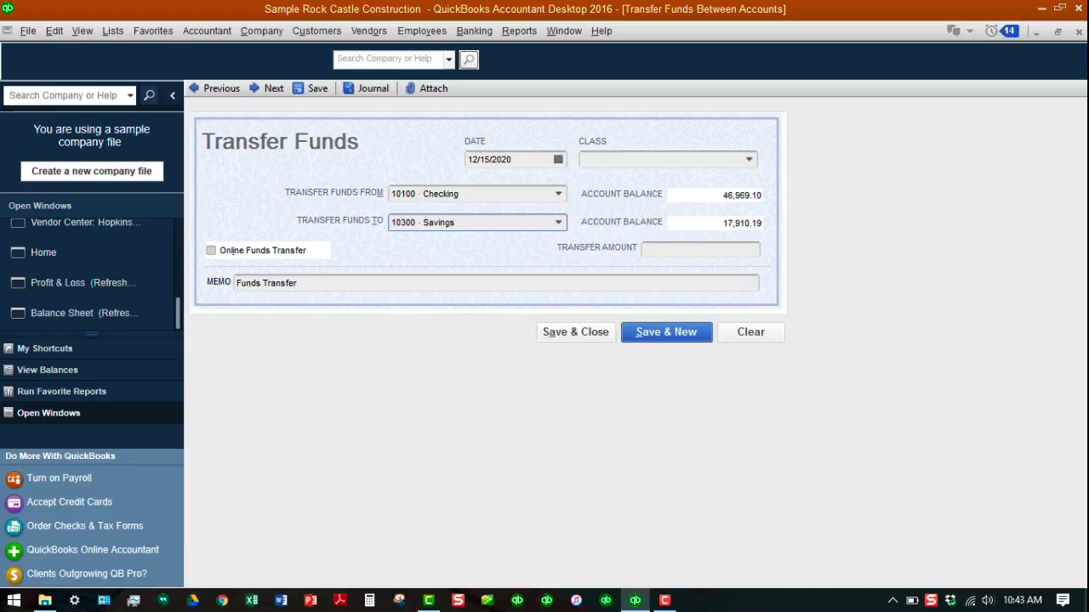
Change the transfer's memo to "Monthly transfer of funds to Savings starting in December 2020".
{"action": "key", "text": "Tab"}
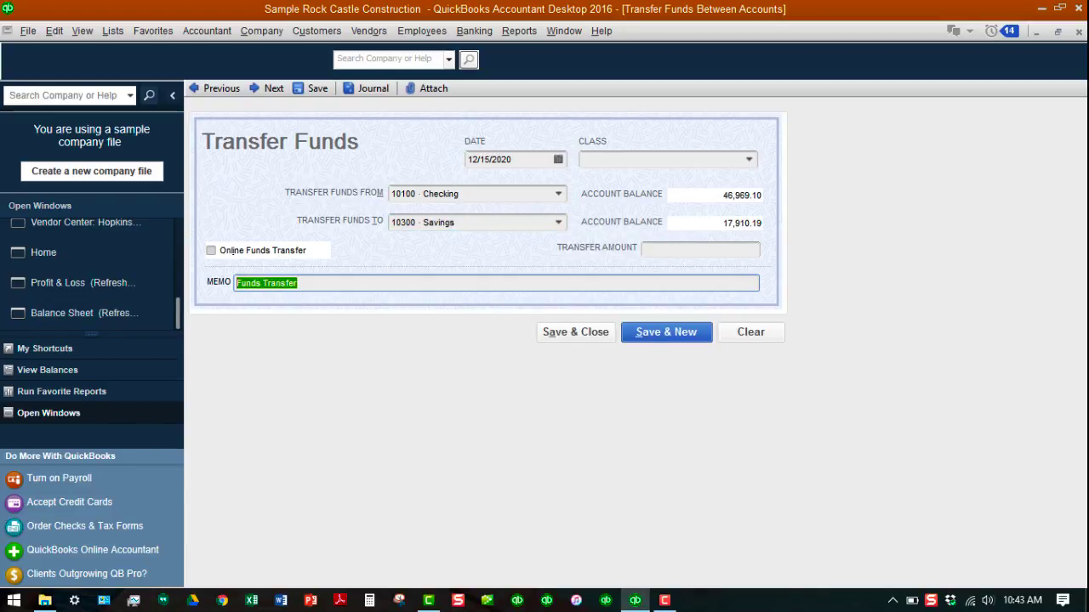
{"action": "type", "text": "Montly"}
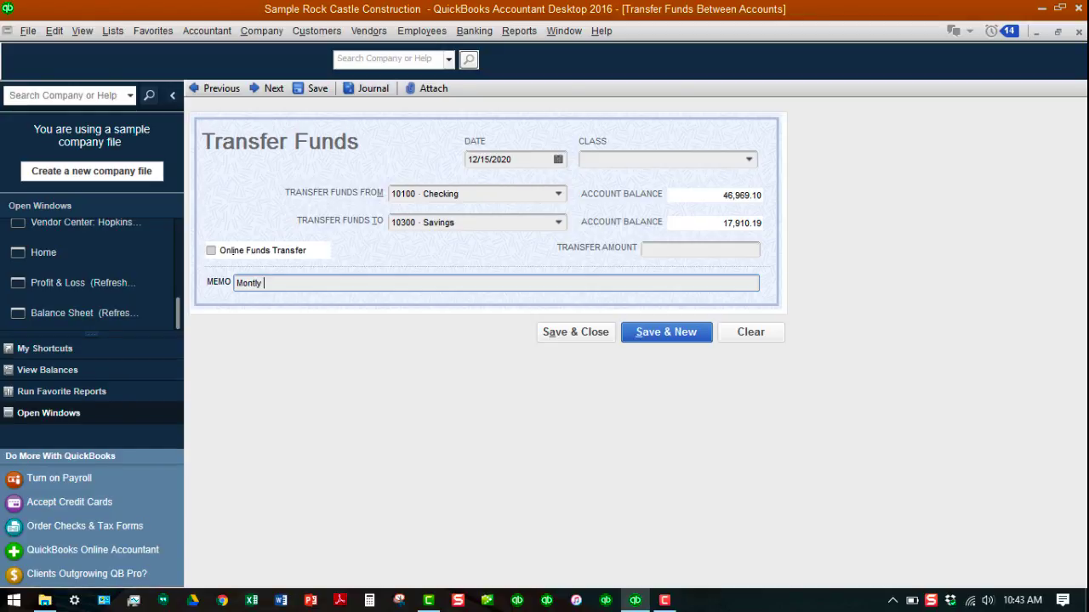
{"action": "key", "text": "BackSpace"}
{"action": "key", "text": "BackSpace"}
{"action": "type", "text": "ly tran"}
{"action": "key", "text": "BackSpace"}
{"action": "type", "text": "nser"}
{"action": "key", "text": "BackSpace"}
{"action": "key", "text": "BackSpace"}
{"action": "key", "text": "BackSpace"}
{"action": "type", "text": "fer of funds"}
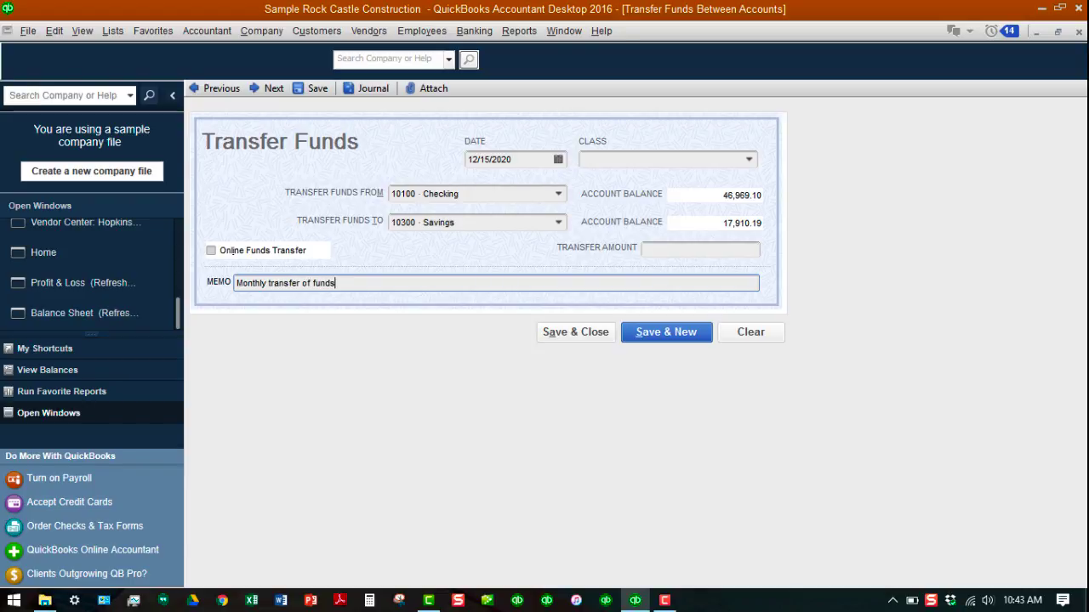
{"action": "type", "text": " to Savings starting in December"}
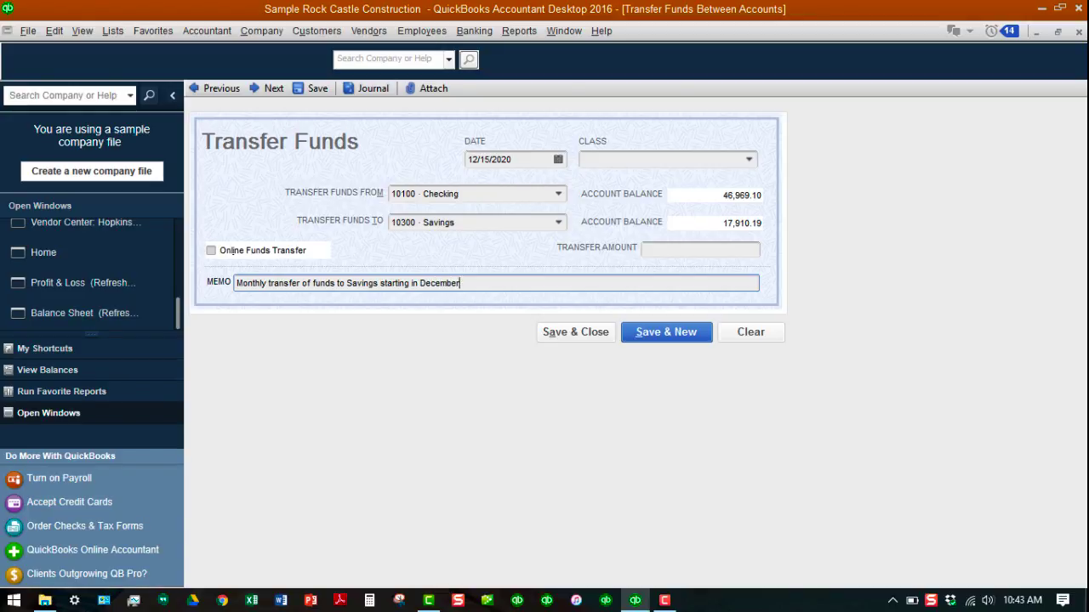
{"action": "type", "text": " 201"}
{"action": "key", "text": "BackSpace"}
{"action": "type", "text": "20"}
Assign the Overhead class to the transfer and set its amount to 500.00.
{"action": "left_click", "coordinate": [750, 160]}
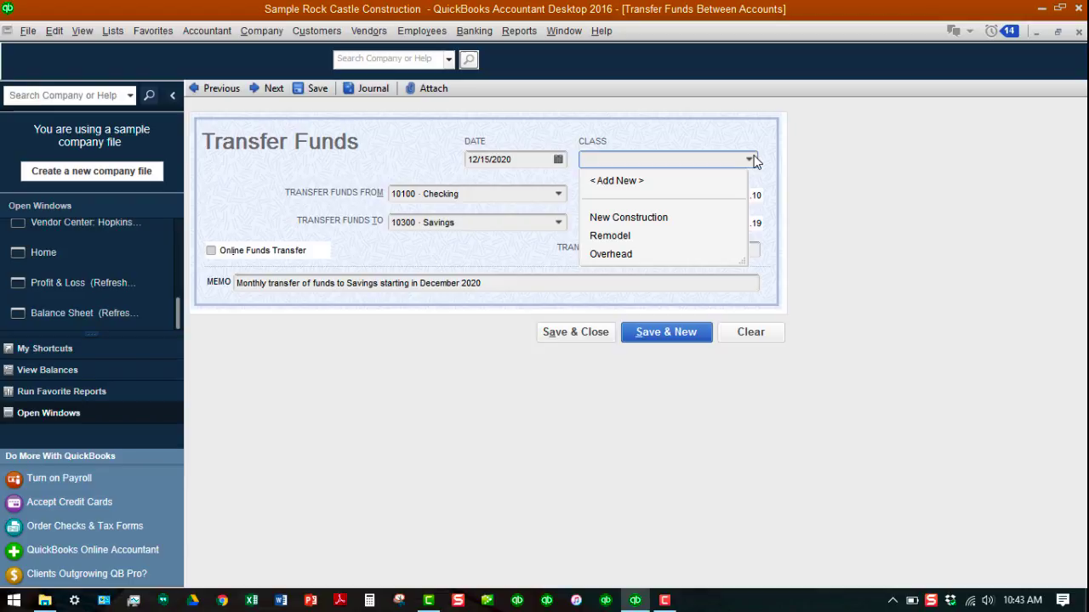
{"action": "left_click", "coordinate": [635, 258]}
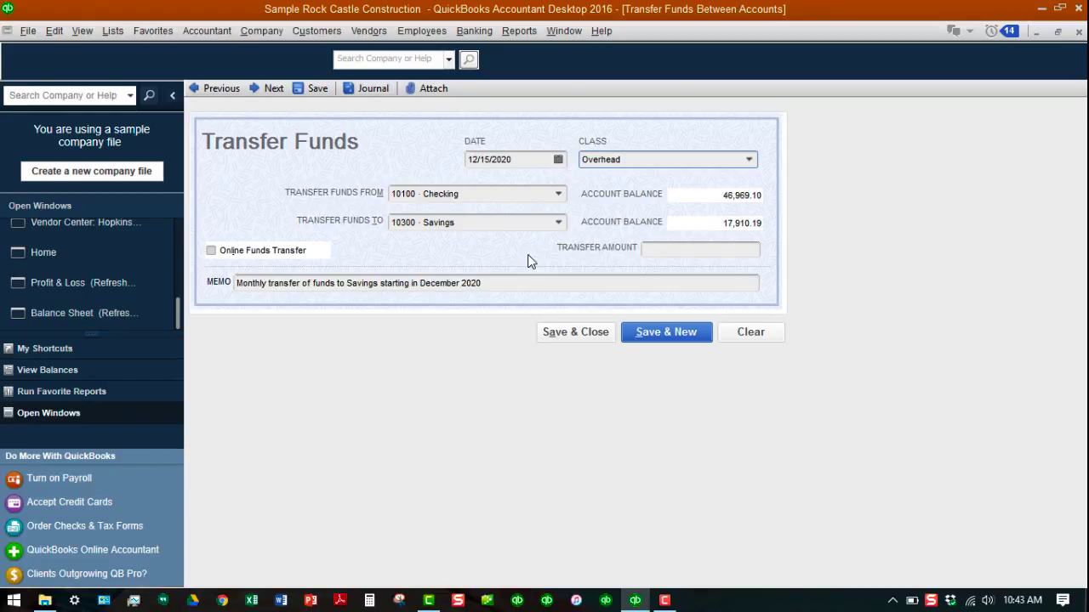
{"action": "left_click", "coordinate": [712, 248]}
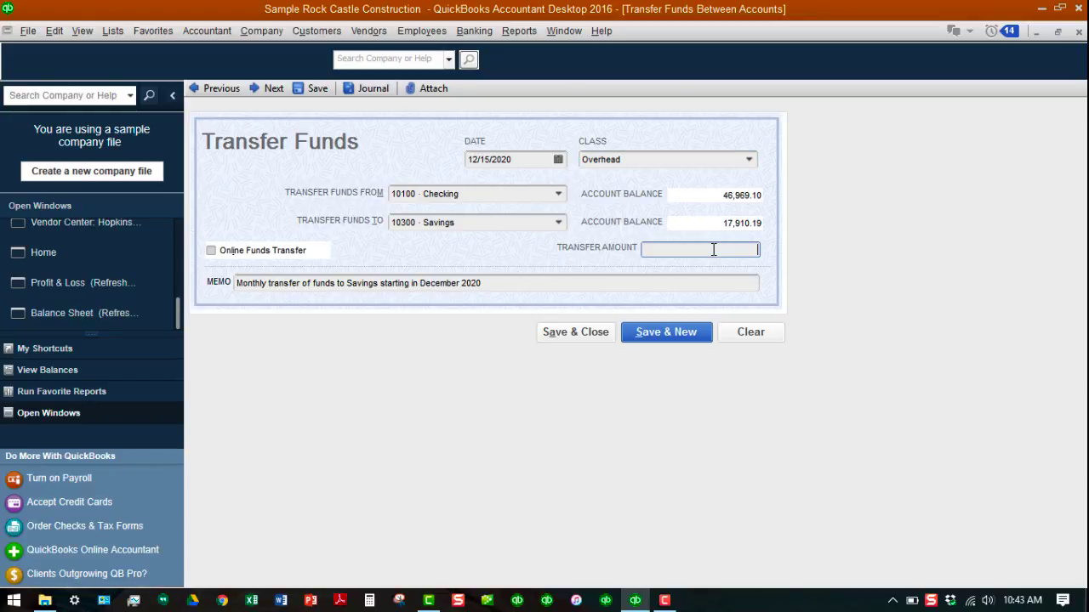
{"action": "type", "text": "500.00"}
Memorize the funds transfer under the name "Transfer to Savings" with the option to add it to the Reminders List.
{"action": "left_click", "coordinate": [51, 33]}
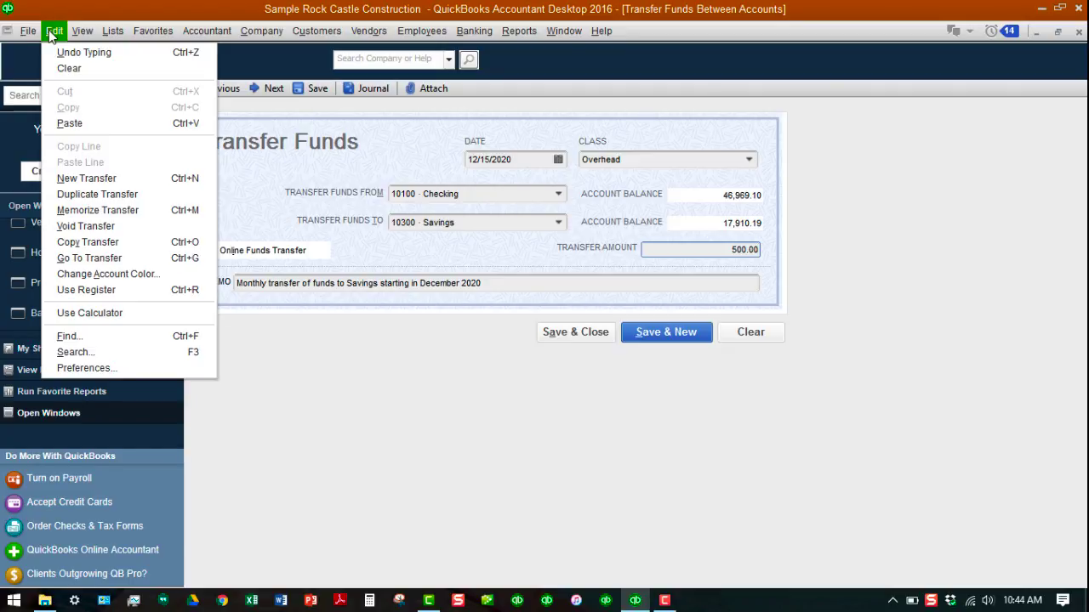
{"action": "left_click", "coordinate": [111, 211]}
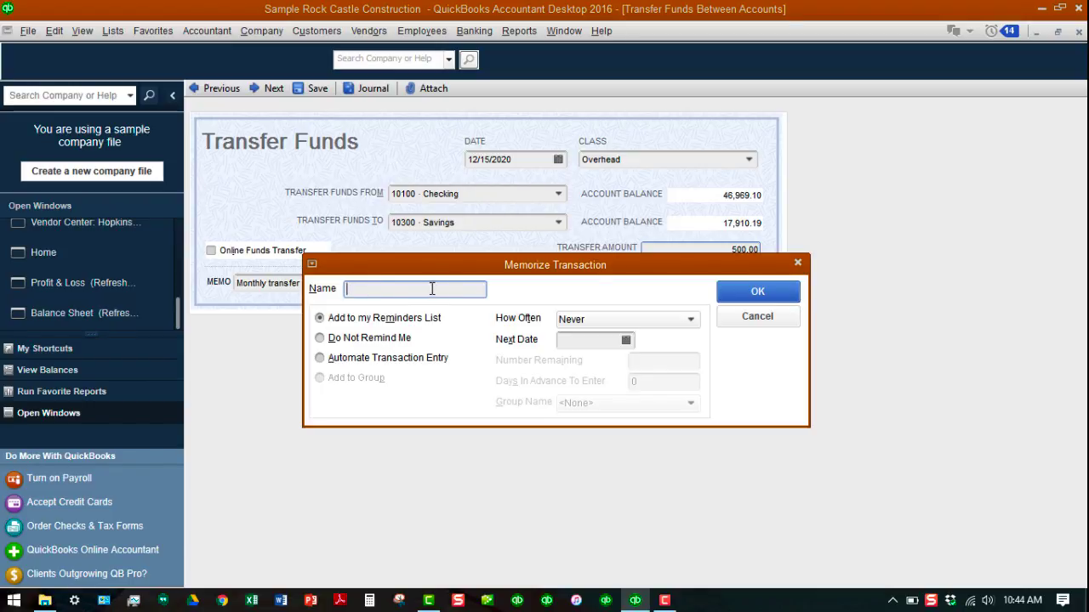
{"action": "type", "text": "Transfer to Savings"}
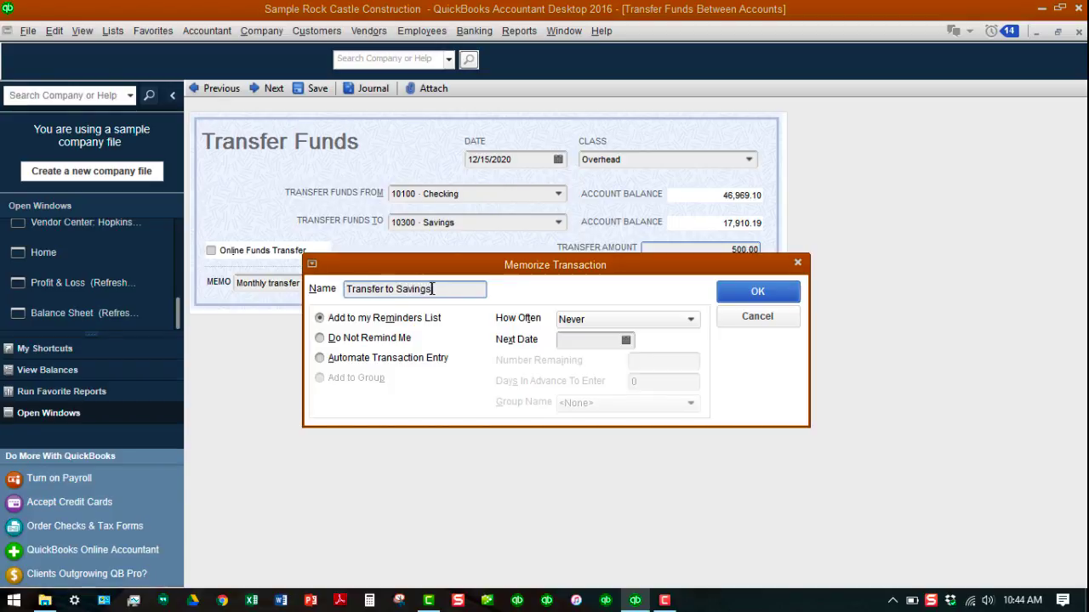
{"action": "left_click", "coordinate": [320, 358]}
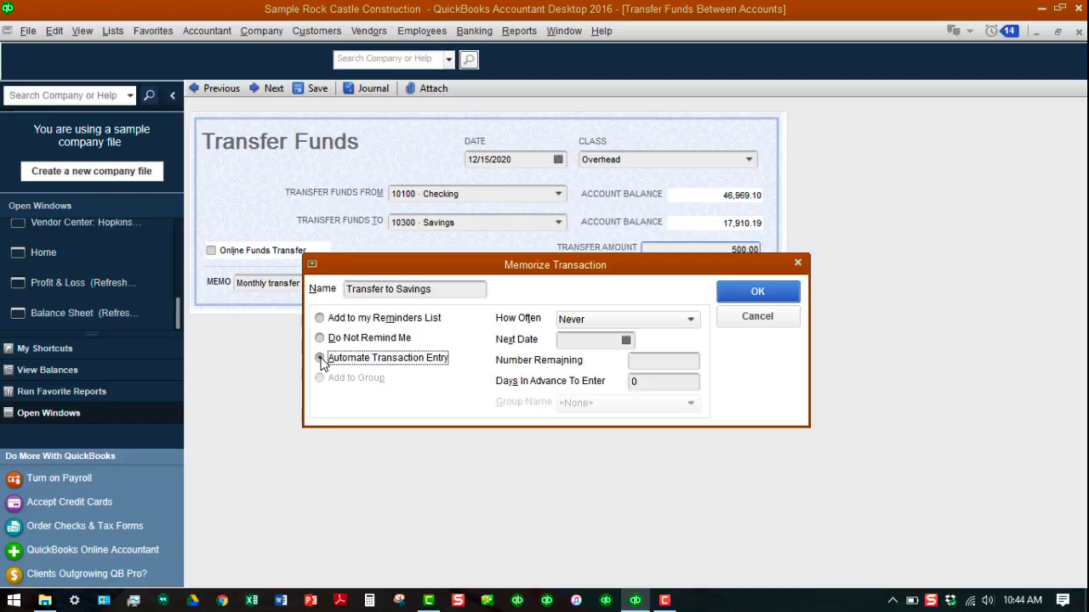
{"action": "left_click", "coordinate": [320, 318]}
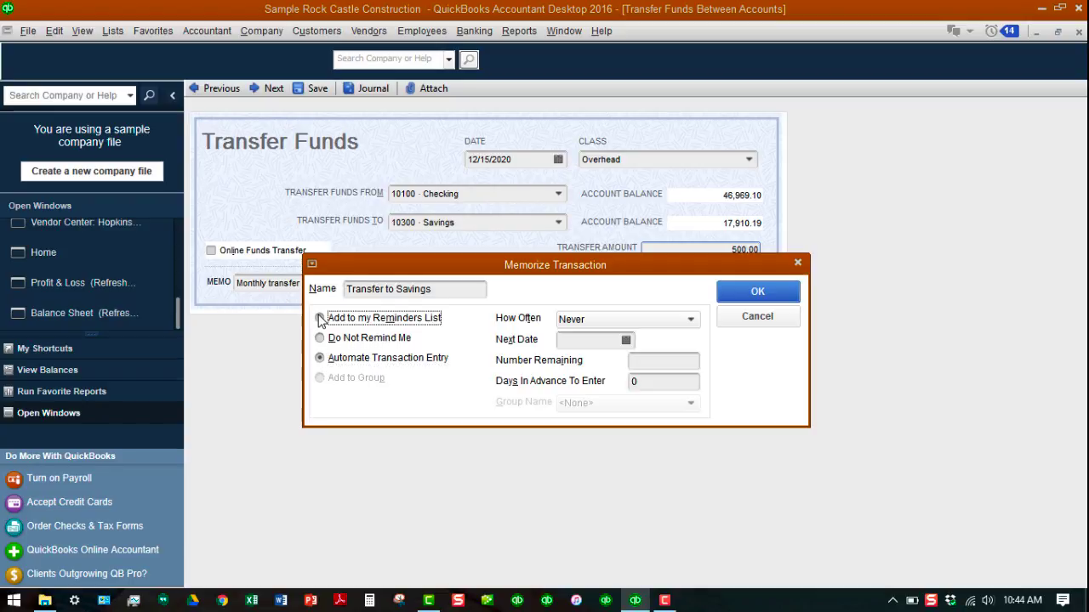
Schedule the memorized transfer to recur monthly with a next date of 01/15/2021.
{"action": "left_click", "coordinate": [693, 319]}
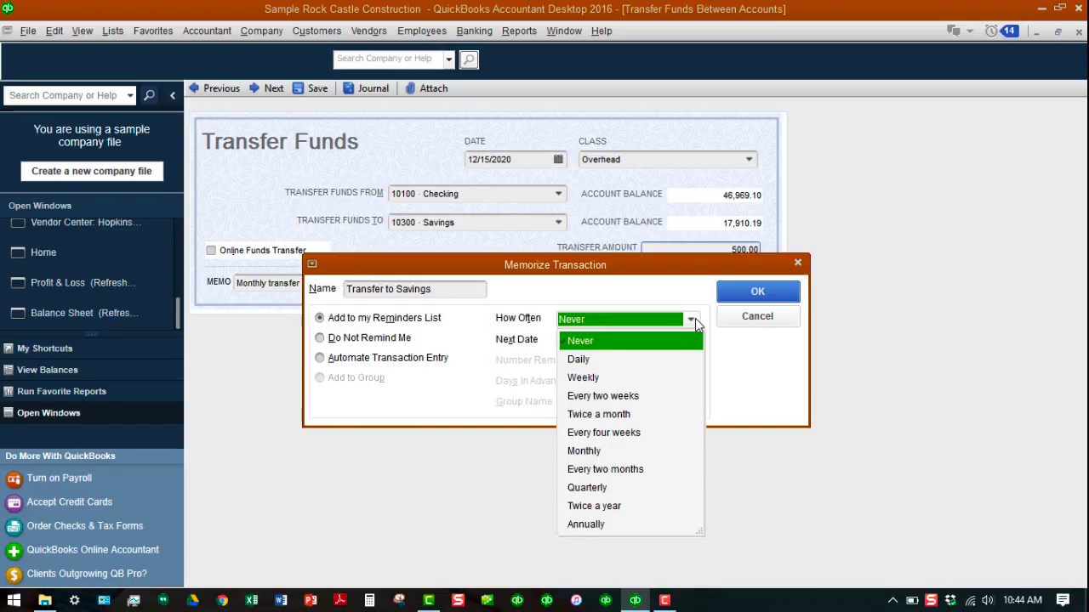
{"action": "left_click", "coordinate": [594, 452]}
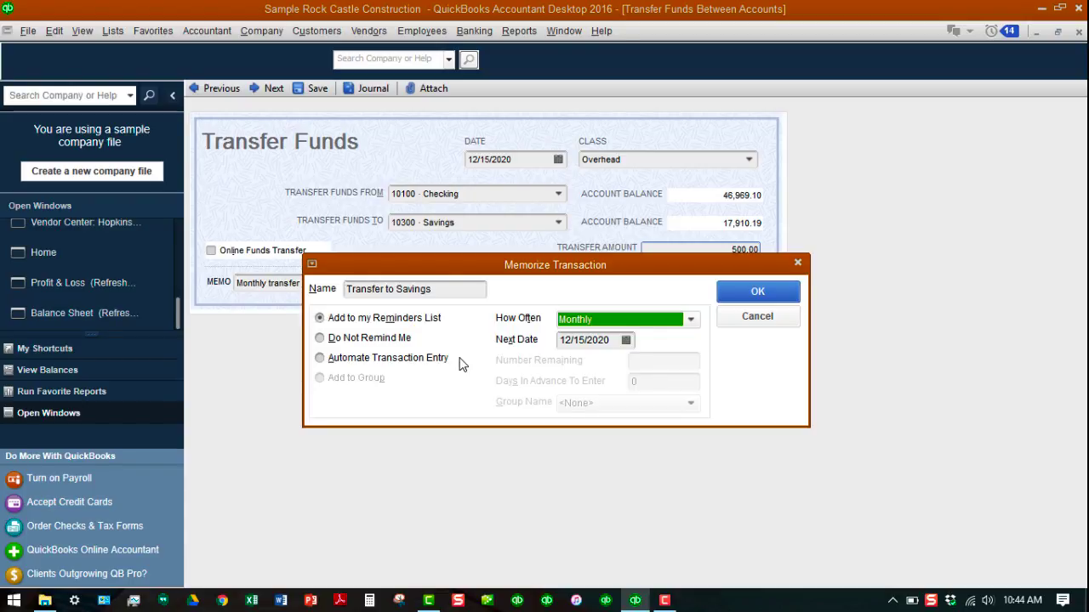
{"action": "left_click", "coordinate": [626, 340]}
{"action": "left_click", "coordinate": [689, 367]}
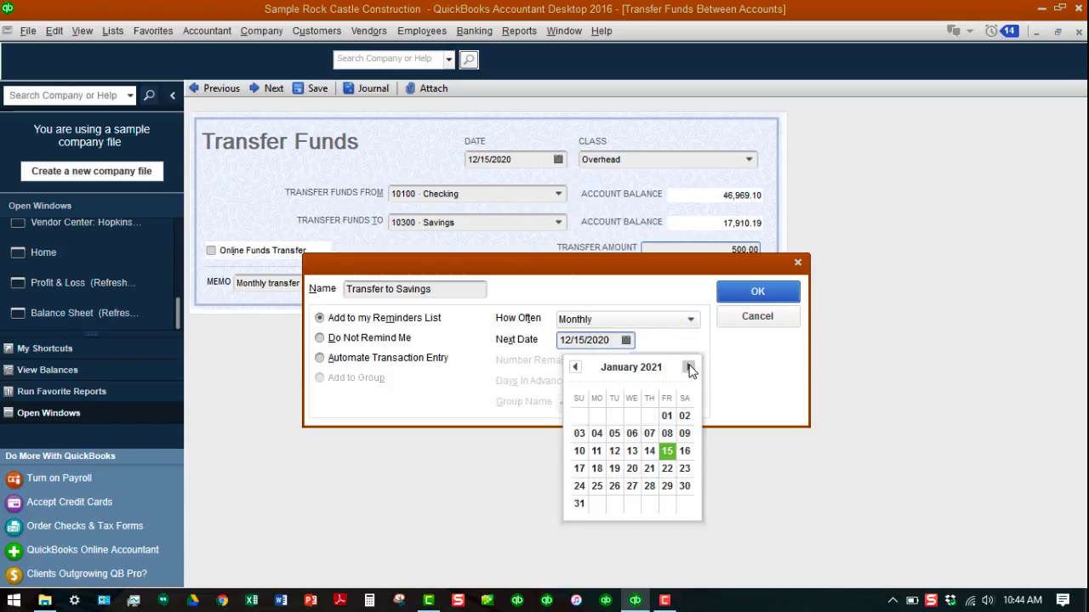
{"action": "left_click", "coordinate": [668, 452]}
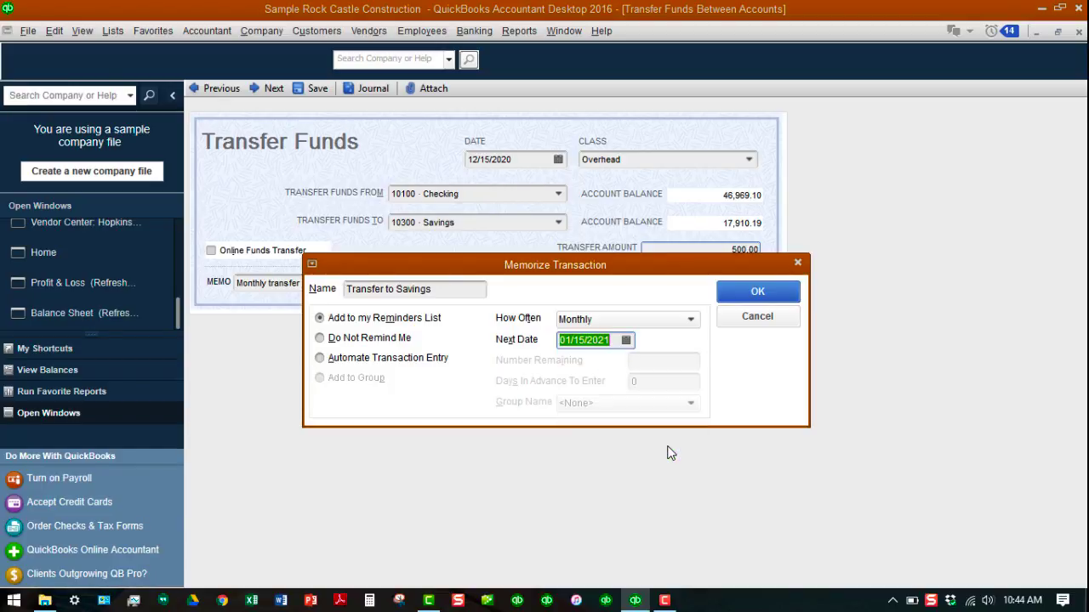
Switch the memorized transfer to automated entry 5 days in advance, and save and close the funds transfer.
{"action": "left_click", "coordinate": [321, 358]}
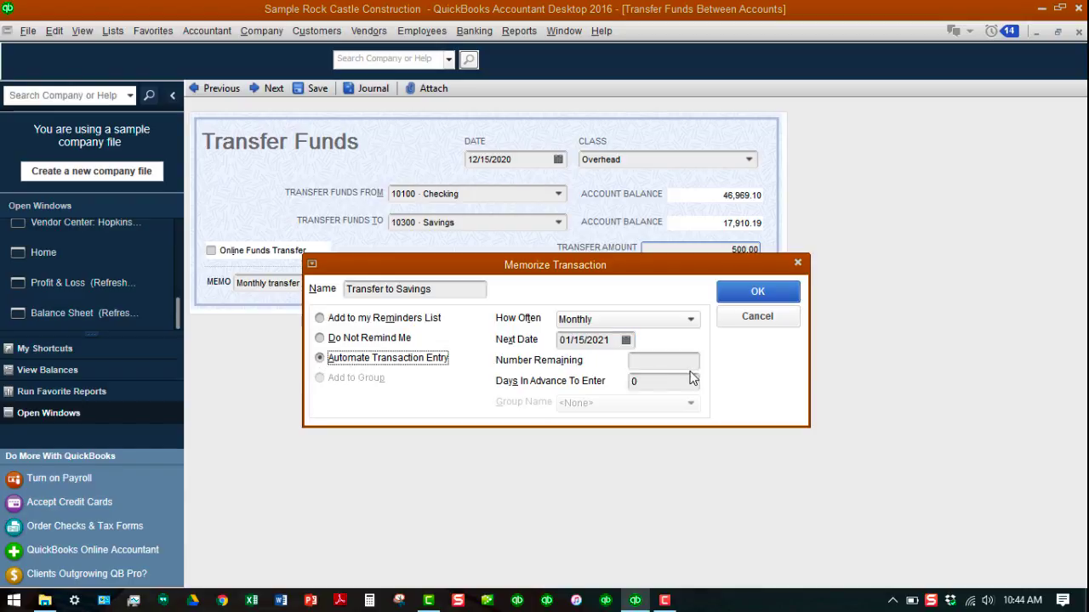
{"action": "left_click_drag", "start_coordinate": [661, 386], "coordinate": [622, 387]}
{"action": "type", "text": "5"}
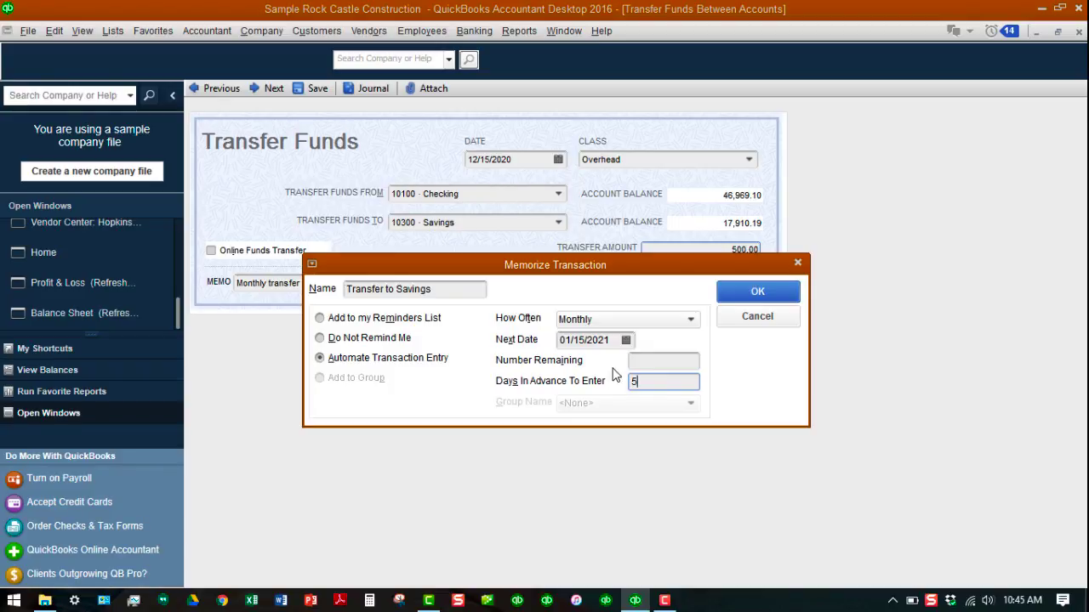
{"action": "left_click", "coordinate": [762, 293]}
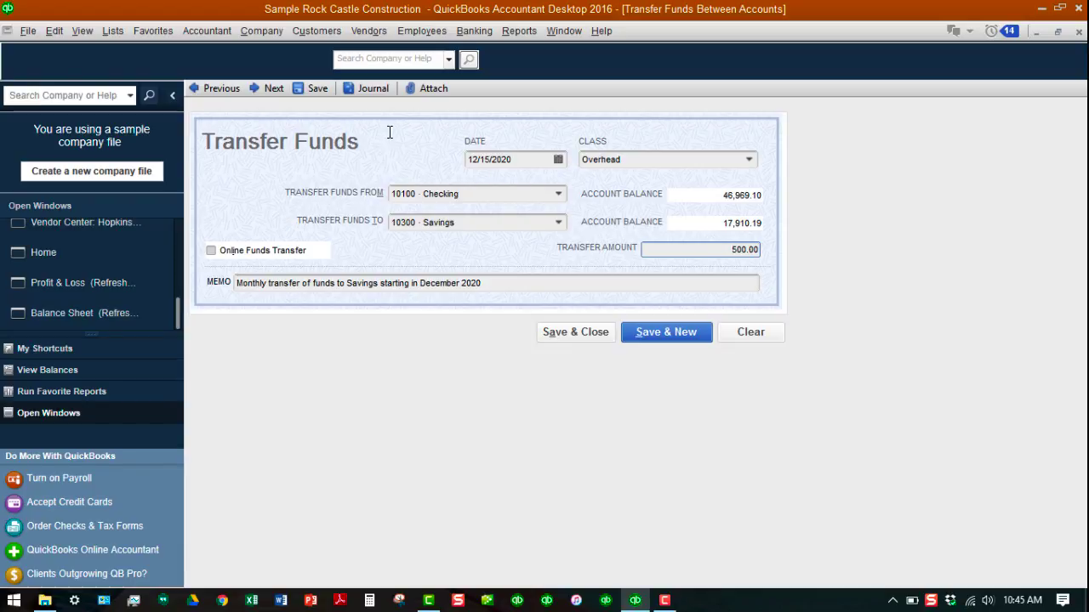
{"action": "left_click", "coordinate": [591, 332]}
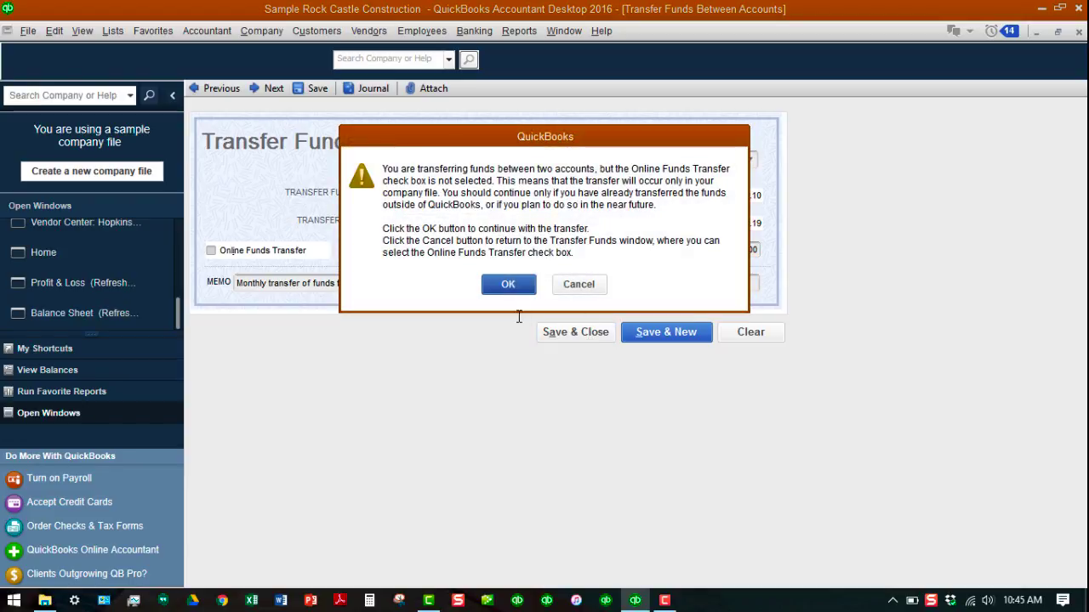
{"action": "left_click", "coordinate": [508, 283]}
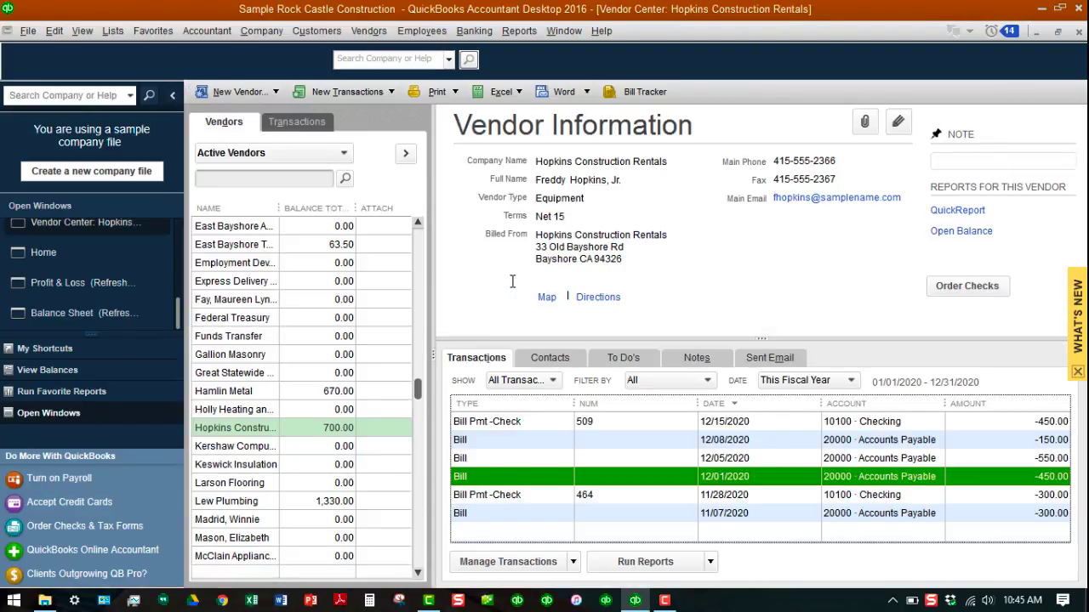
Review the Checking and Savings balances and open the 10100 Checking register to examine the recorded transfer.
{"action": "left_click", "coordinate": [59, 370]}
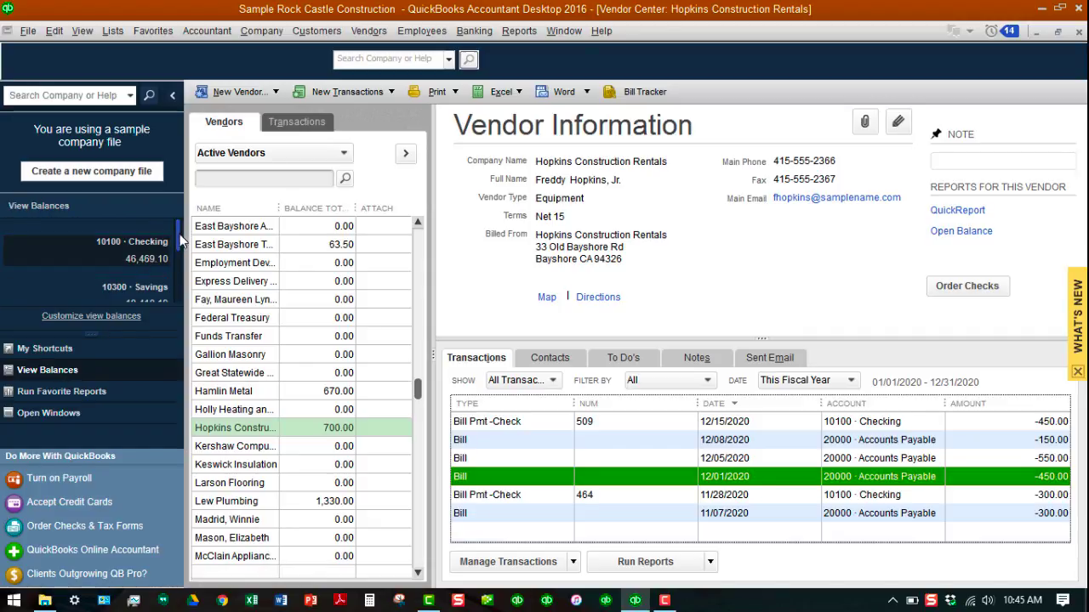
{"action": "scroll", "coordinate": [178, 242], "scroll_direction": "down", "scroll_amount": 1}
{"action": "scroll", "coordinate": [178, 242], "scroll_direction": "up", "scroll_amount": 1}
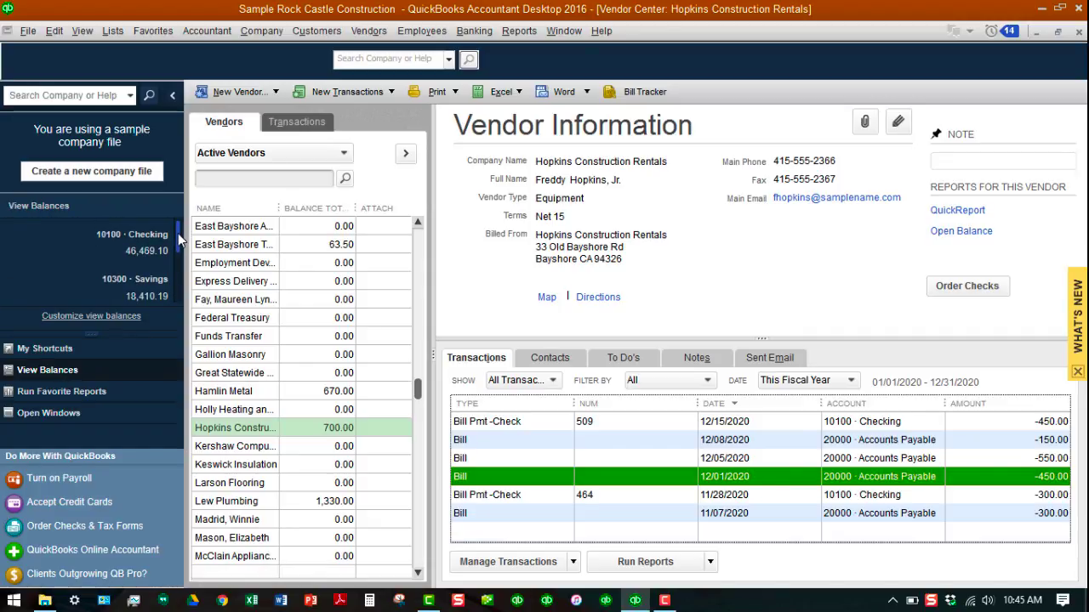
{"action": "left_click", "coordinate": [127, 241]}
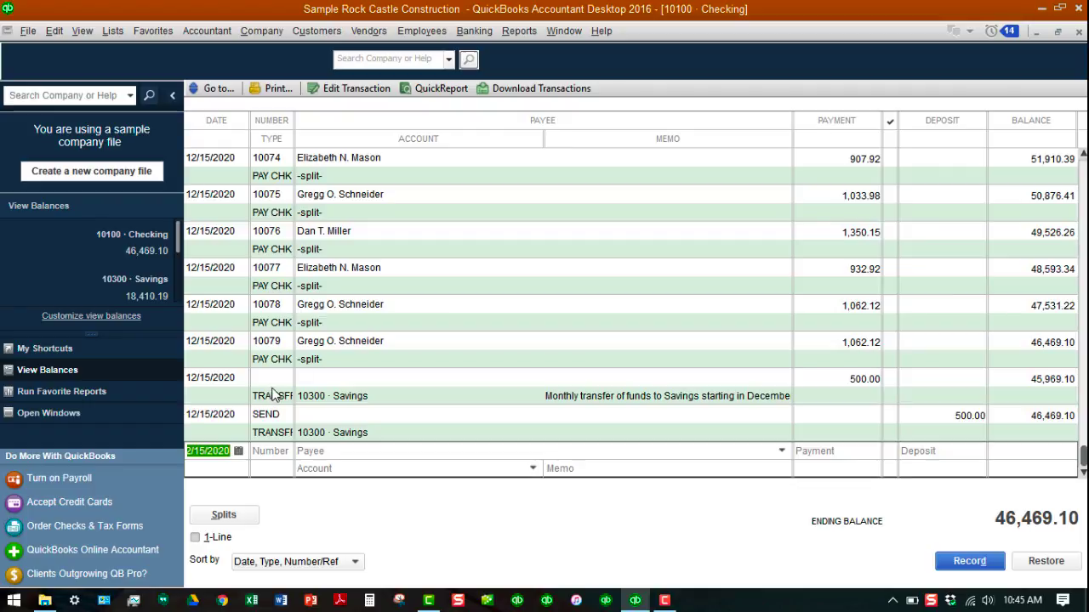
Open the Memorized Transaction List and reverse its sort order by transaction type.
{"action": "left_click", "coordinate": [113, 30]}
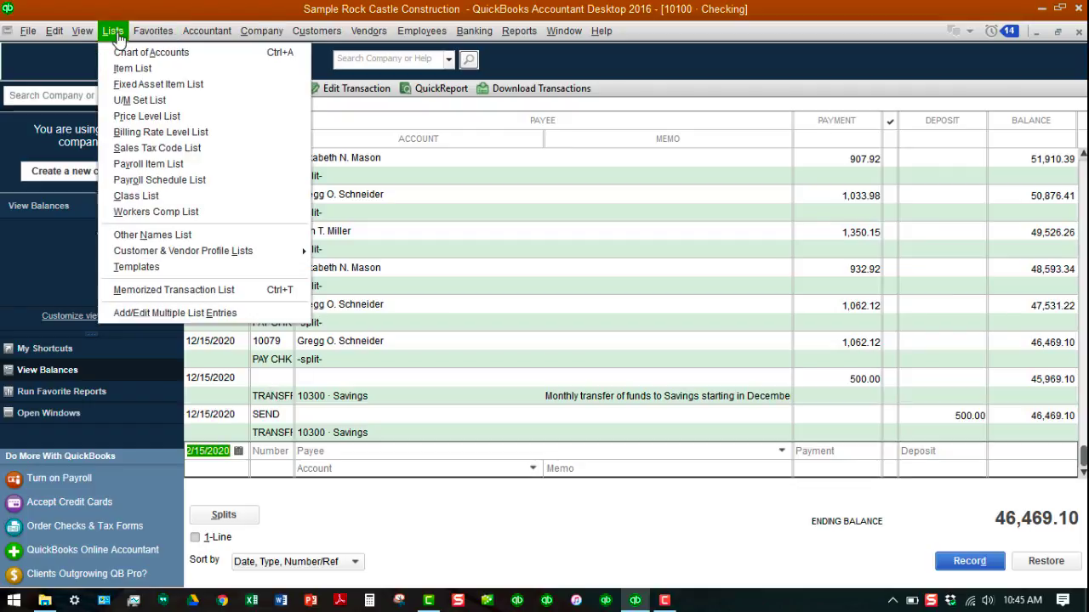
{"action": "left_click", "coordinate": [187, 290]}
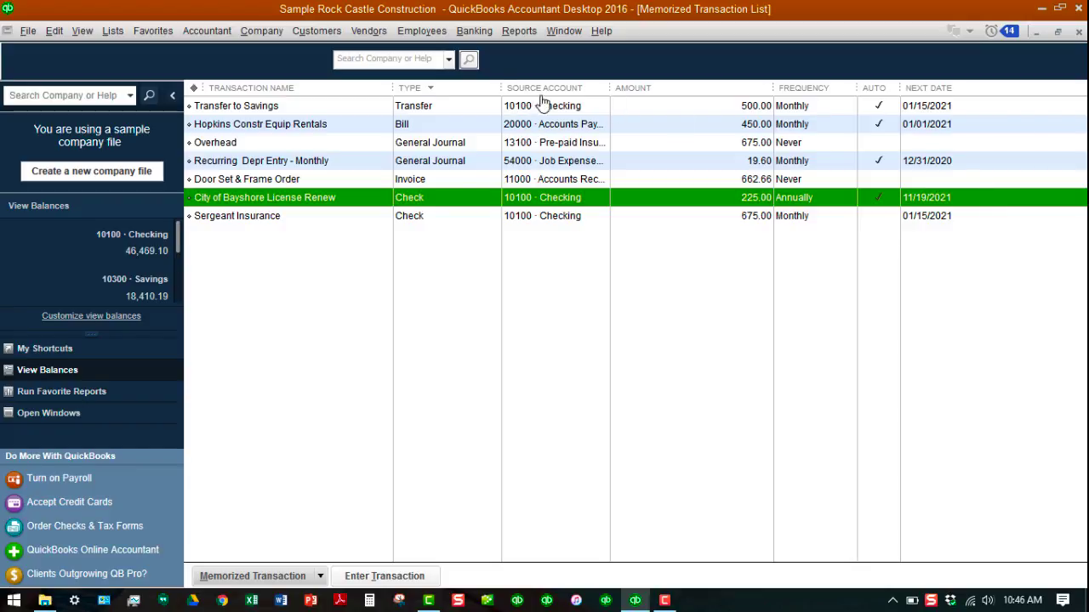
{"action": "left_click", "coordinate": [424, 91]}
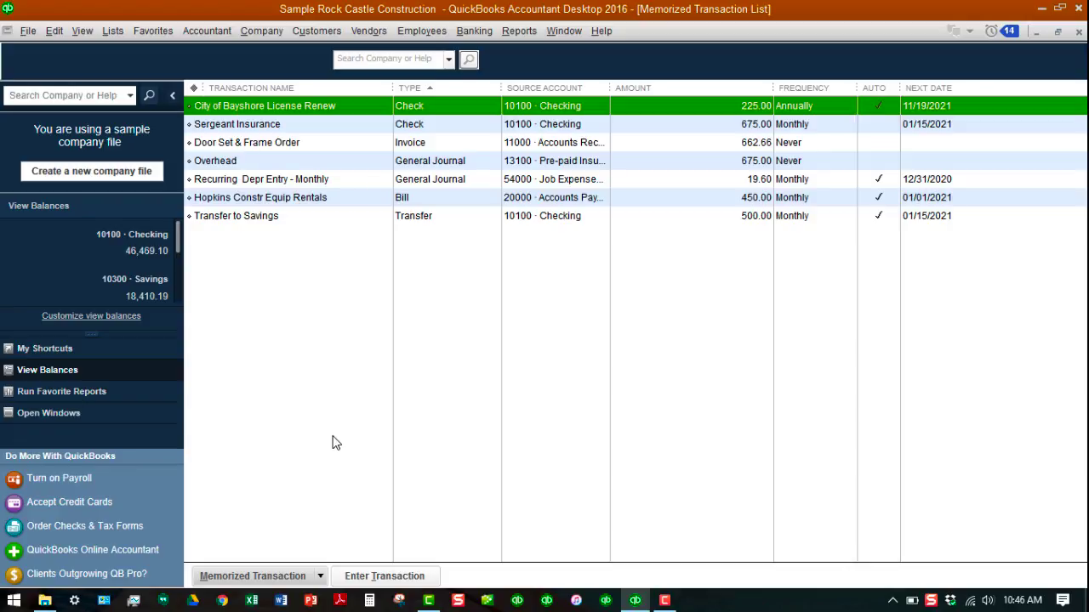
Start a new memorized transaction group with a monthly frequency and a next date of 01/15/2021.
{"action": "left_click", "coordinate": [321, 577]}
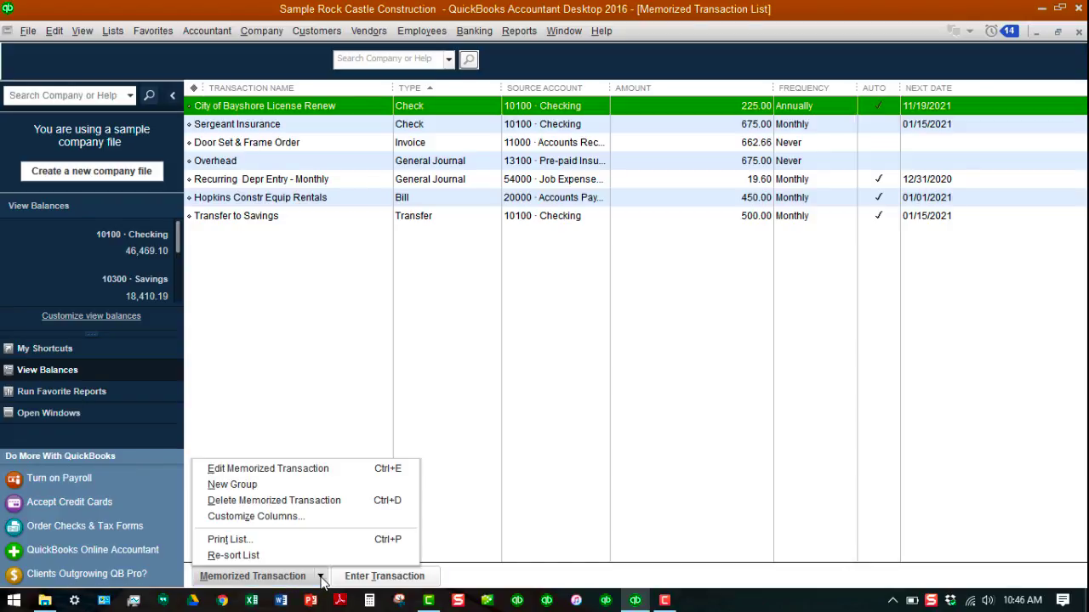
{"action": "left_click", "coordinate": [289, 486]}
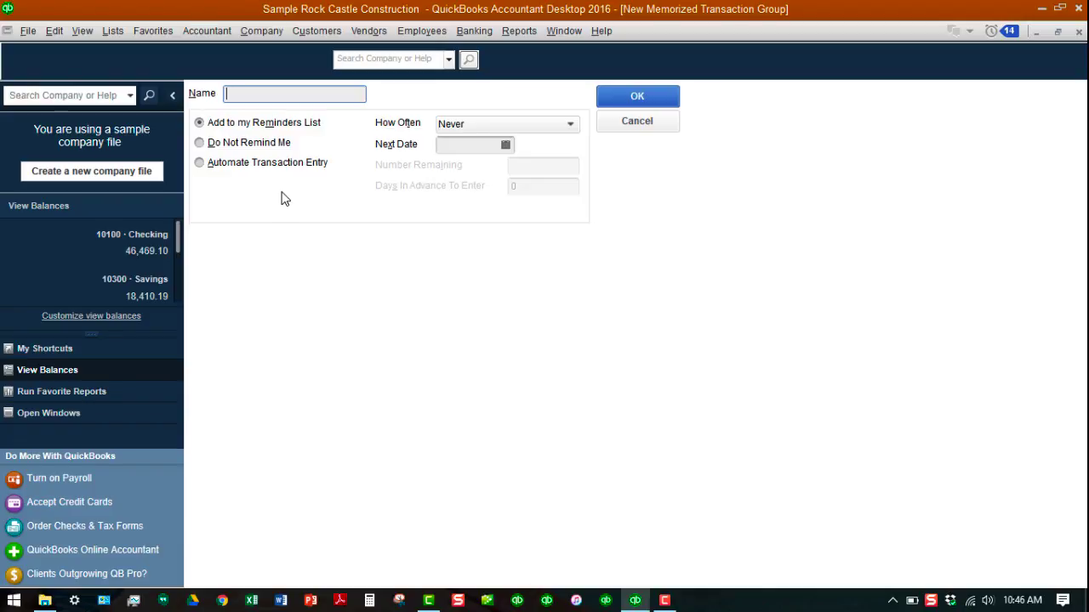
{"action": "left_click", "coordinate": [572, 124]}
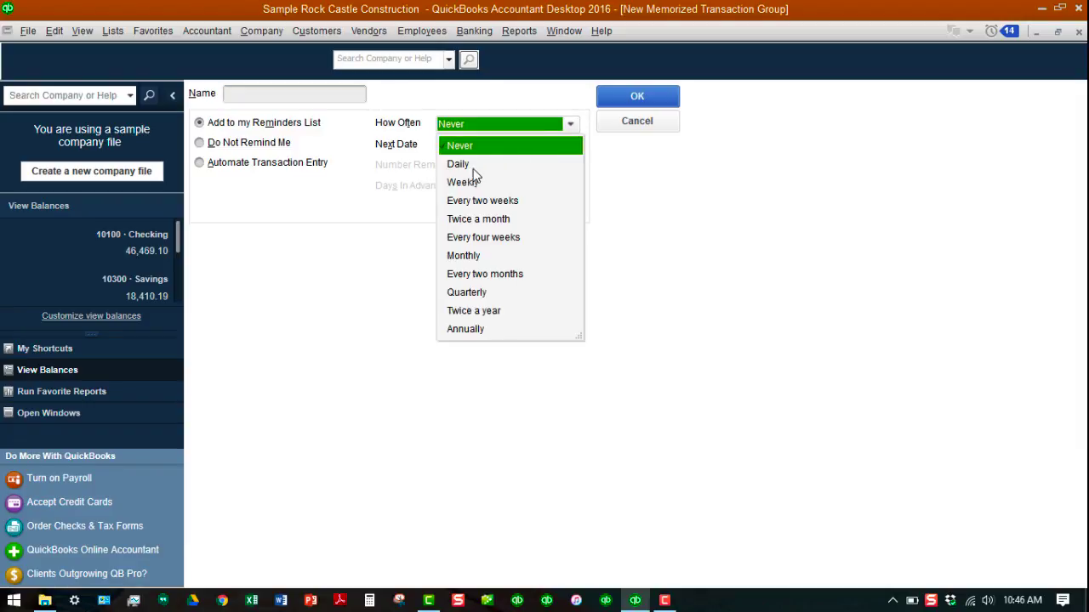
{"action": "left_click", "coordinate": [466, 255]}
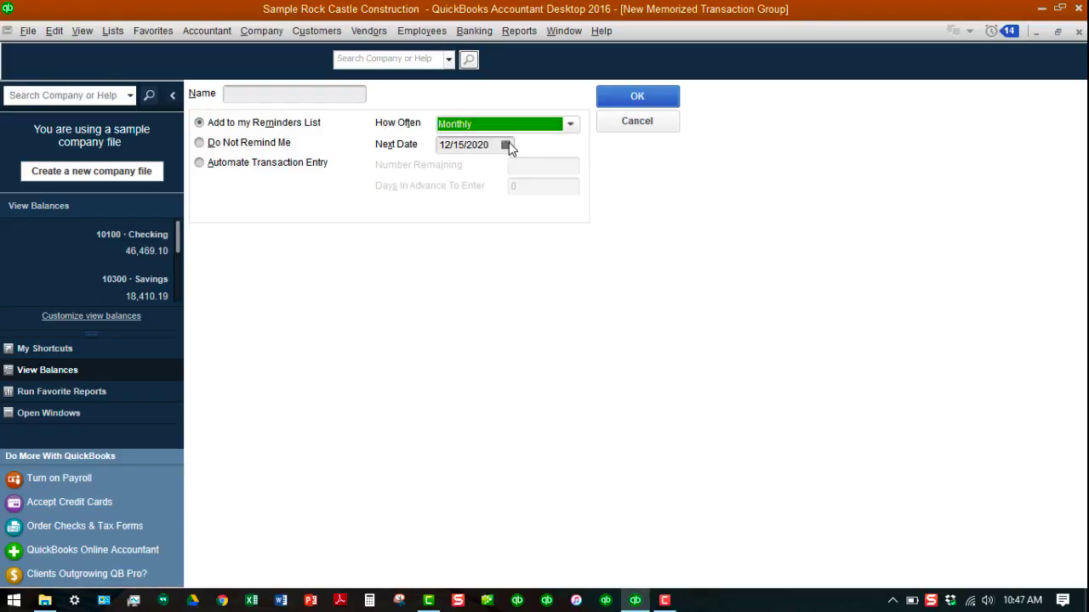
{"action": "left_click", "coordinate": [506, 145]}
{"action": "left_click", "coordinate": [567, 172]}
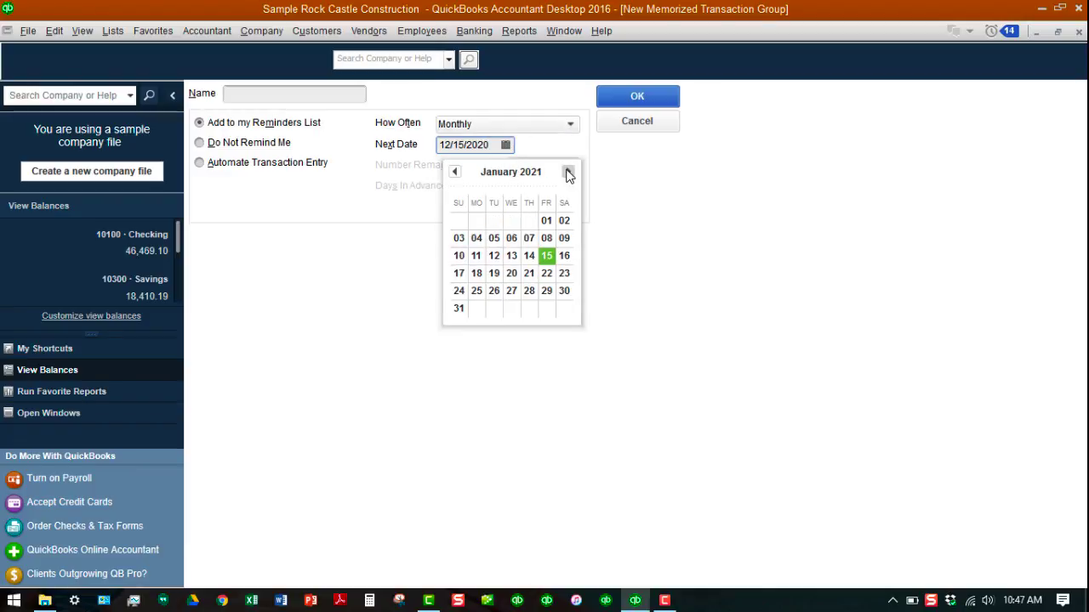
{"action": "left_click", "coordinate": [547, 256]}
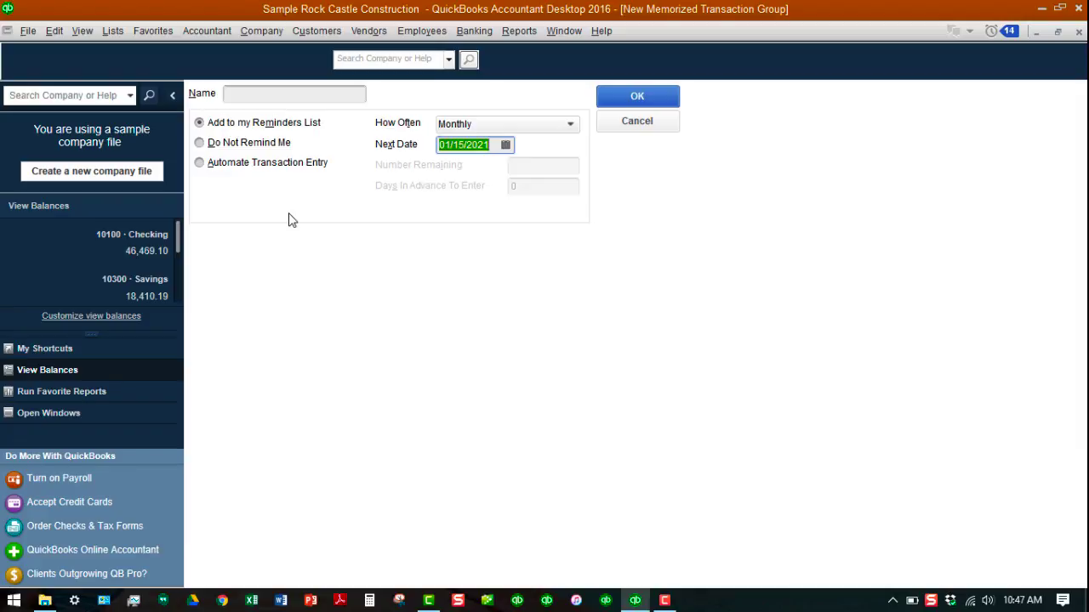
Name the new group "General Journal Entries -Month" and save it.
{"action": "left_click", "coordinate": [640, 99]}
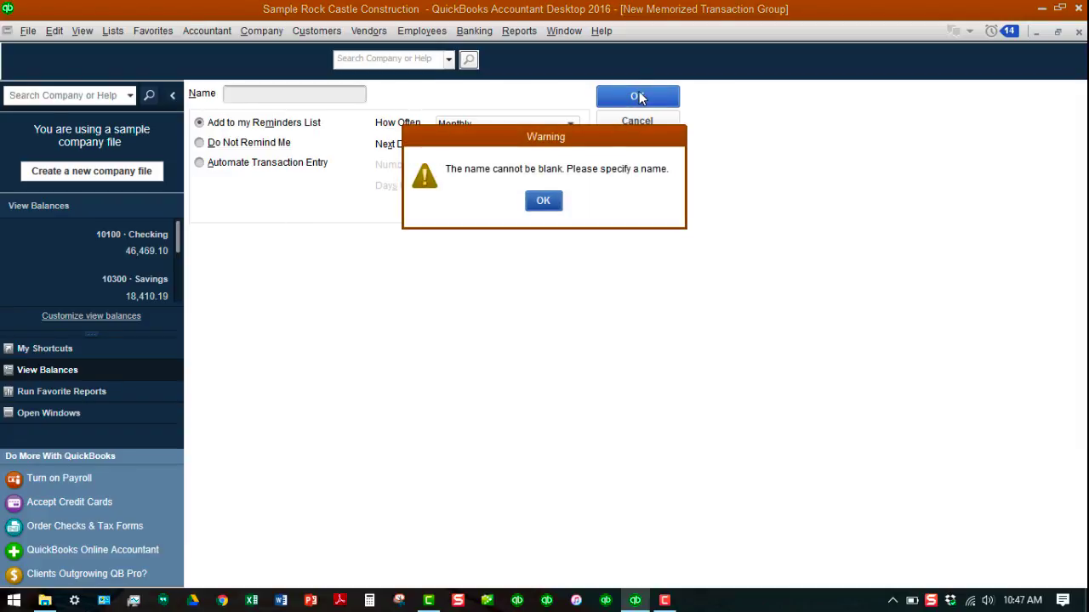
{"action": "left_click", "coordinate": [553, 203]}
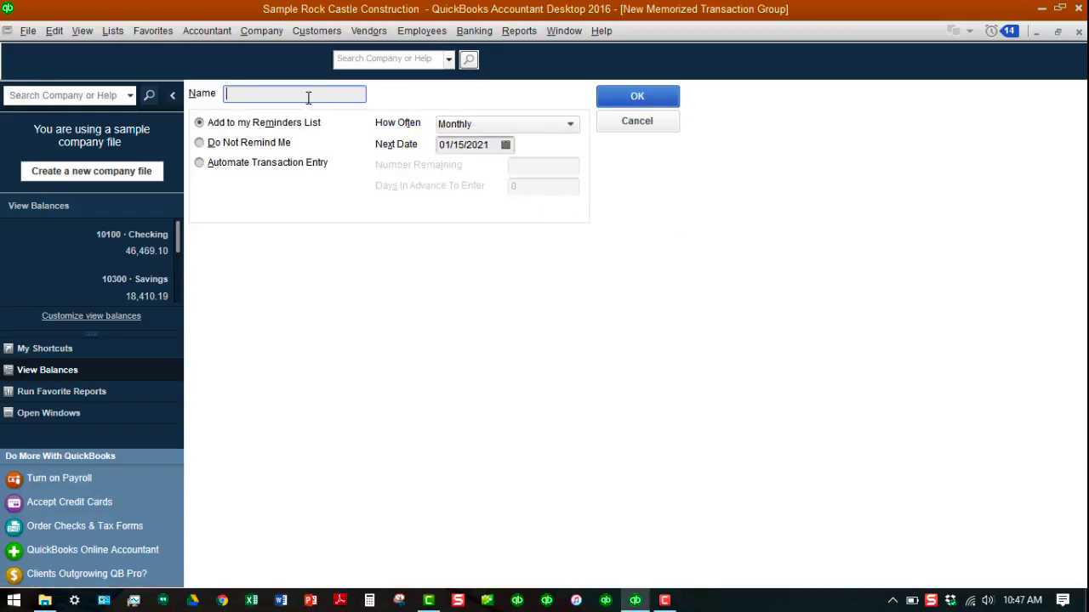
{"action": "type", "text": "General Journal Entr"}
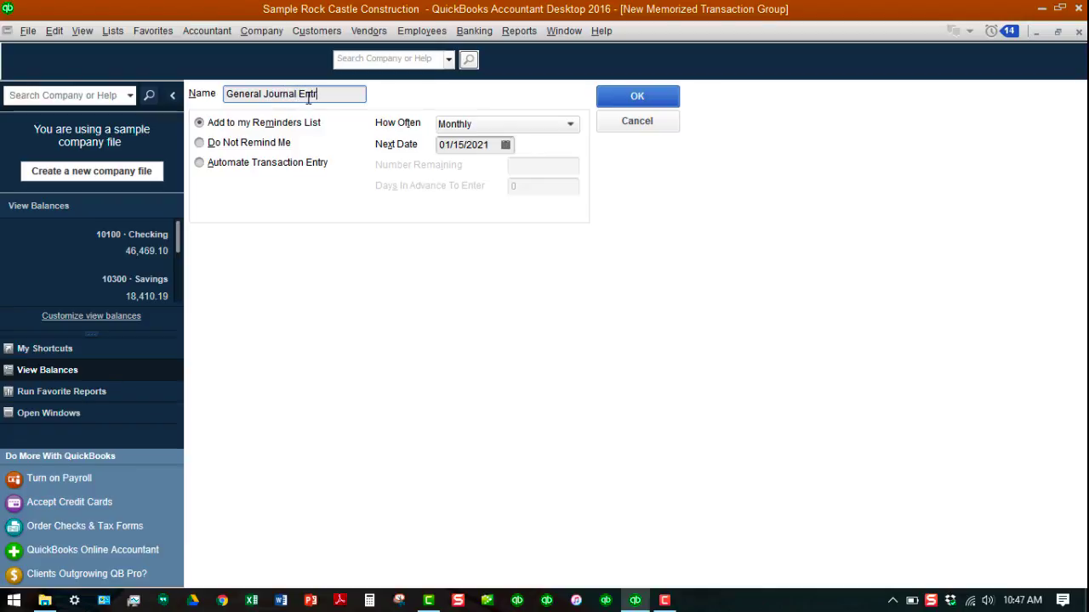
{"action": "type", "text": "ies -Month"}
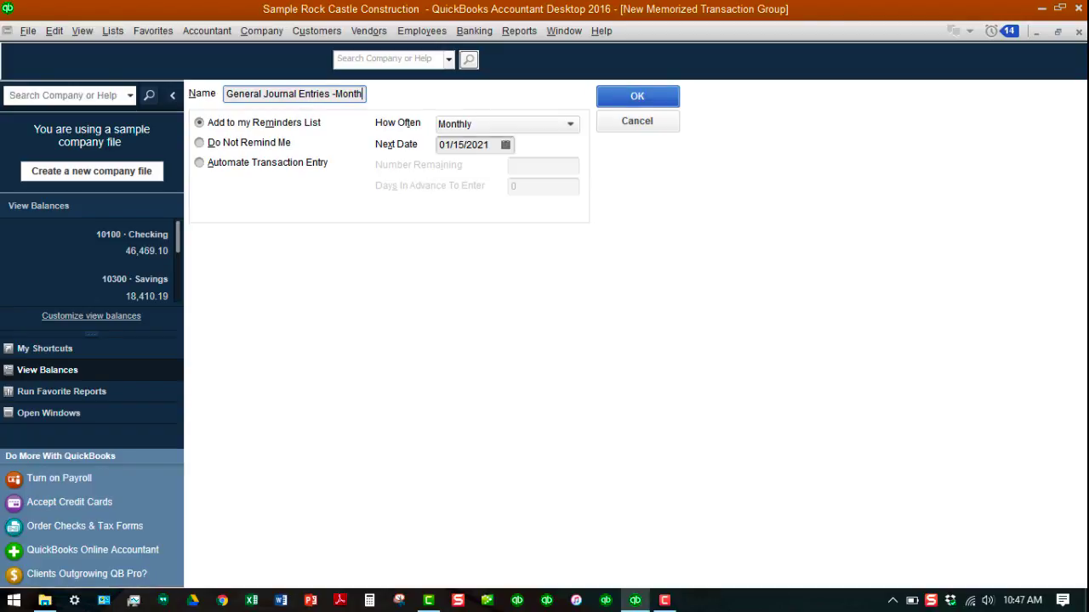
{"action": "key", "text": "Return"}
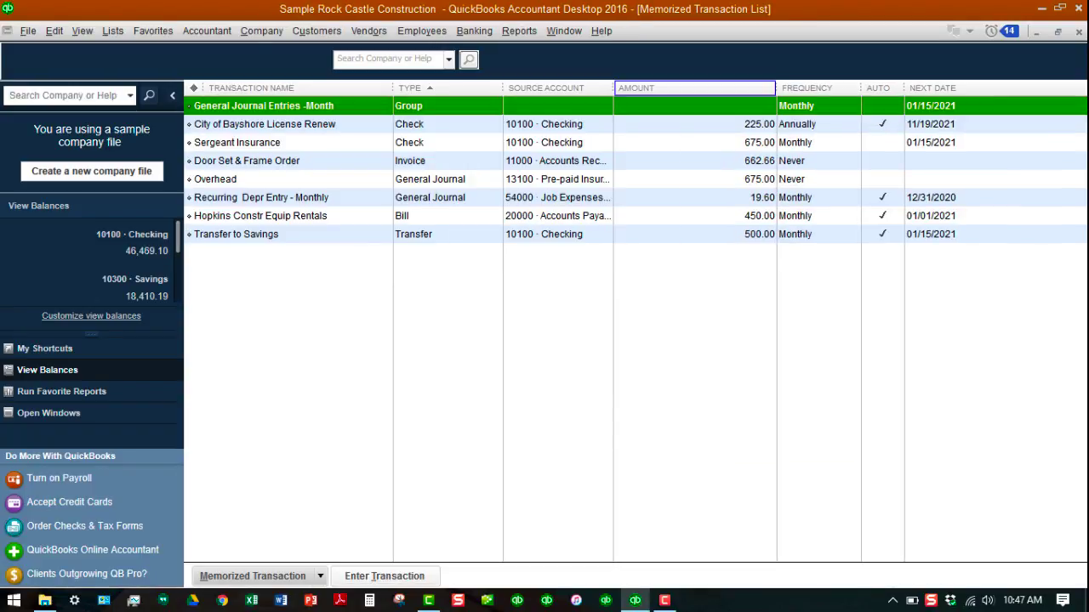
Edit the Overhead memorized transaction to add it to the General Journal Entries -Month group and save it.
{"action": "left_click", "coordinate": [557, 340]}
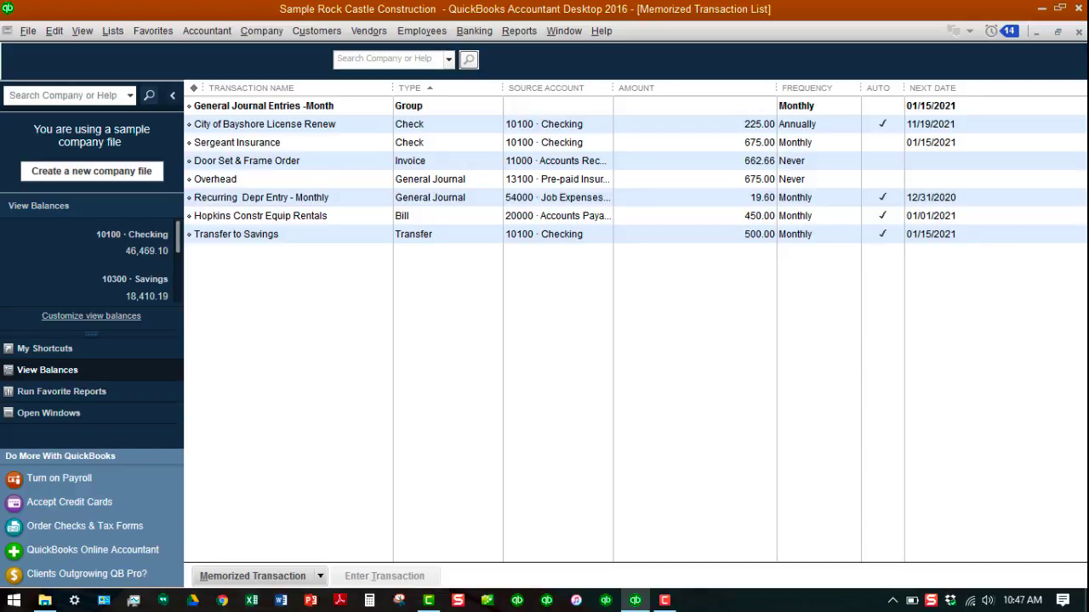
{"action": "left_click", "coordinate": [255, 179]}
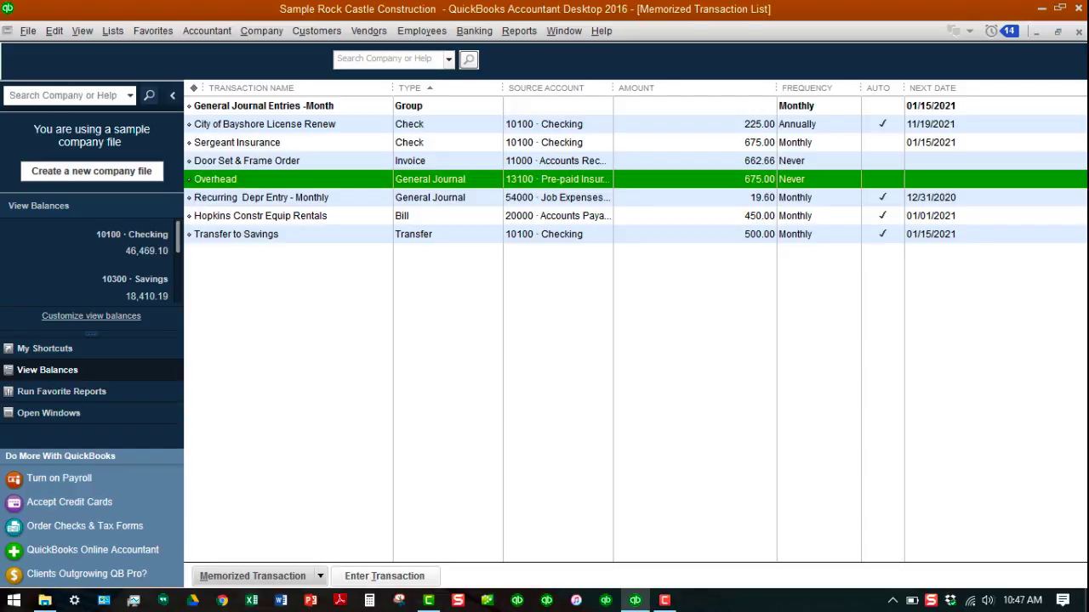
{"action": "right_click", "coordinate": [353, 180]}
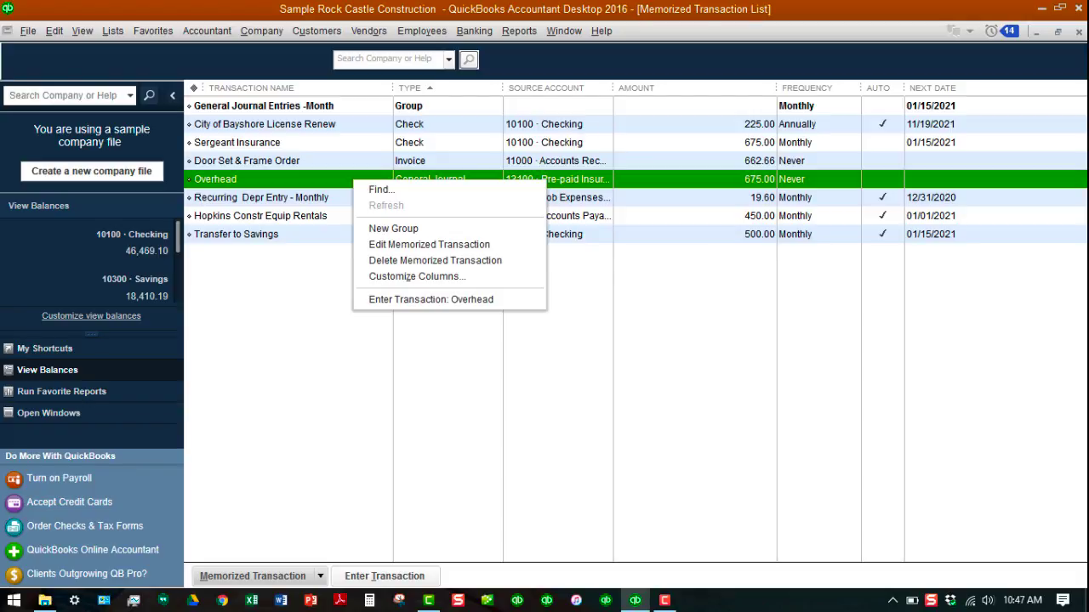
{"action": "key", "text": "Return"}
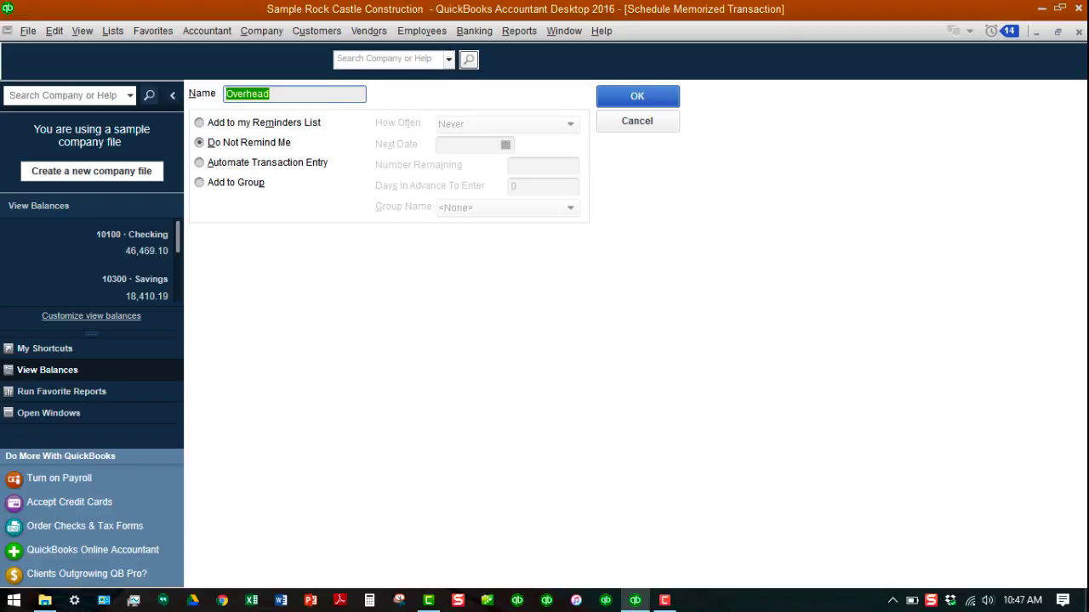
{"action": "key", "text": "alt+p"}
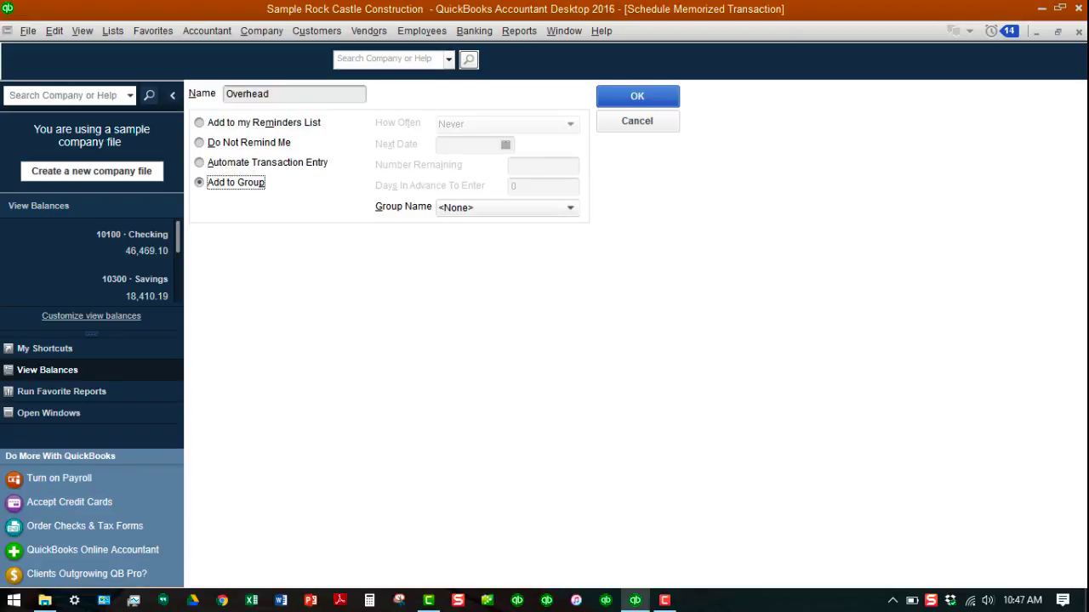
{"action": "key", "text": "alt+g"}
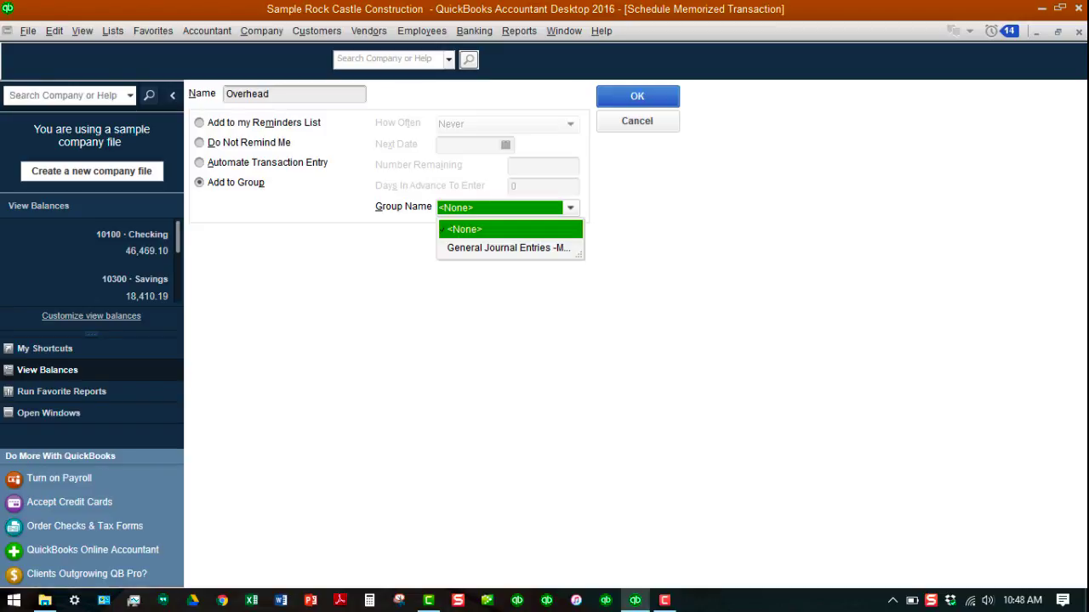
{"action": "key", "text": "Down"}
{"action": "key", "text": "Return"}
{"action": "key", "text": "Return"}
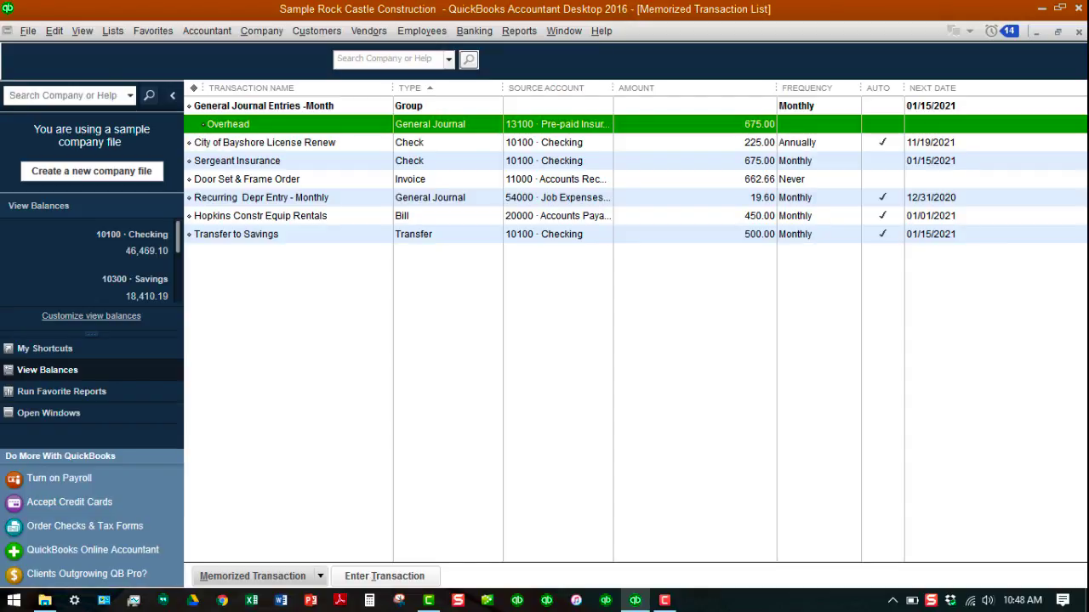
Assign the Recurring Depr Entry - Monthly memorized transaction to the General Journal Entries -Month group and save it.
{"action": "left_click", "coordinate": [261, 198]}
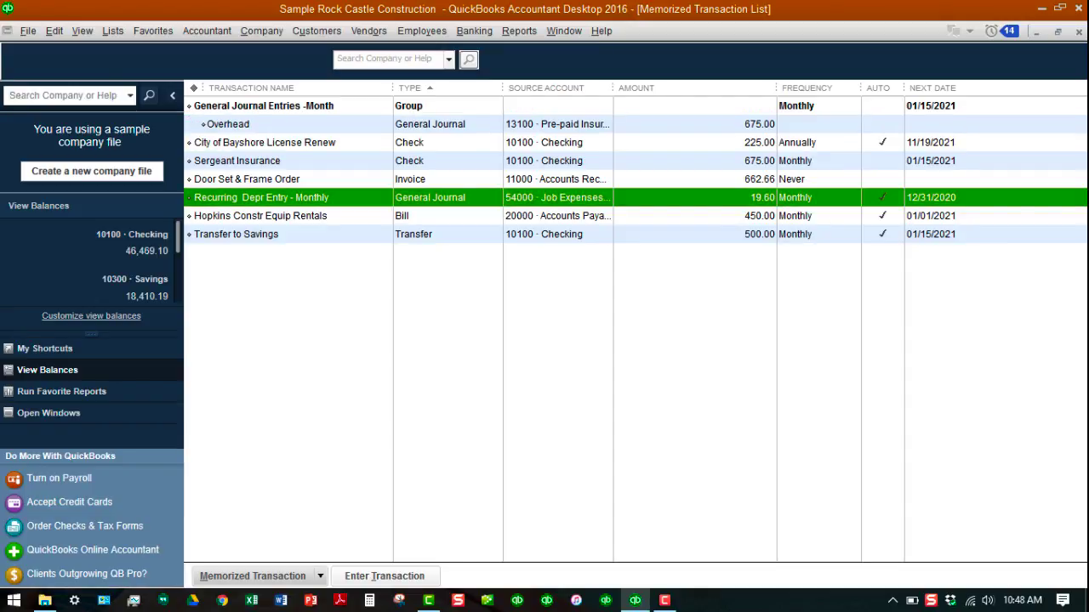
{"action": "right_click", "coordinate": [448, 197]}
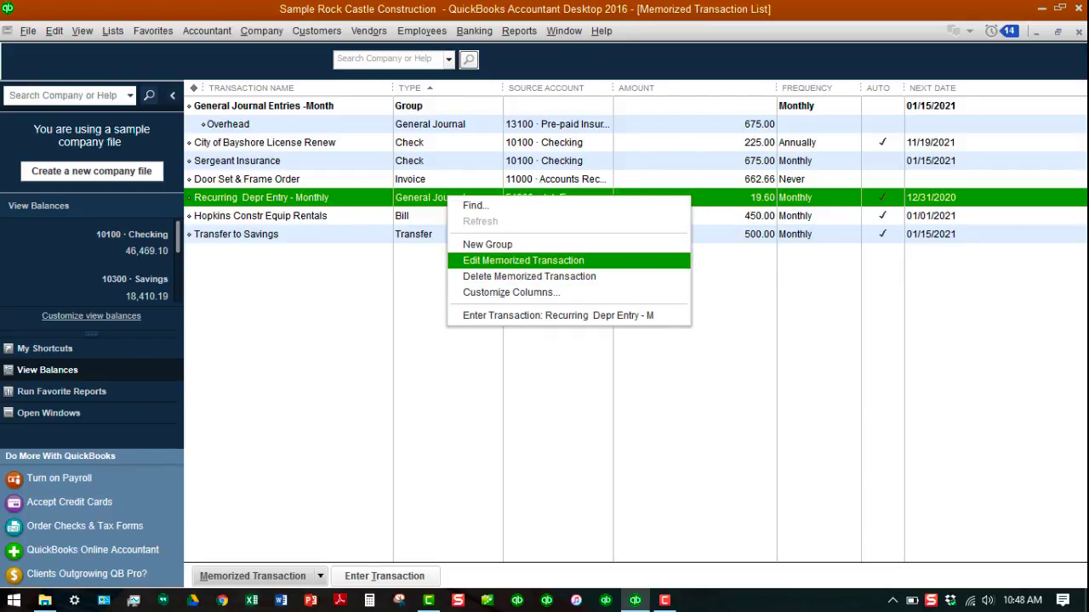
{"action": "key", "text": "Return"}
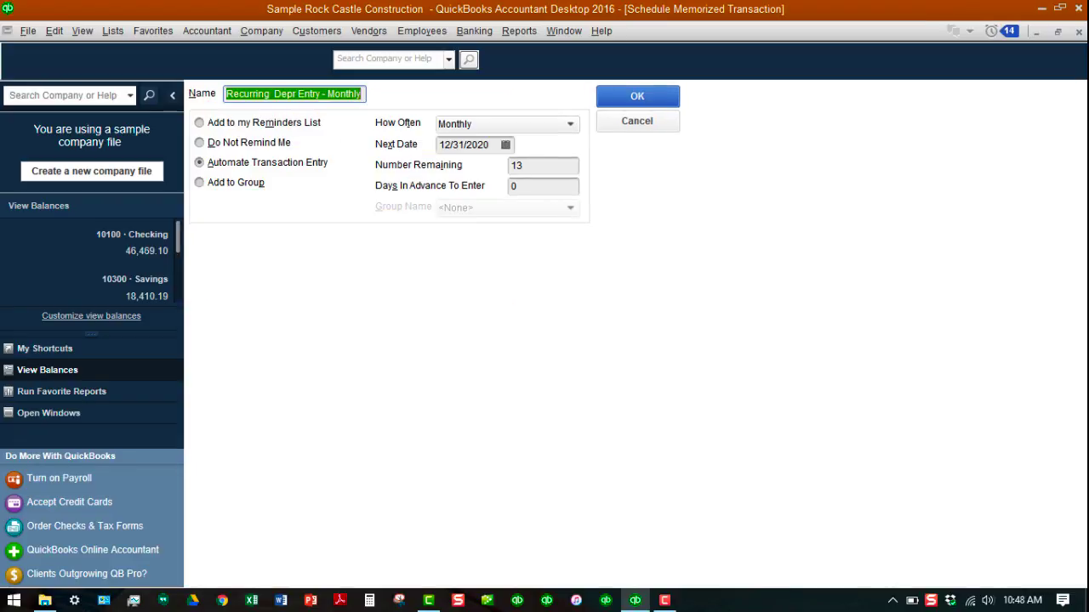
{"action": "left_click", "coordinate": [230, 182]}
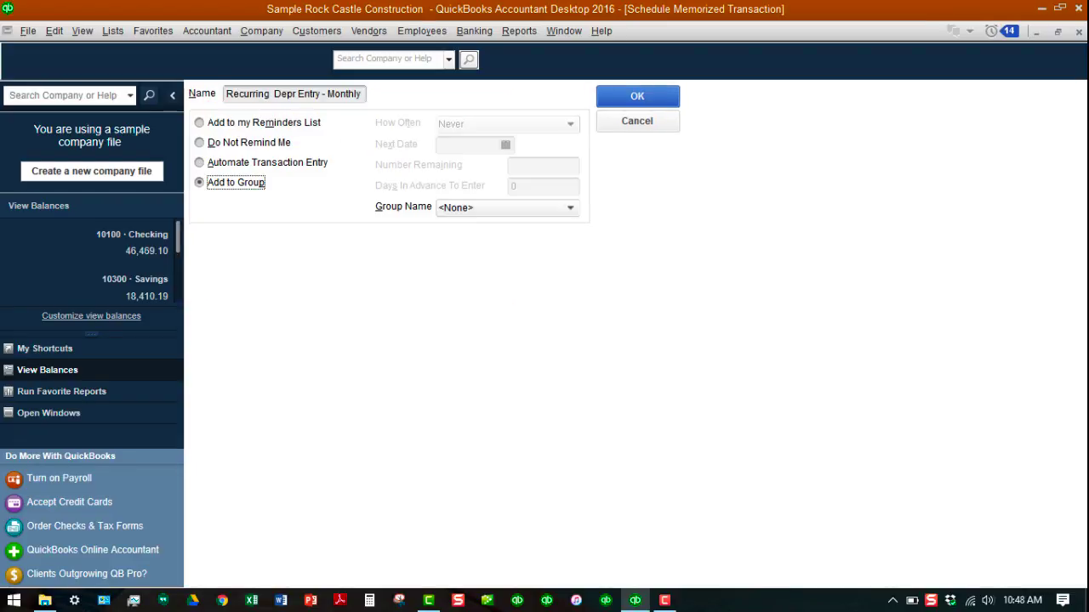
{"action": "left_click", "coordinate": [506, 208]}
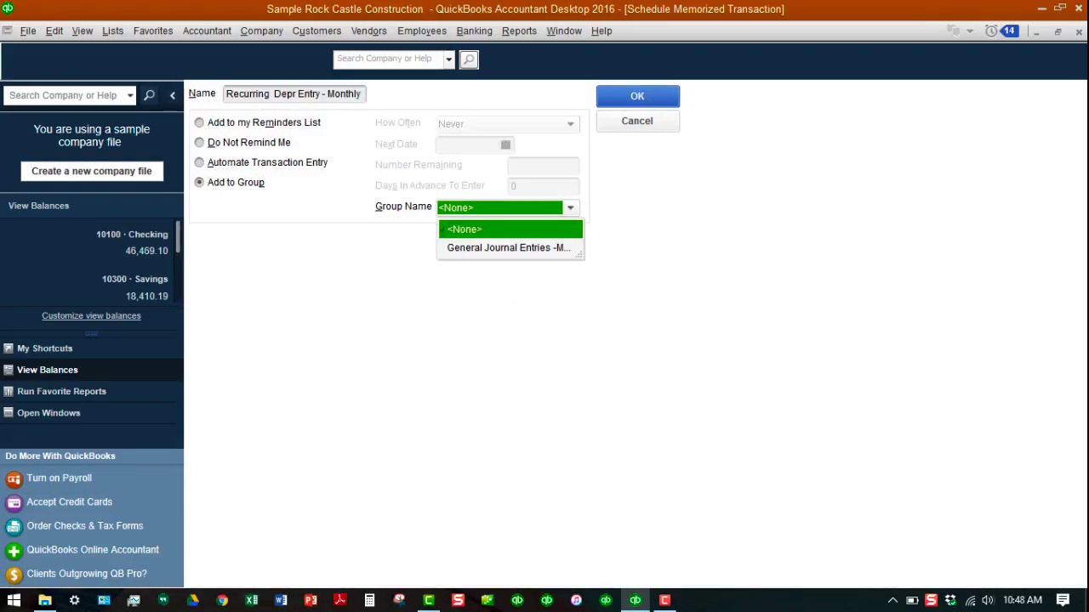
{"action": "key", "text": "Down"}
{"action": "key", "text": "Return"}
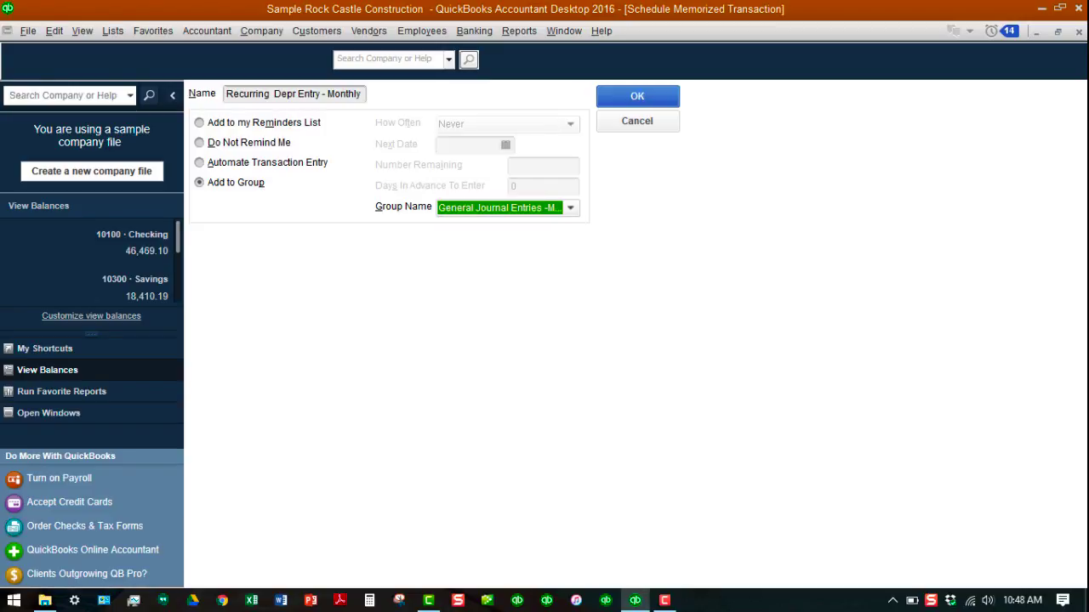
{"action": "key", "text": "Return"}
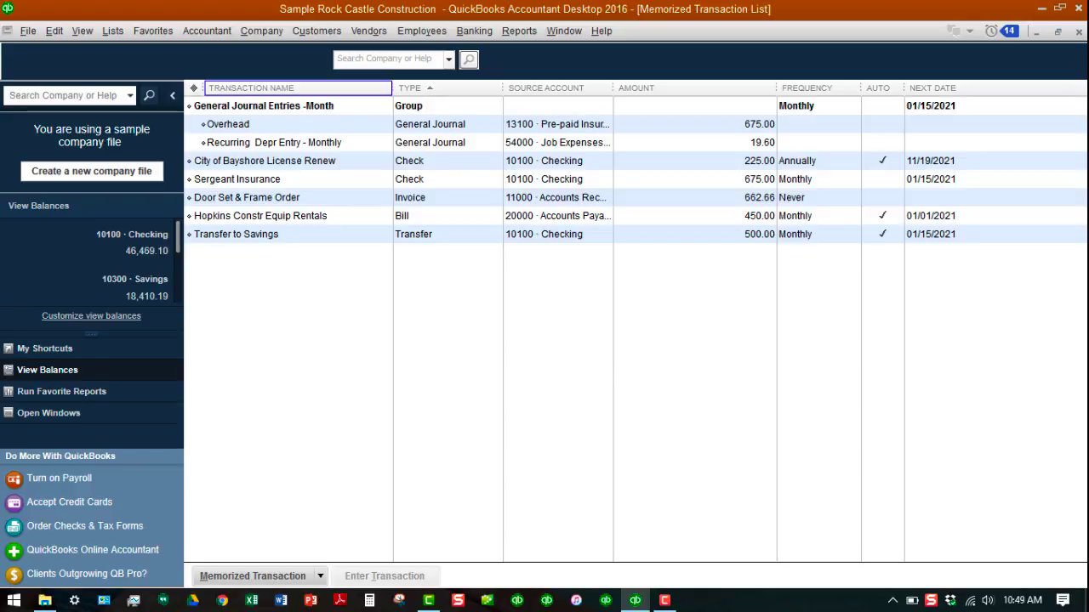
Sort the Memorized Transaction List by transaction name, then open Reminders and close the list to return to them.
{"action": "left_click", "coordinate": [255, 88]}
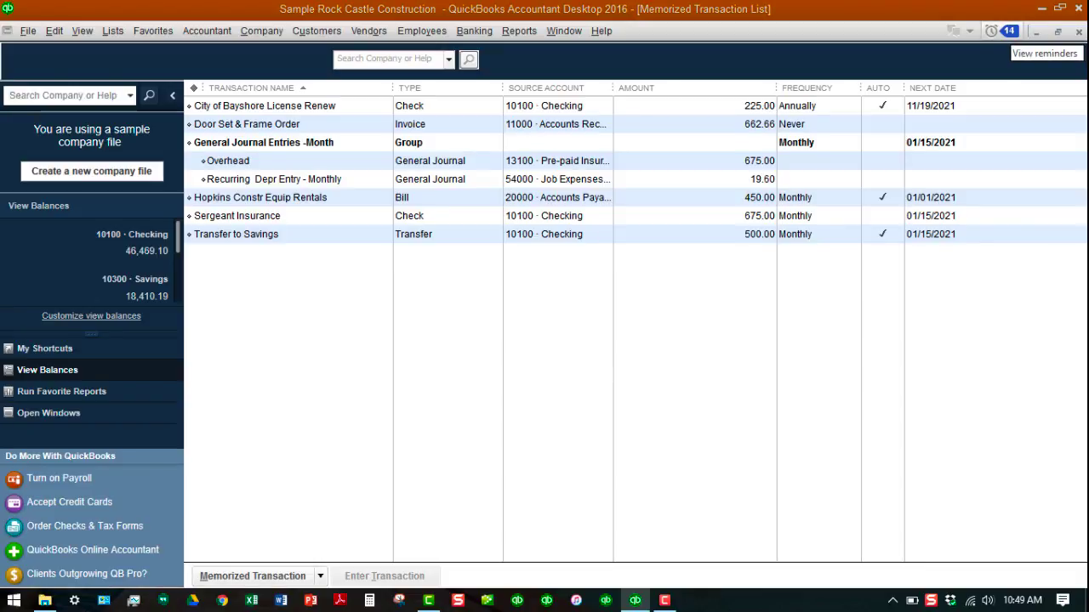
{"action": "left_click", "coordinate": [1004, 31]}
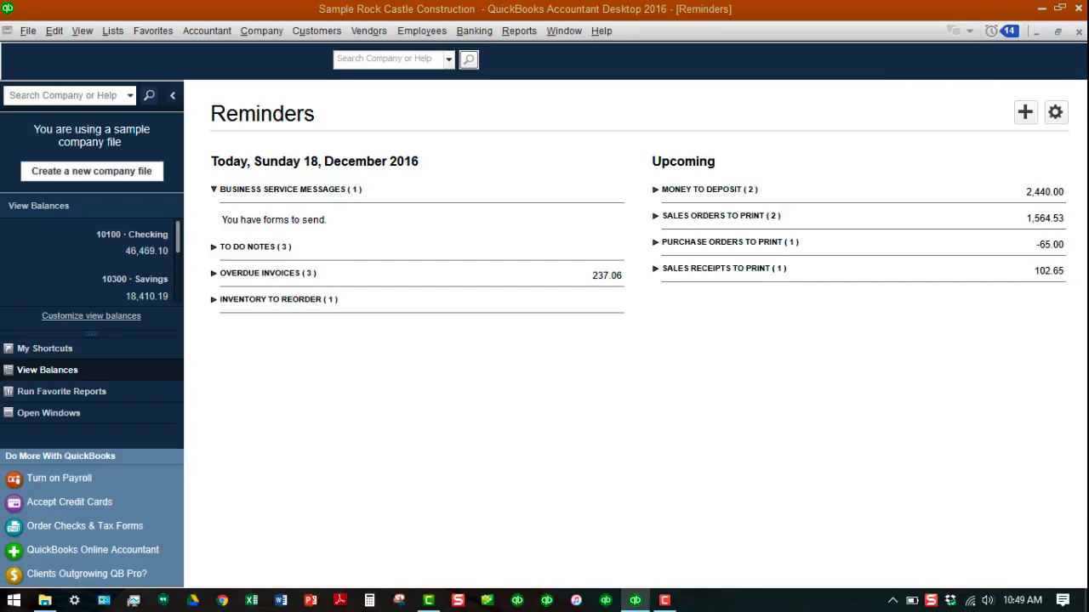
{"action": "key", "text": "ctrl+t"}
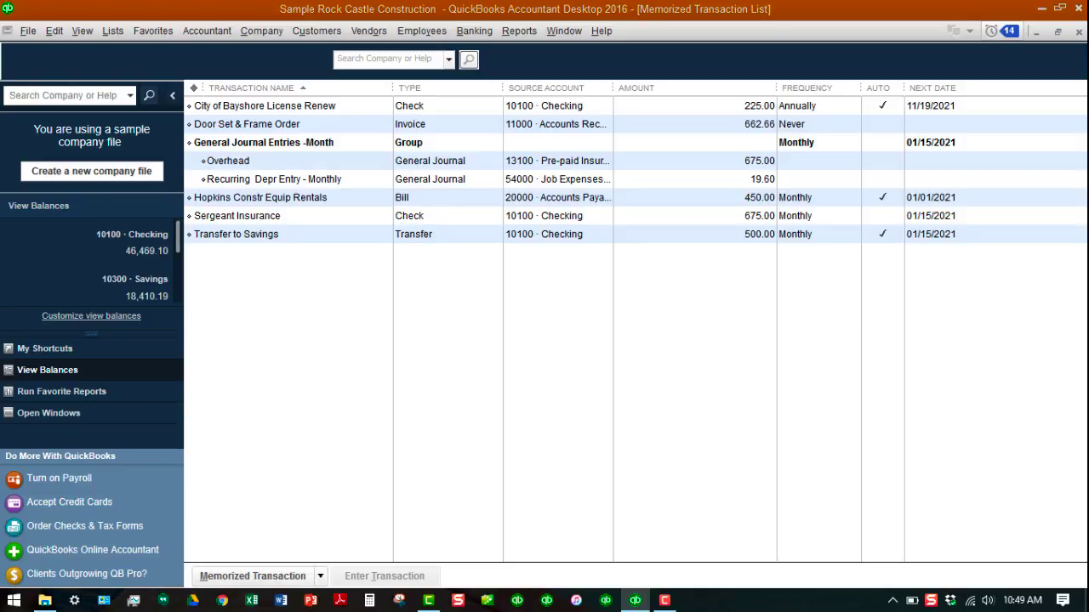
{"action": "key", "text": "Escape"}
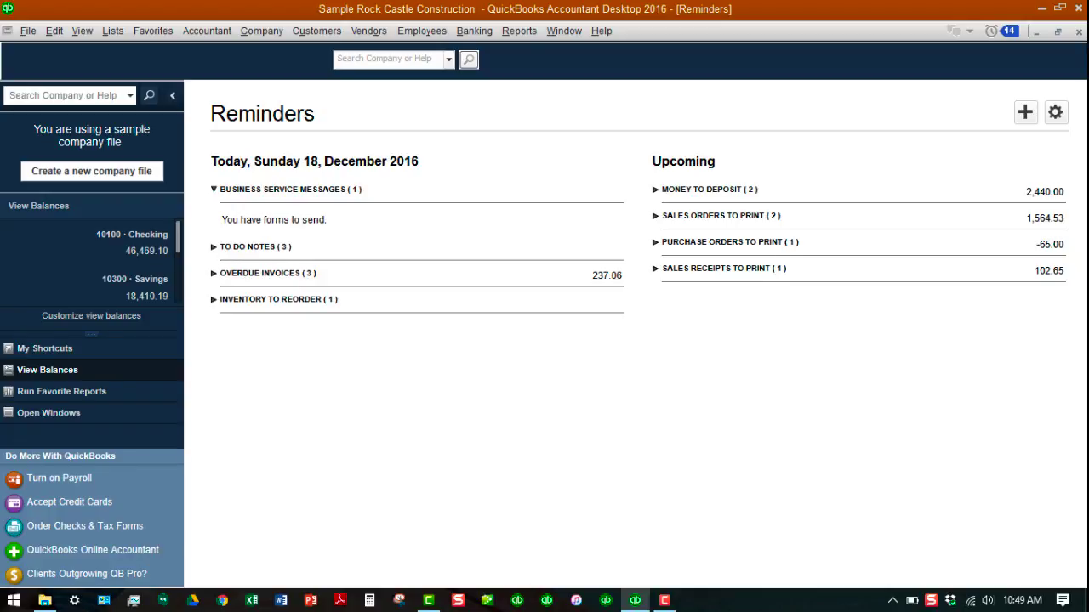
Expand the to do notes, overdue invoices, inventory, deposit, sales order, purchase order and sales receipt reminders to review their entries.
{"action": "left_click", "coordinate": [214, 248]}
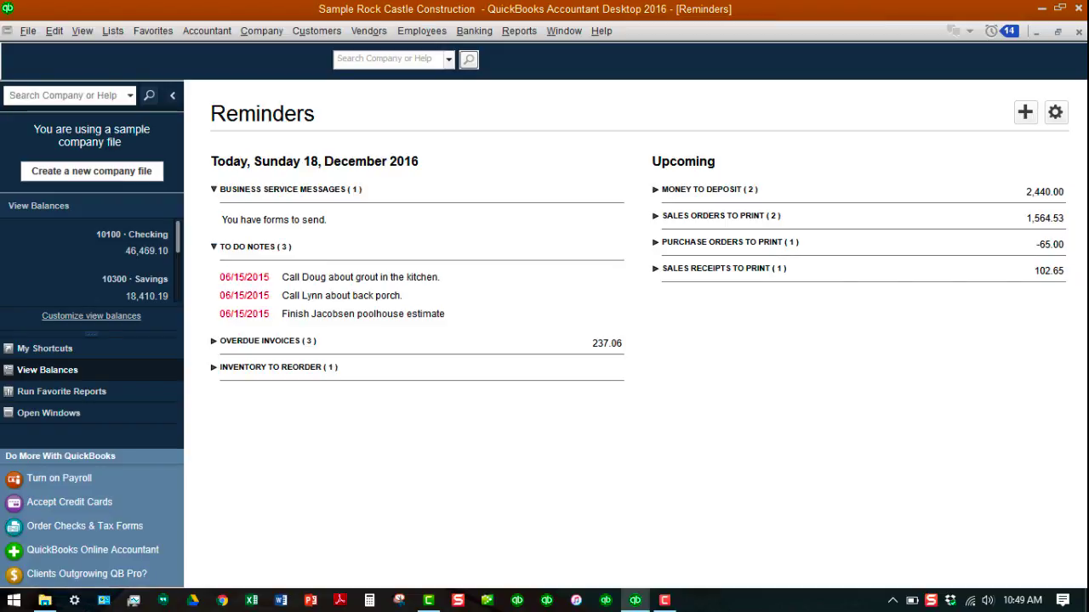
{"action": "left_click", "coordinate": [214, 341]}
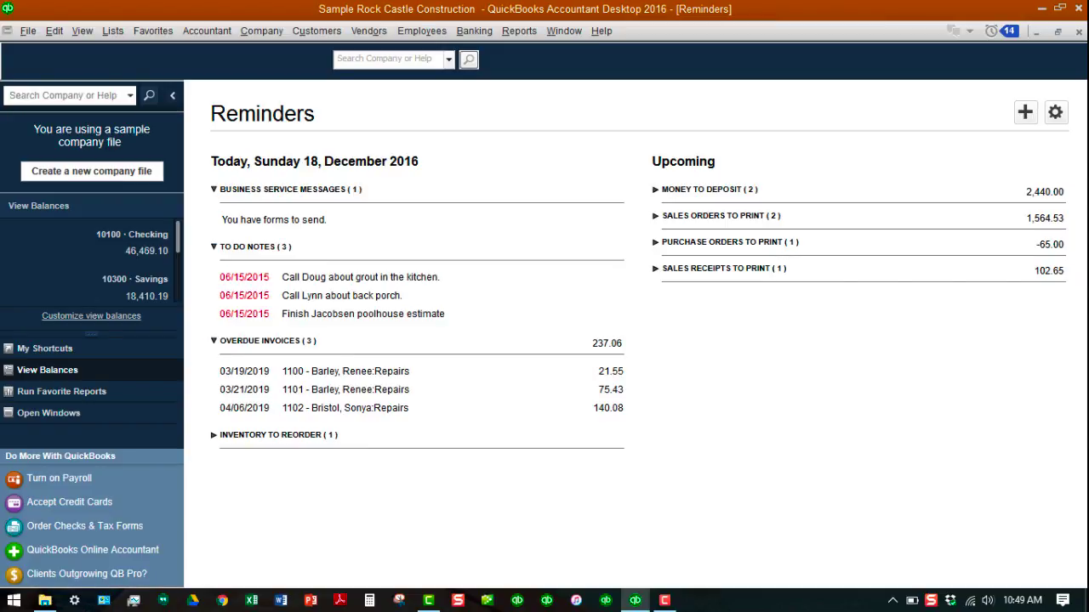
{"action": "left_click", "coordinate": [214, 435]}
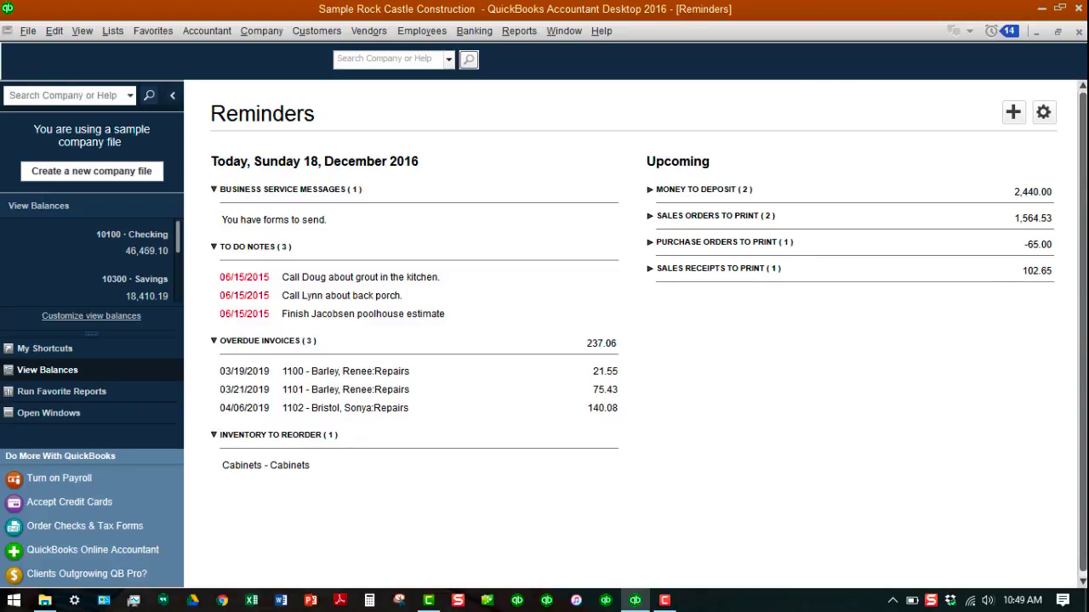
{"action": "left_click", "coordinate": [650, 189]}
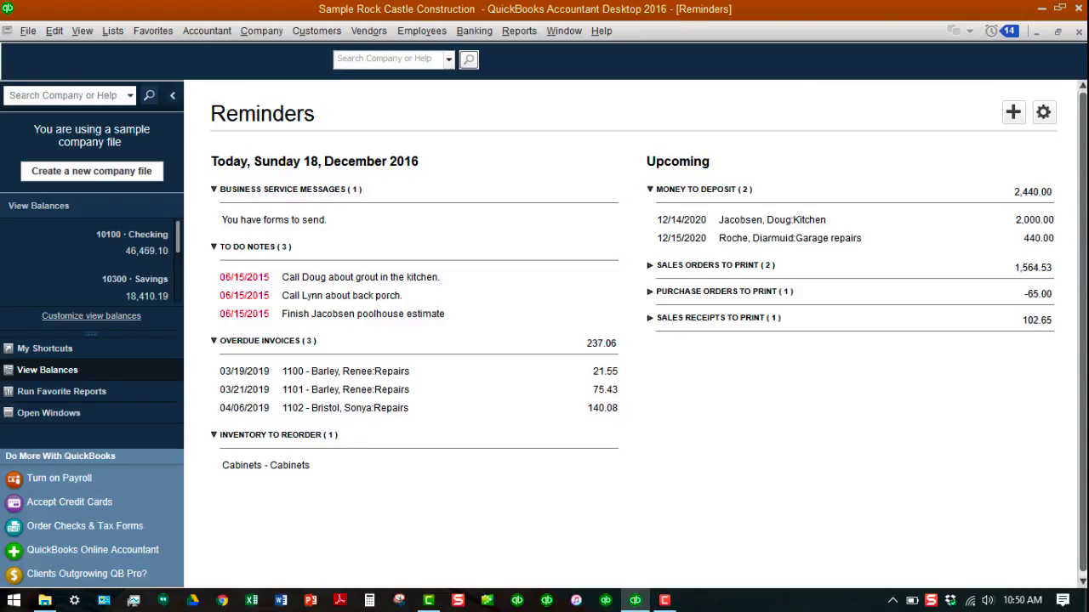
{"action": "left_click", "coordinate": [649, 264]}
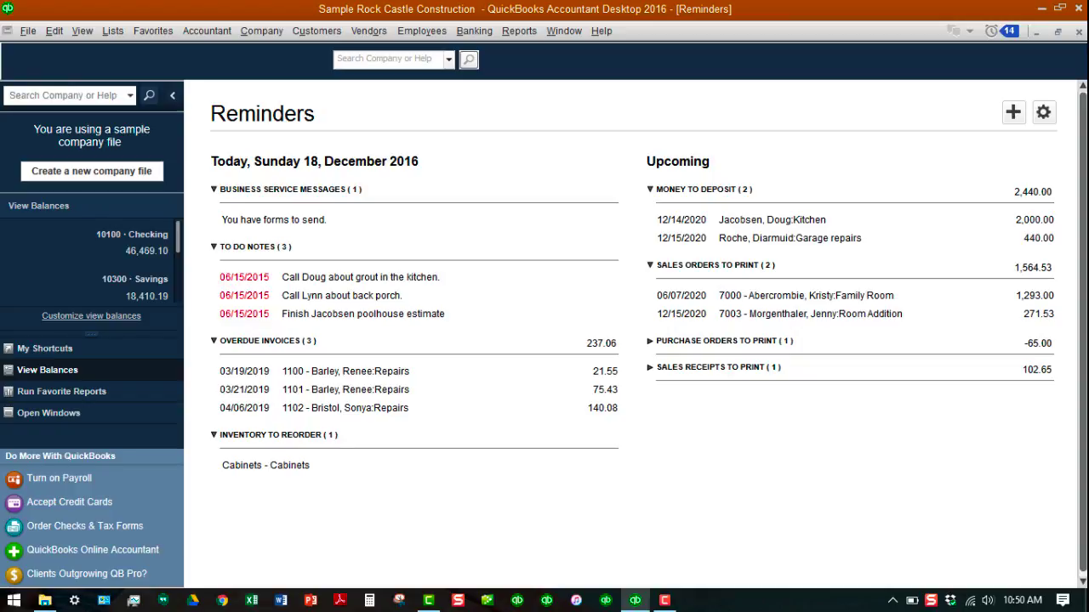
{"action": "left_click", "coordinate": [650, 340]}
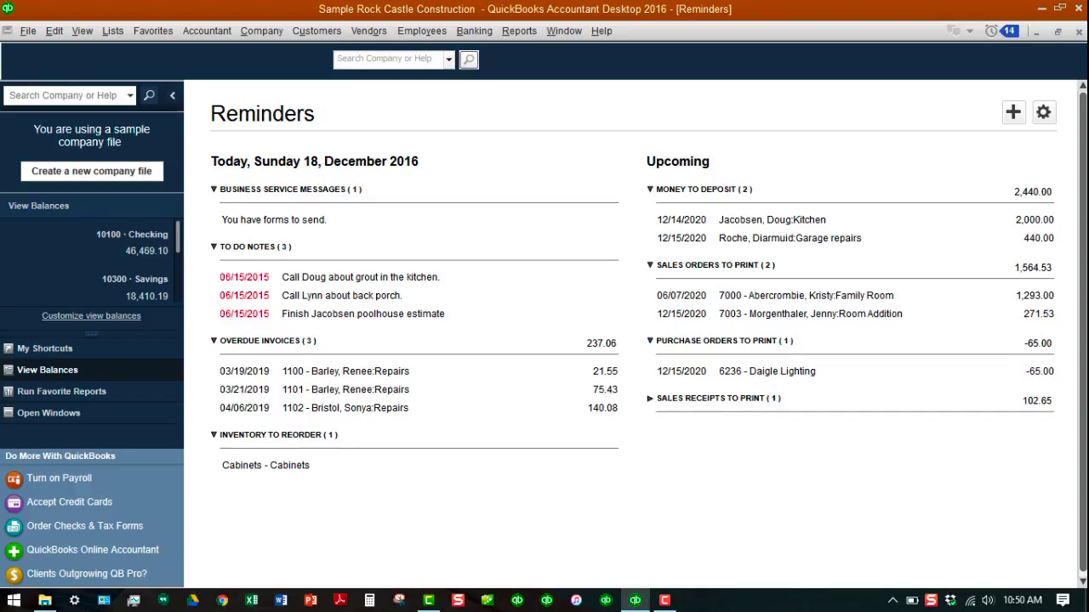
{"action": "left_click", "coordinate": [650, 398]}
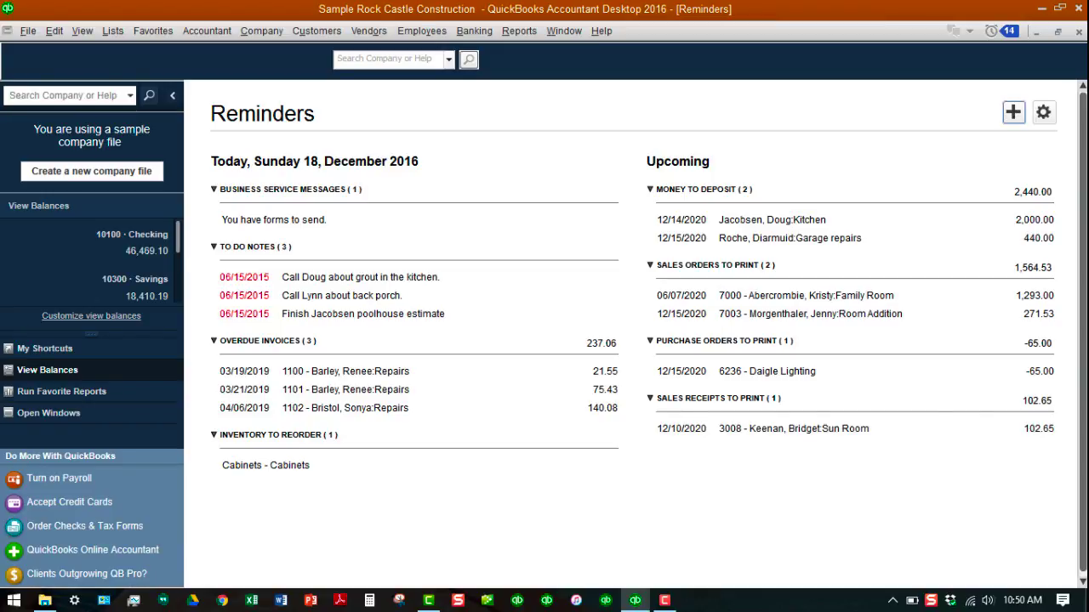
Review the company preferences for Reminders, close them without changes, and reopen the Memorized Transaction List.
{"action": "left_click", "coordinate": [1043, 113]}
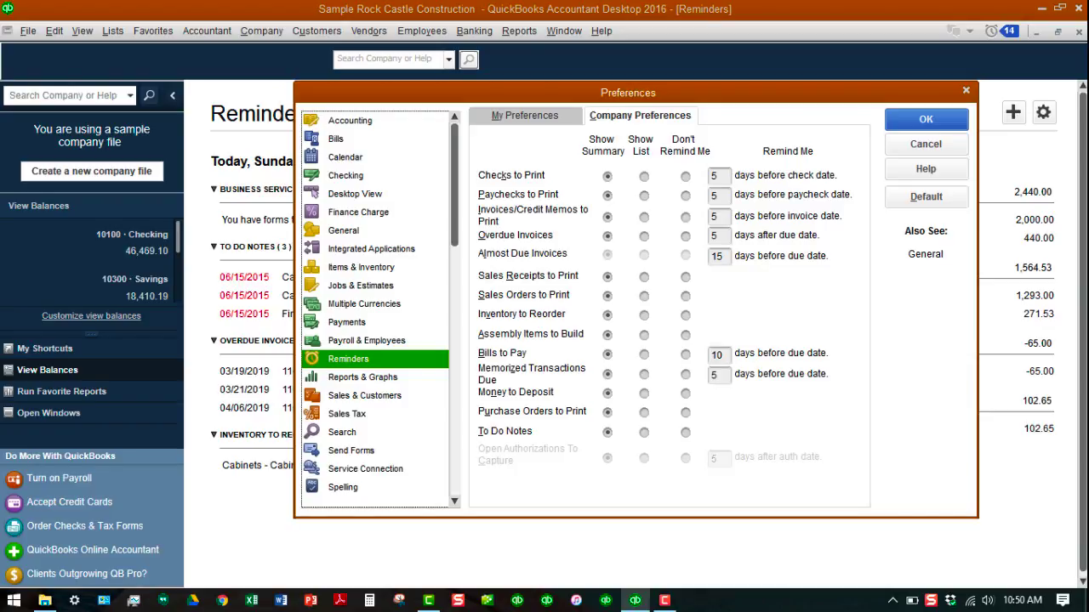
{"action": "left_click", "coordinate": [966, 90]}
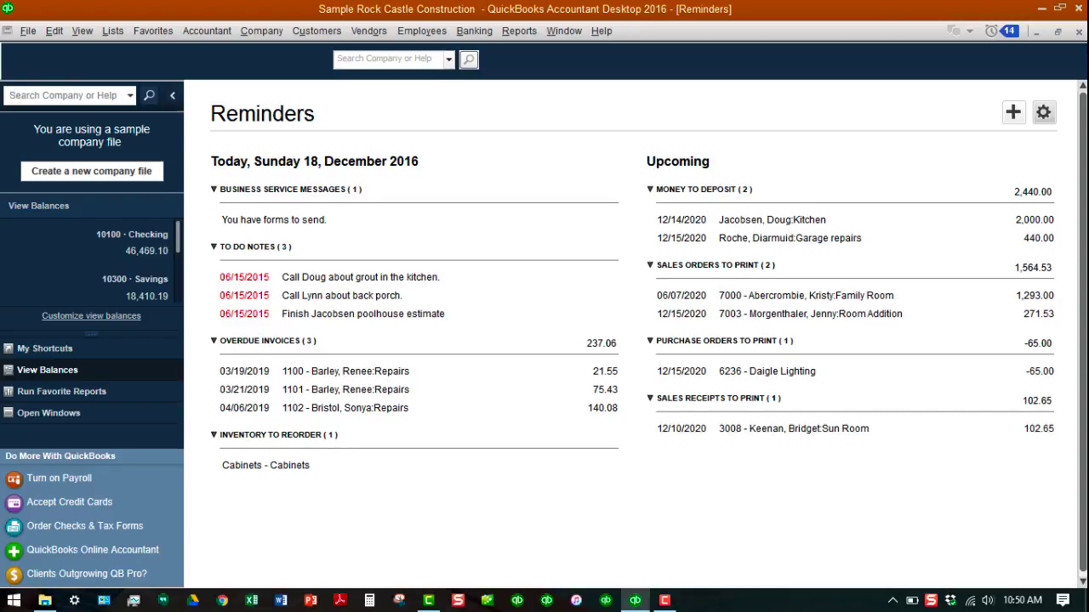
{"action": "key", "text": "ctrl+t"}
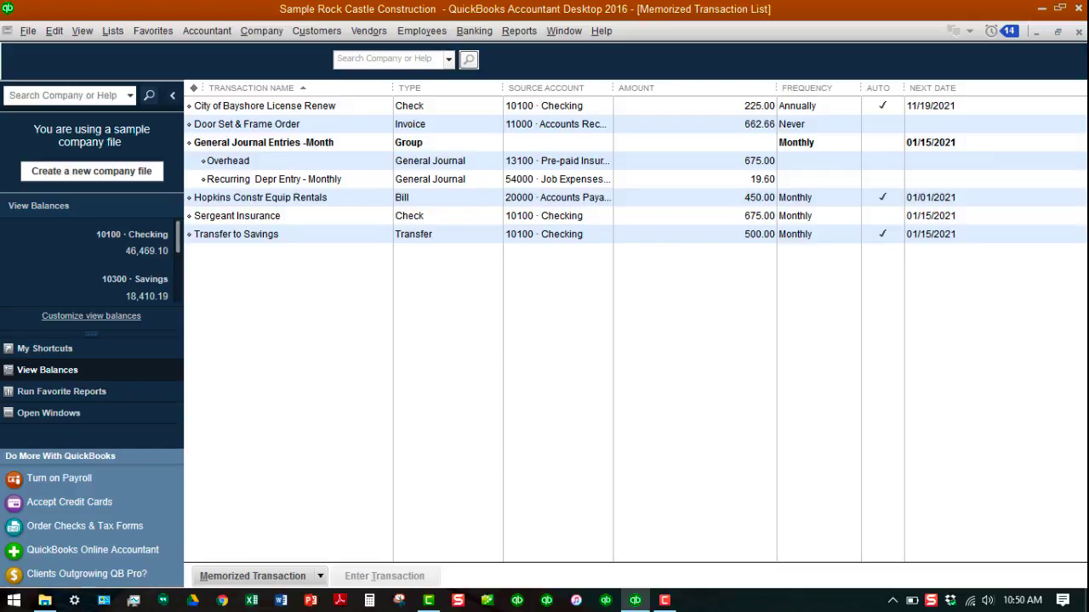